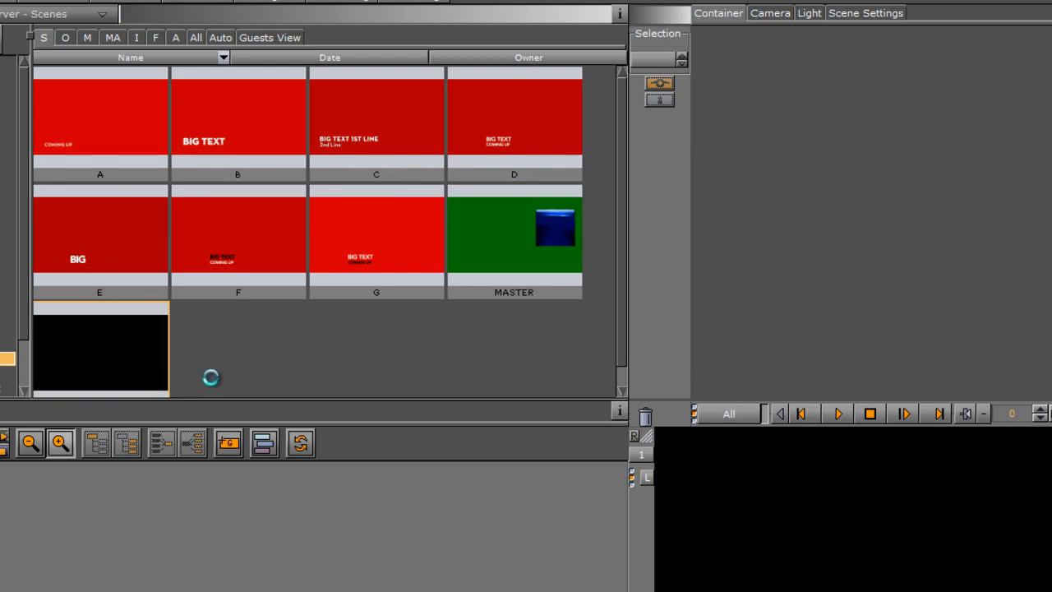
# - Set the OTS image as the scene's background image
pyautogui.click(870, 12)
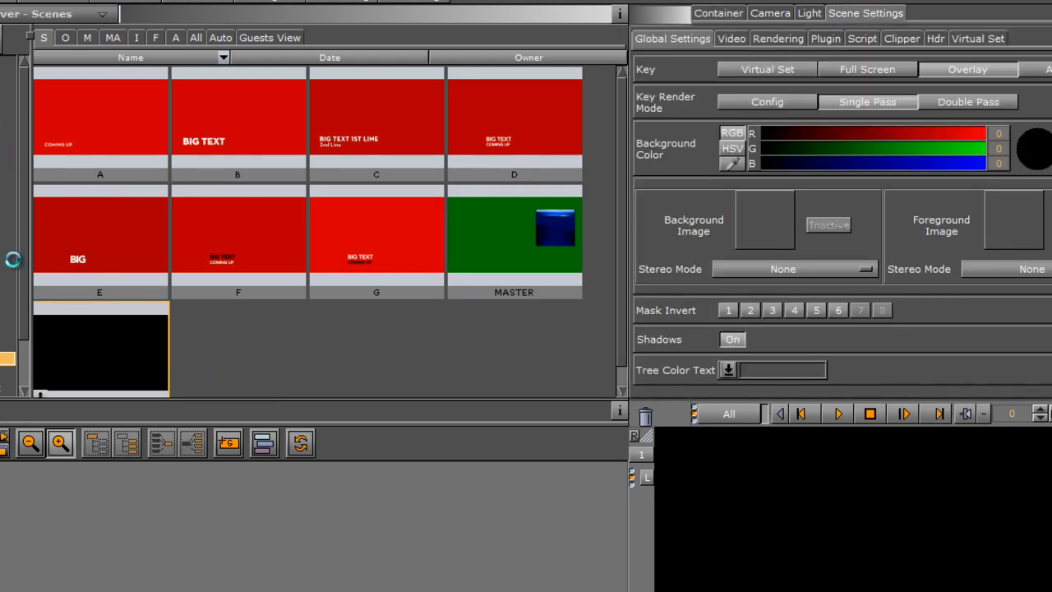
pyautogui.click(137, 38)
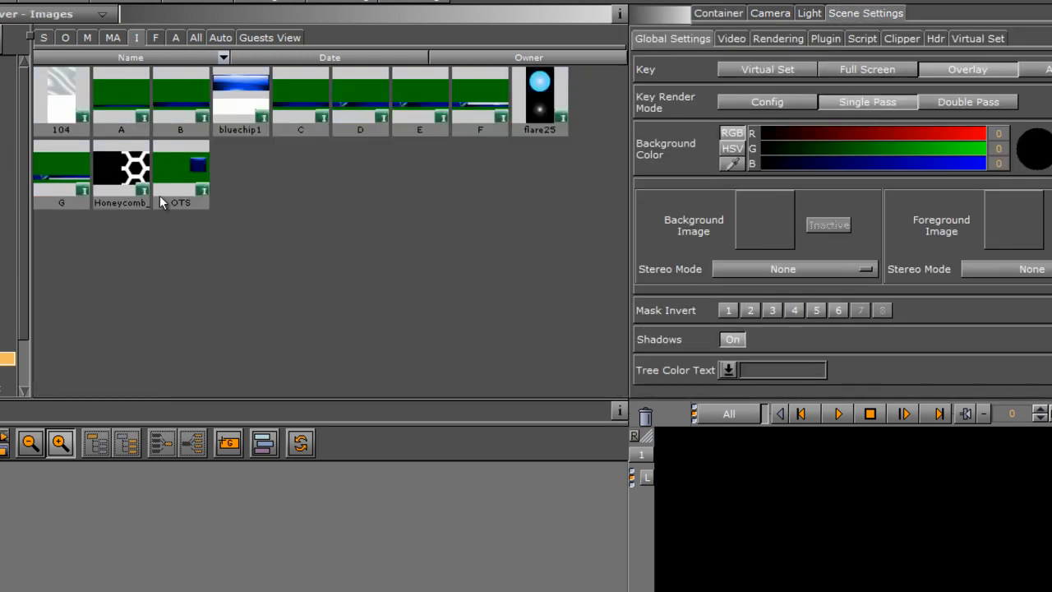
pyautogui.moveTo(181, 168); pyautogui.dragTo(762, 220)
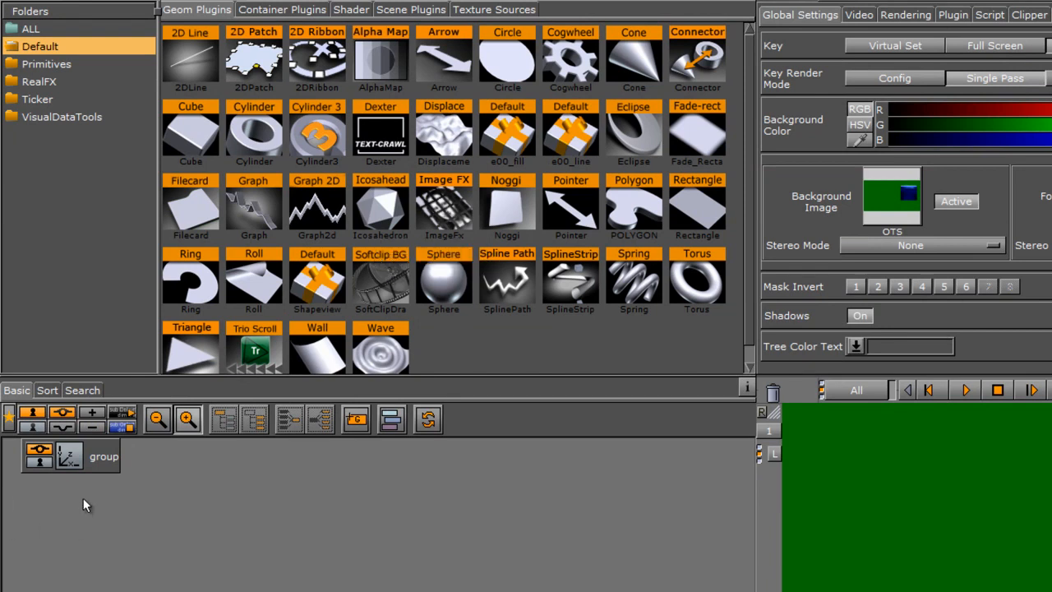
# - Add a Neutra-Display-Titling text under the group container and set its text to title
pyautogui.click(102, 459)
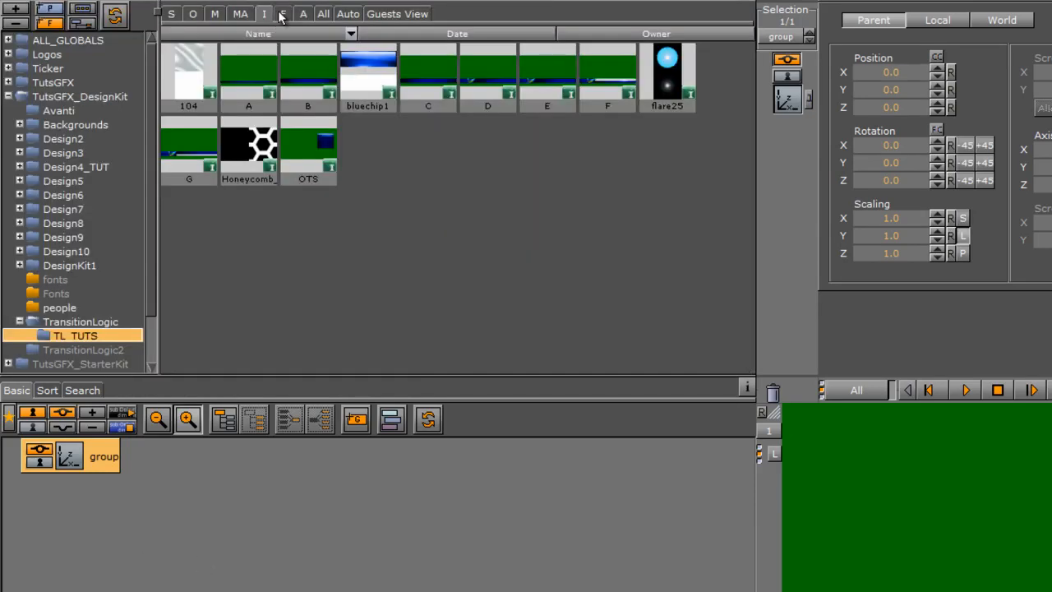
pyautogui.click(55, 279)
pyautogui.moveTo(209, 56); pyautogui.dragTo(124, 460)
pyautogui.click(117, 492)
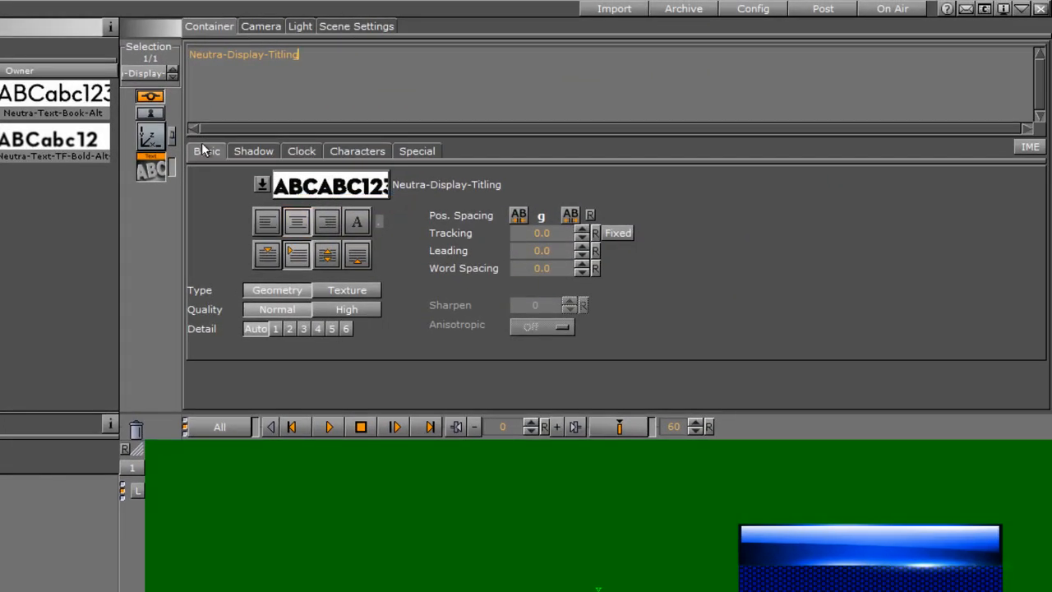
pyautogui.hotkey('ctrl', 'a')
pyautogui.write('t')
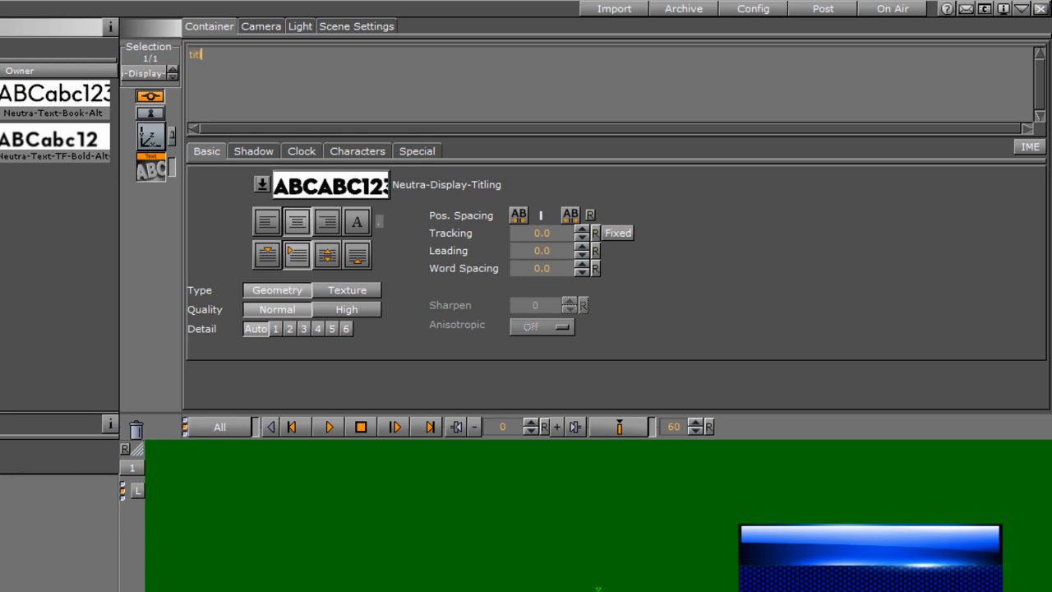
# - Apply the Maxsize container plugin to the title text and store the plugin among the favorites
pyautogui.click(98, 8)
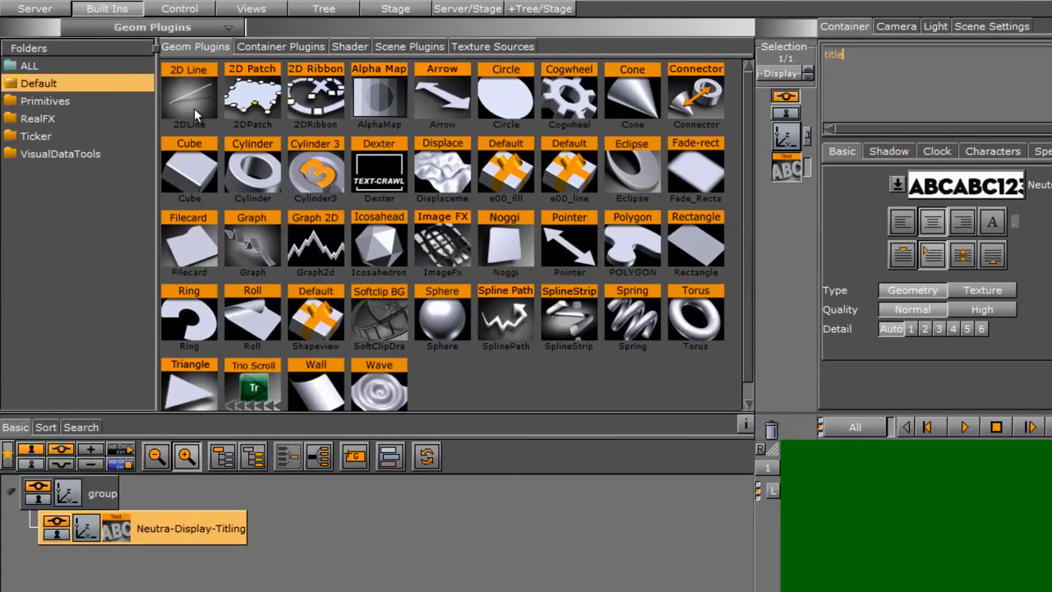
pyautogui.click(280, 47)
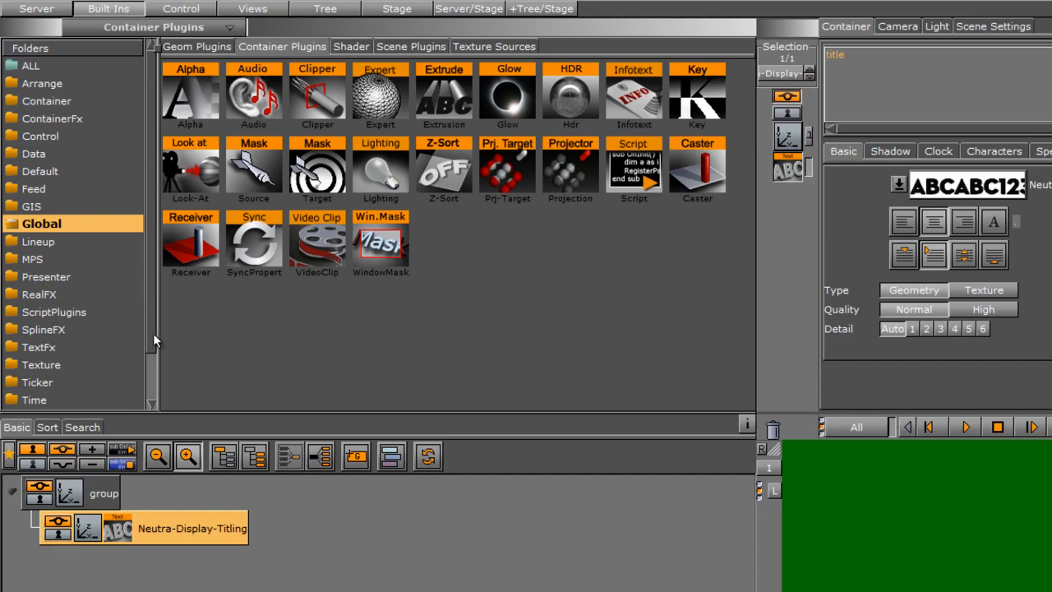
pyautogui.scroll(-1, 152, 333)
pyautogui.click(35, 365)
pyautogui.moveTo(380, 320); pyautogui.dragTo(528, 308)
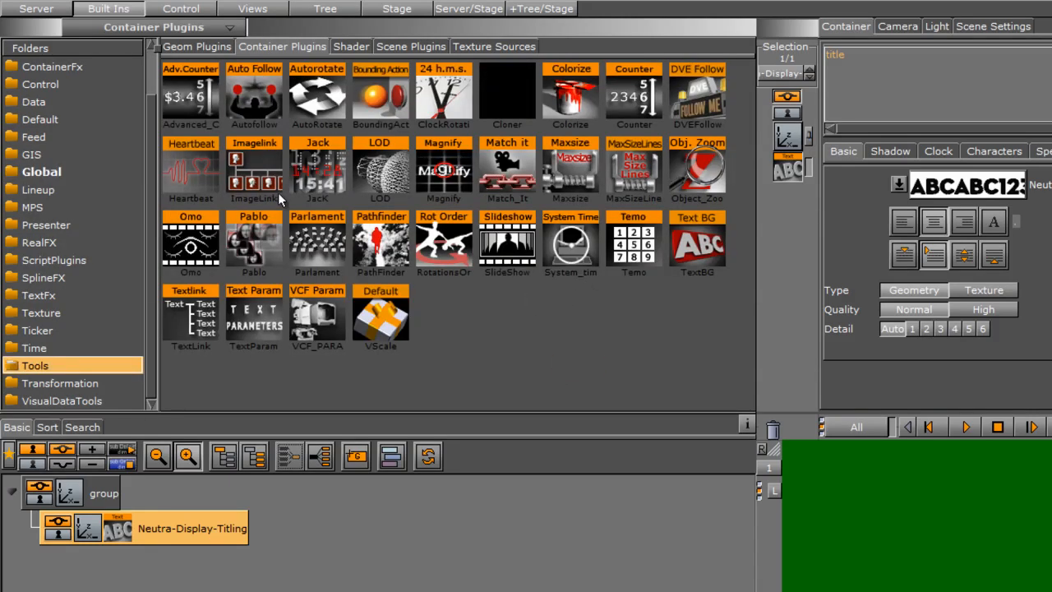
pyautogui.moveTo(573, 169); pyautogui.dragTo(207, 528)
pyautogui.click(8, 454)
pyautogui.moveTo(575, 175); pyautogui.dragTo(362, 497)
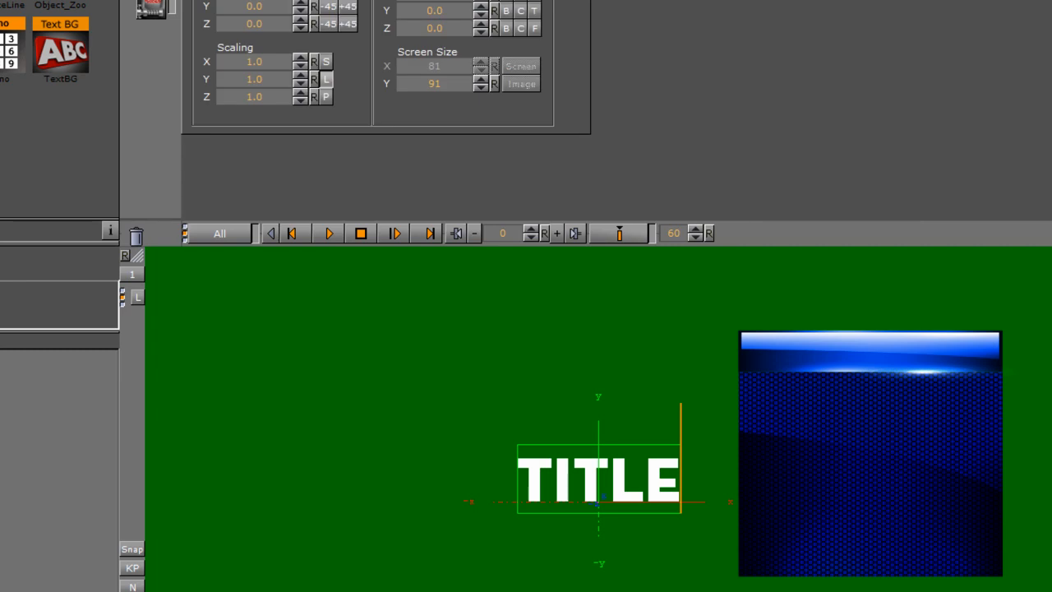
# - Move the title text onto the panel's blue header and set its Maxsize default x-scale and y-scale to 0.66
pyautogui.moveTo(254, 0); pyautogui.dragTo(330, 0)
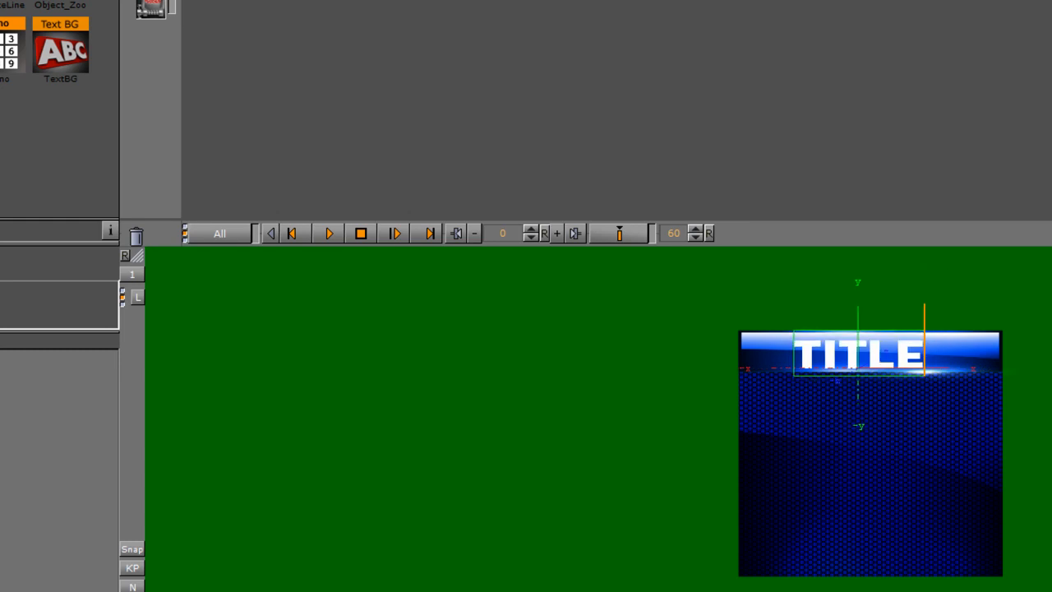
pyautogui.moveTo(355, 72); pyautogui.dragTo(362, 72)
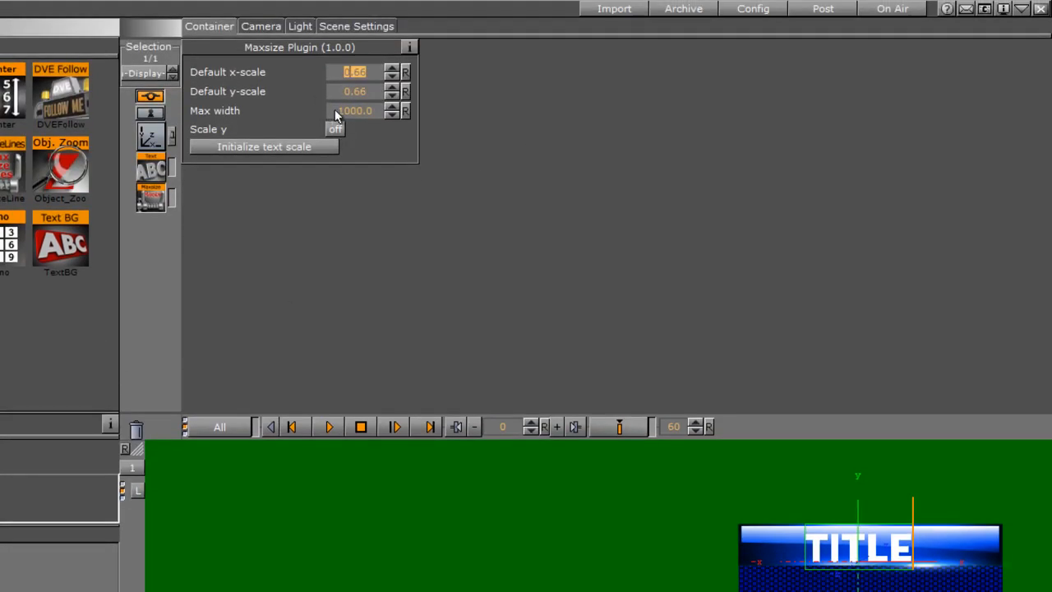
# - Append asdfasdf to the title as test text and reduce the Maxsize max width until it fits inside the blue header
pyautogui.click(335, 111)
pyautogui.click(150, 169)
pyautogui.write('asdfasdf')
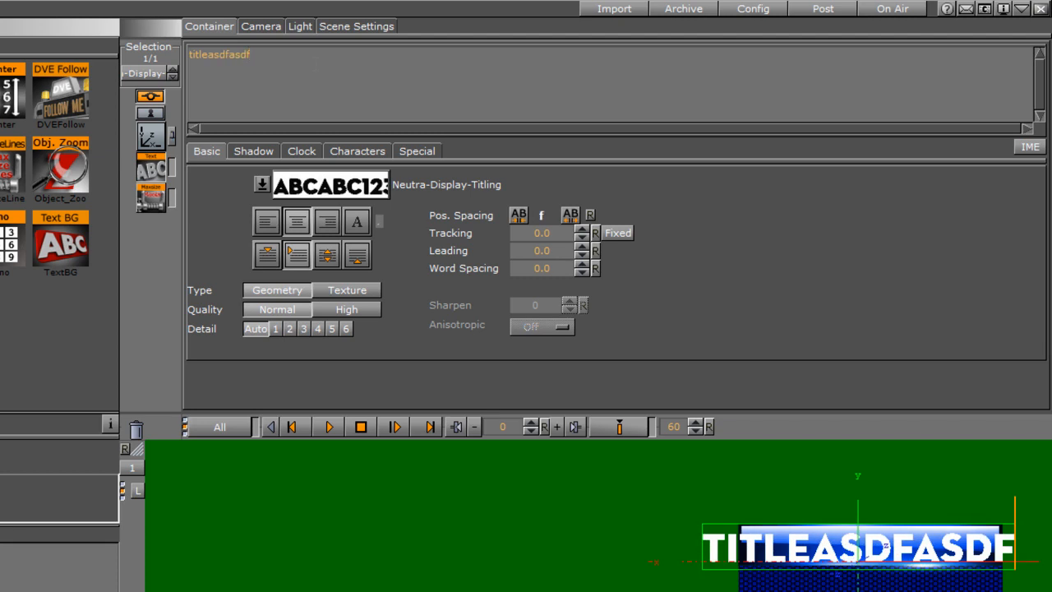
pyautogui.click(150, 197)
pyautogui.click(364, 112)
pyautogui.moveTo(362, 111); pyautogui.dragTo(583, 96)
pyautogui.moveTo(370, 113); pyautogui.dragTo(215, 6)
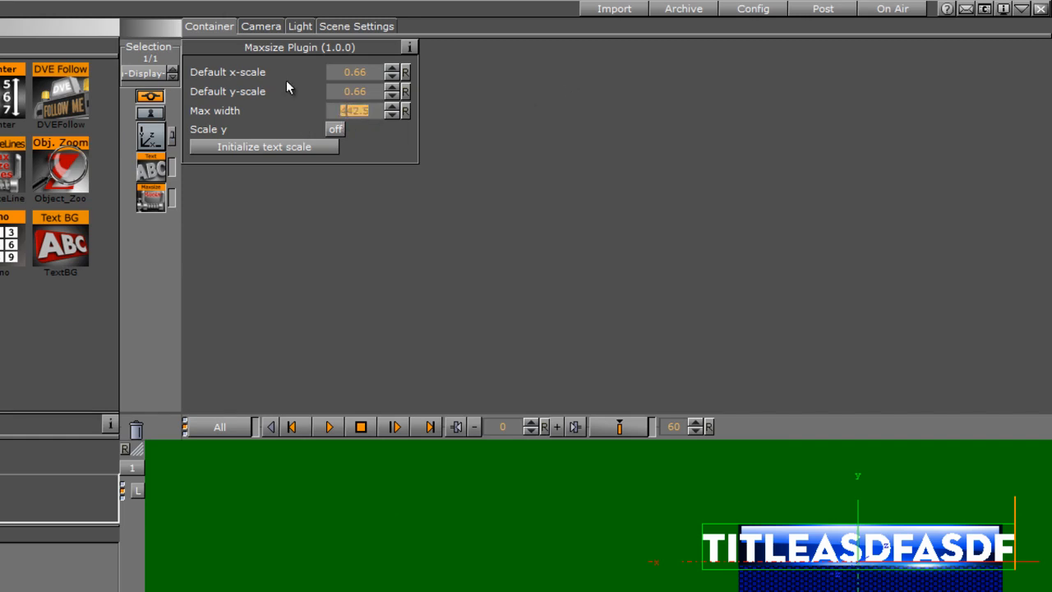
pyautogui.moveTo(357, 108); pyautogui.dragTo(488, 131)
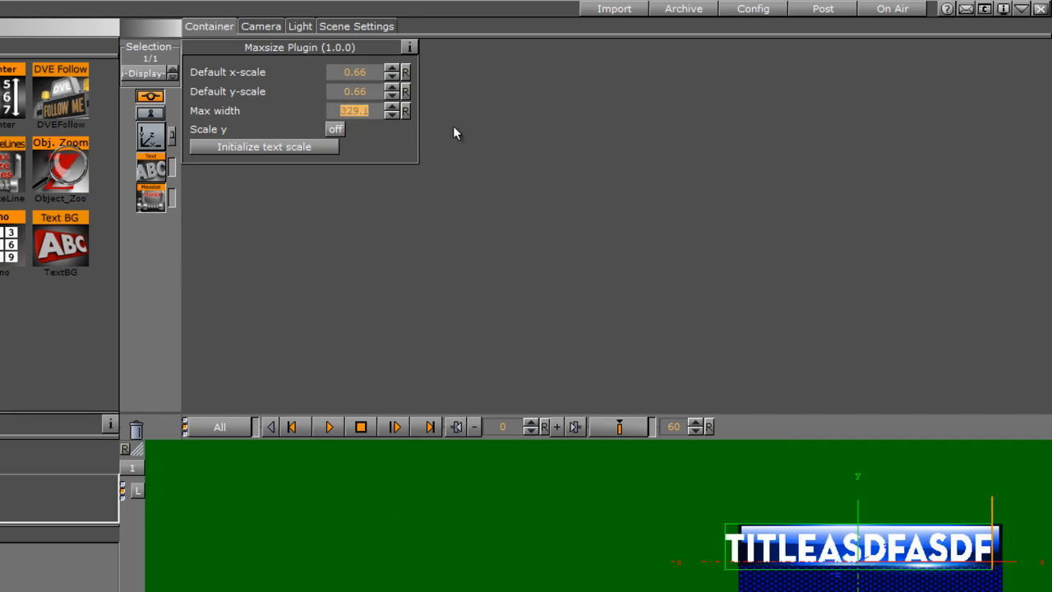
pyautogui.moveTo(361, 111); pyautogui.dragTo(330, 111)
# - Position the title at X 221.0, Y 109.0 and give it a material with a black diffuse color
pyautogui.click(149, 135)
pyautogui.moveTo(241, 110); pyautogui.dragTo(248, 110)
pyautogui.click(301, 123)
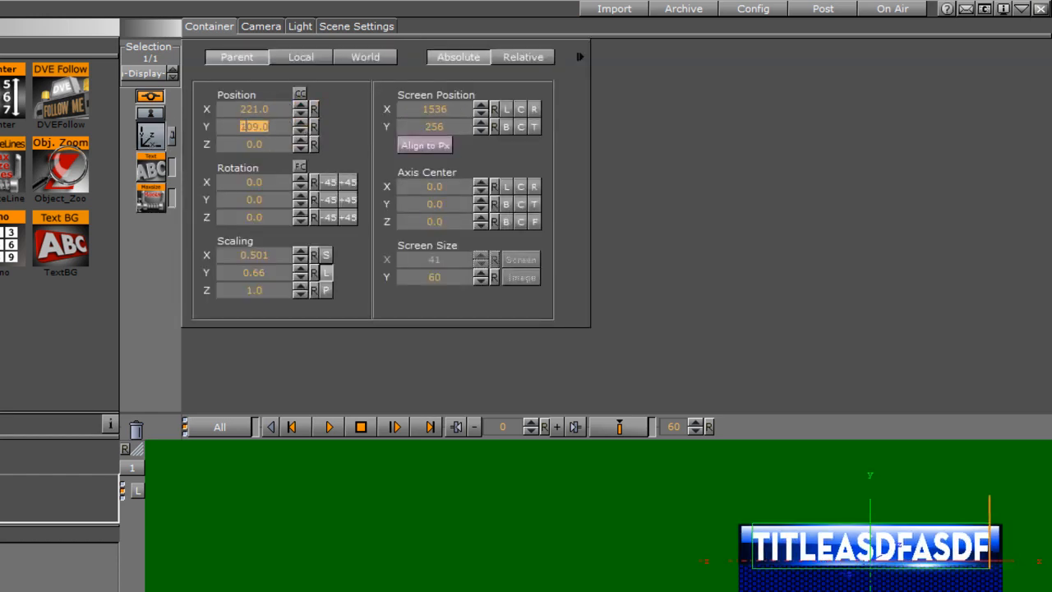
pyautogui.click(151, 198)
pyautogui.moveTo(269, 177); pyautogui.dragTo(237, 177)
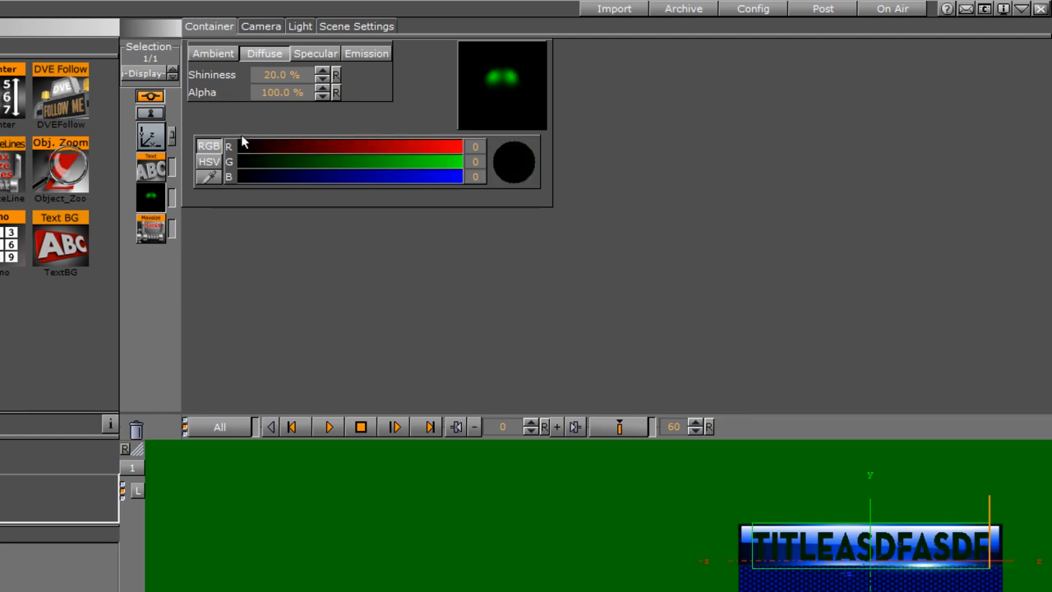
# - Give the title text a shadow with color R 204, G 232, B 4 and a distance of 0.8
pyautogui.click(156, 171)
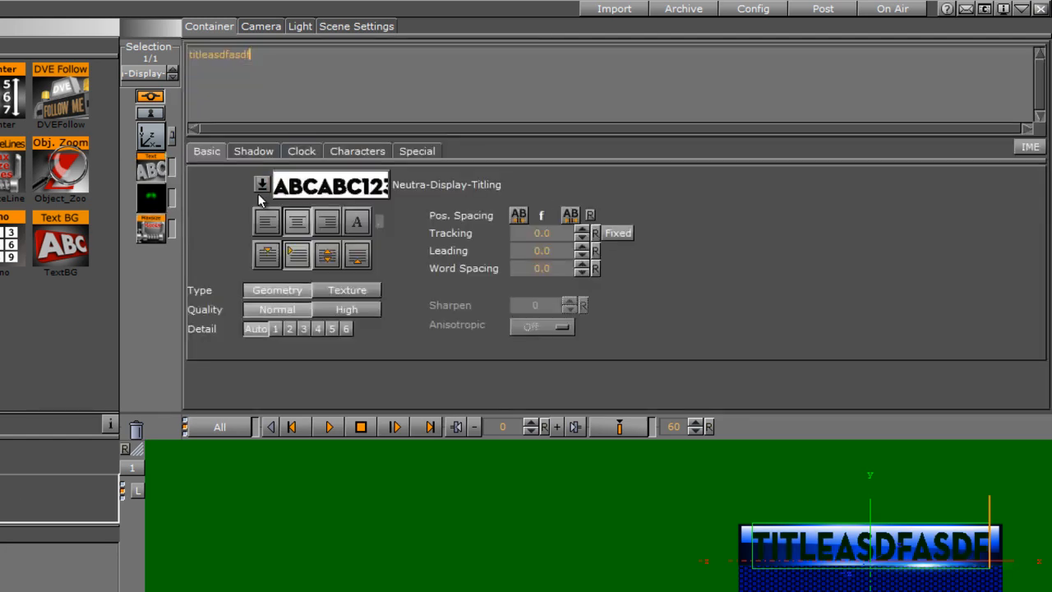
pyautogui.click(253, 151)
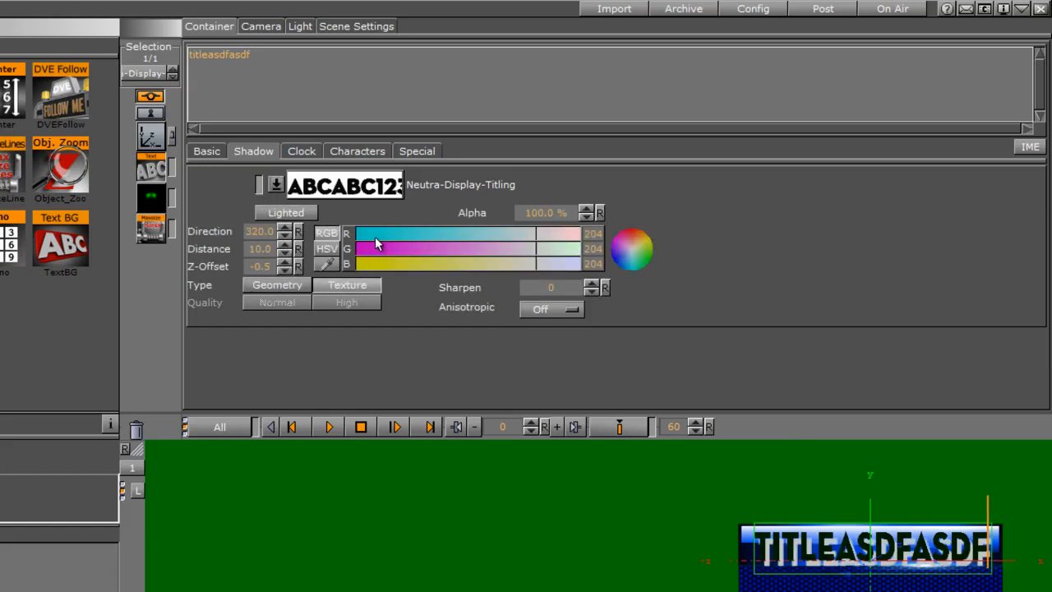
pyautogui.click(359, 263)
pyautogui.moveTo(362, 249); pyautogui.dragTo(407, 261)
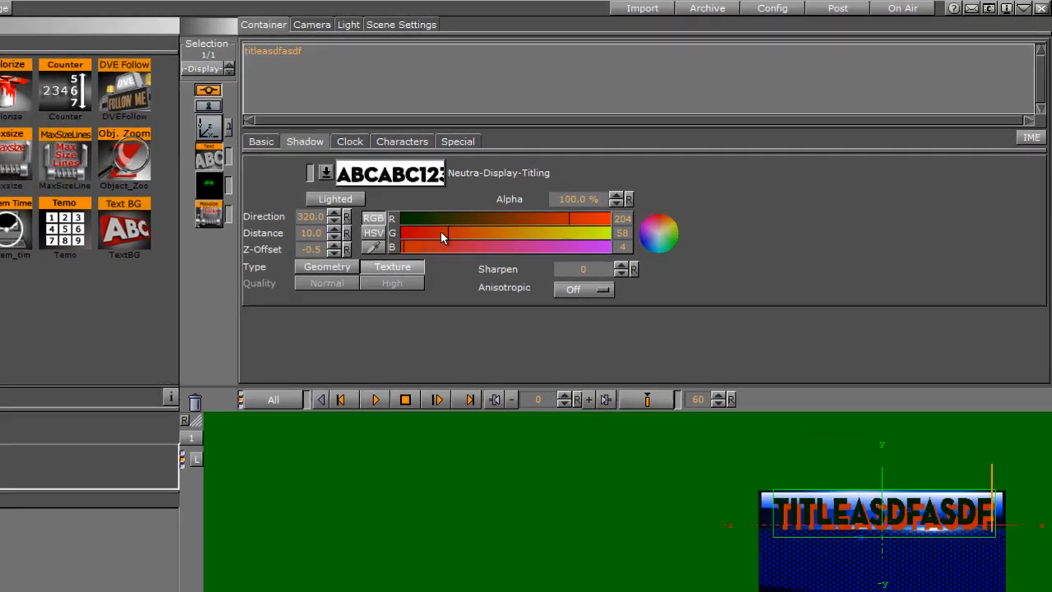
pyautogui.moveTo(310, 235); pyautogui.dragTo(265, 234)
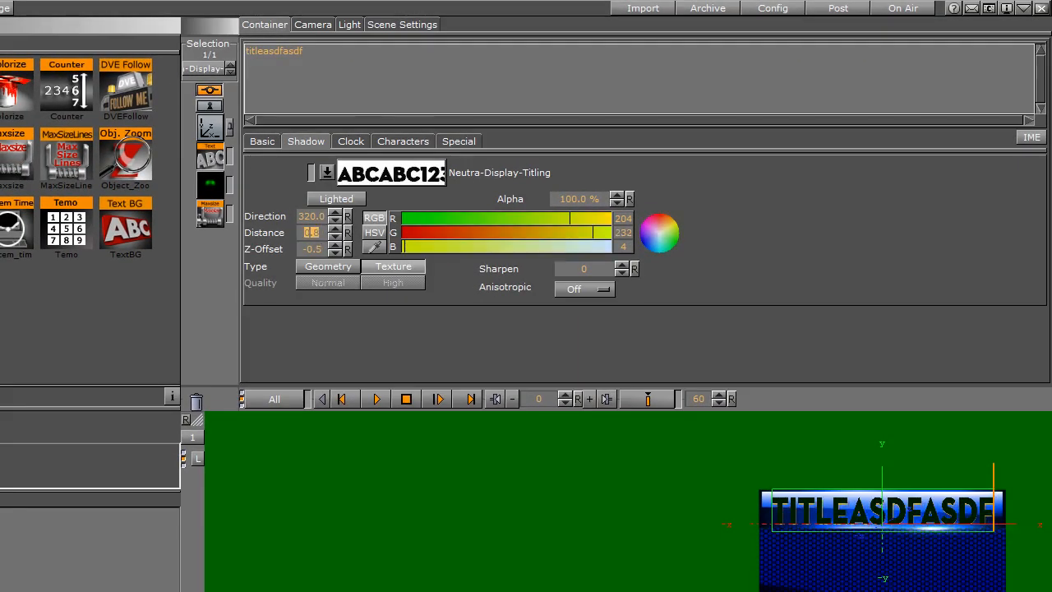
# - Remove asdfasdf from the title text and rename the text container as title
pyautogui.moveTo(303, 51); pyautogui.dragTo(270, 51)
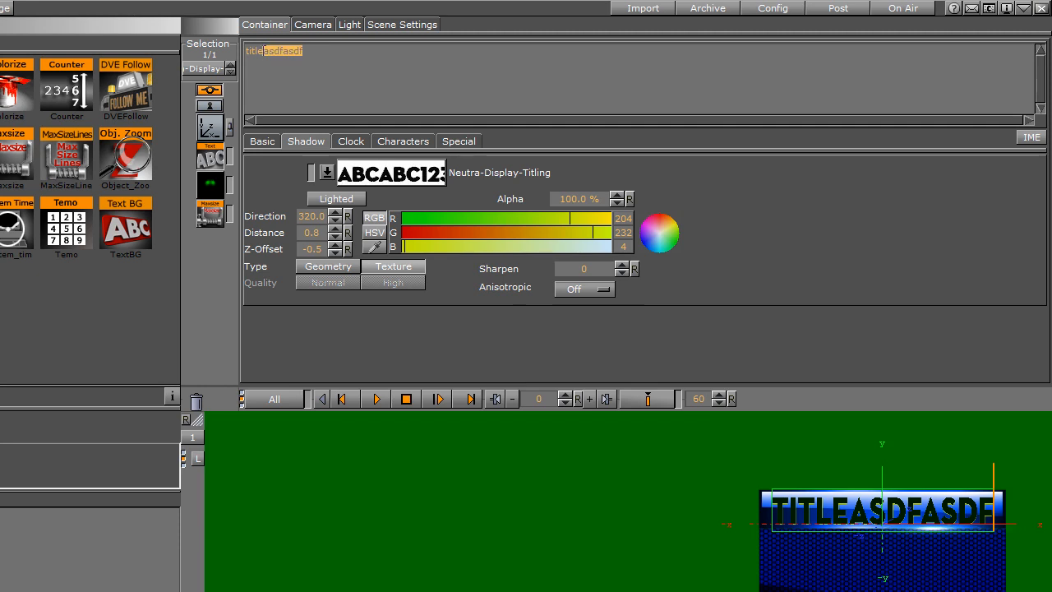
pyautogui.press('BackSpace')
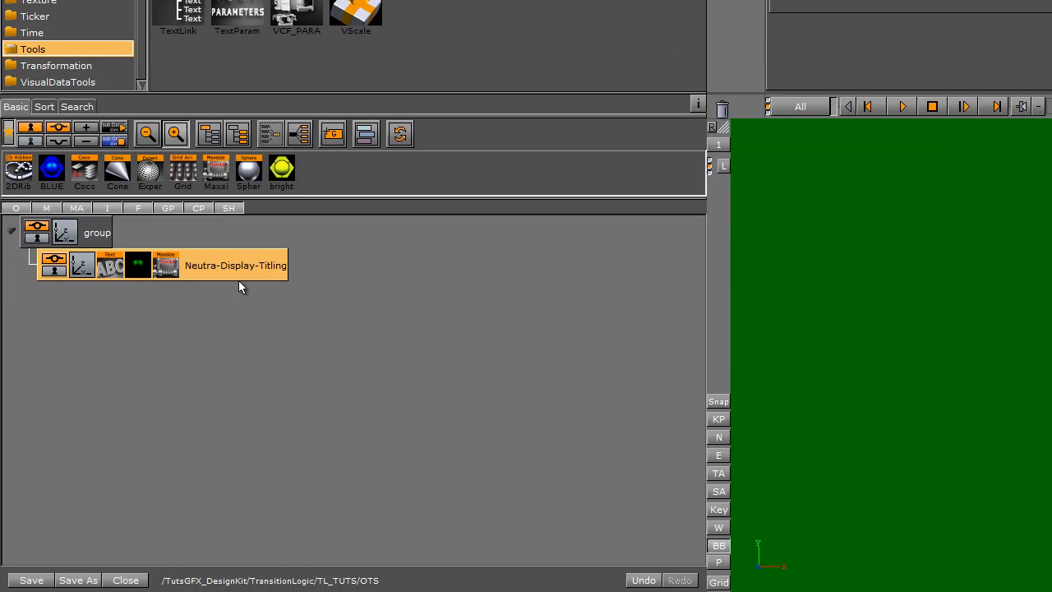
pyautogui.doubleClick(234, 265)
pyautogui.press('BackSpace')
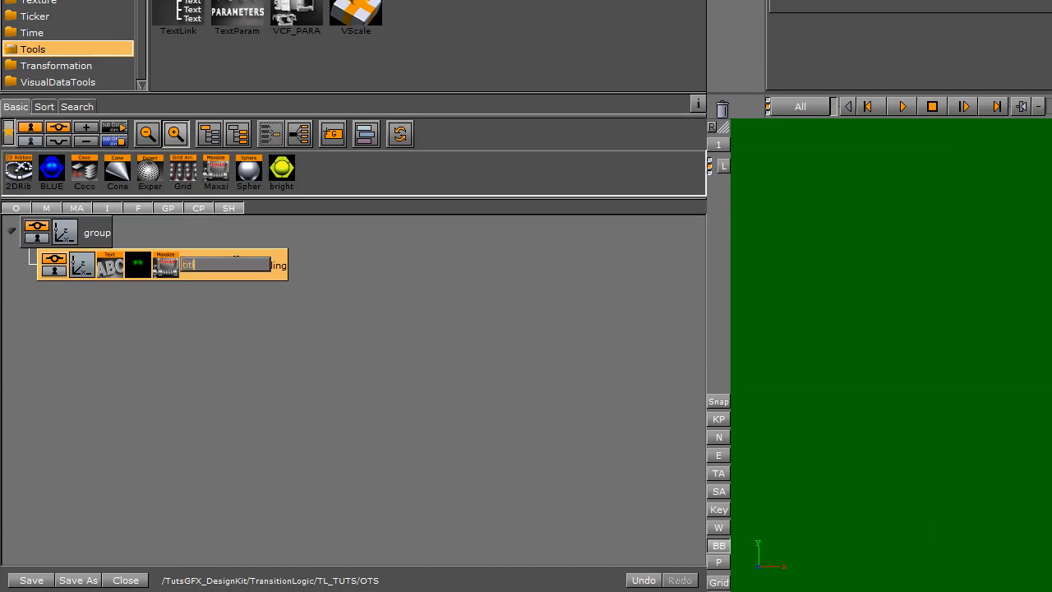
pyautogui.press('Return')
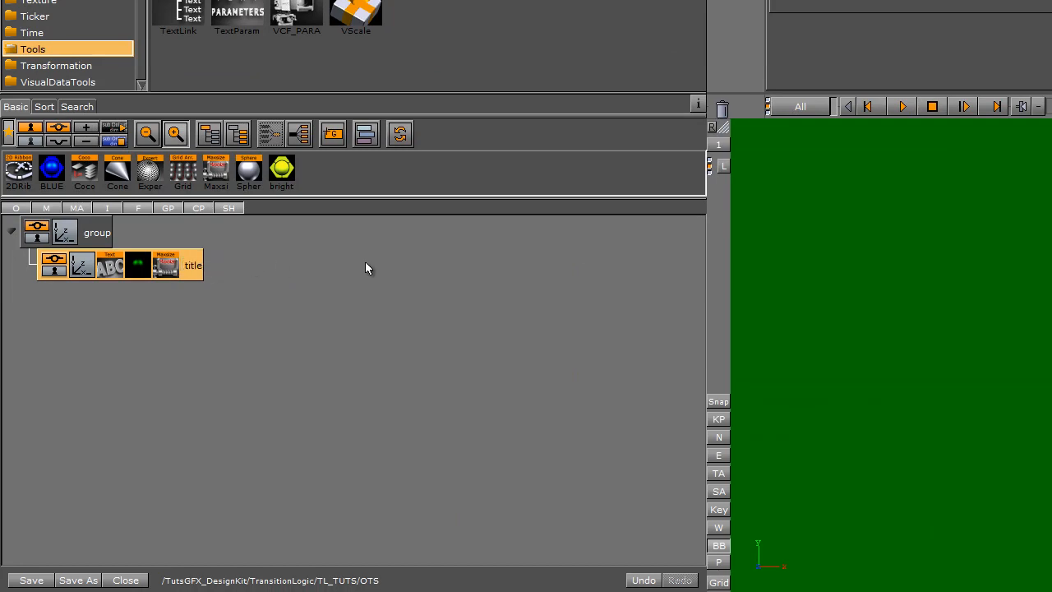
# - Rename the top-level group container as ots
pyautogui.doubleClick(102, 239)
pyautogui.write('ots')
pyautogui.press('Return')
# - Add a new group container under ots and rename it as switch
pyautogui.moveTo(332, 133); pyautogui.dragTo(121, 304)
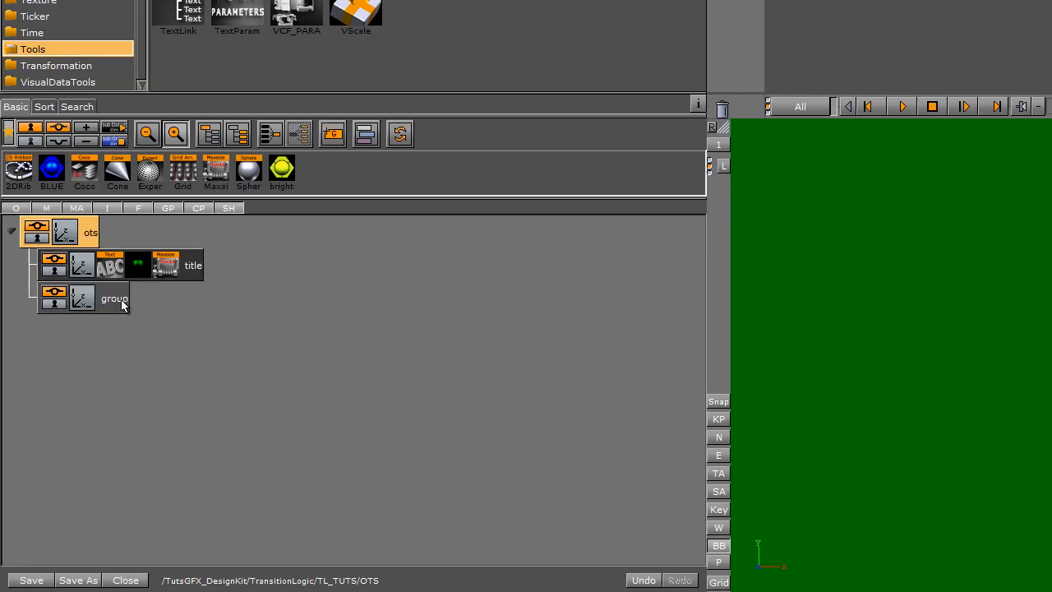
pyautogui.doubleClick(121, 300)
pyautogui.write('swit')
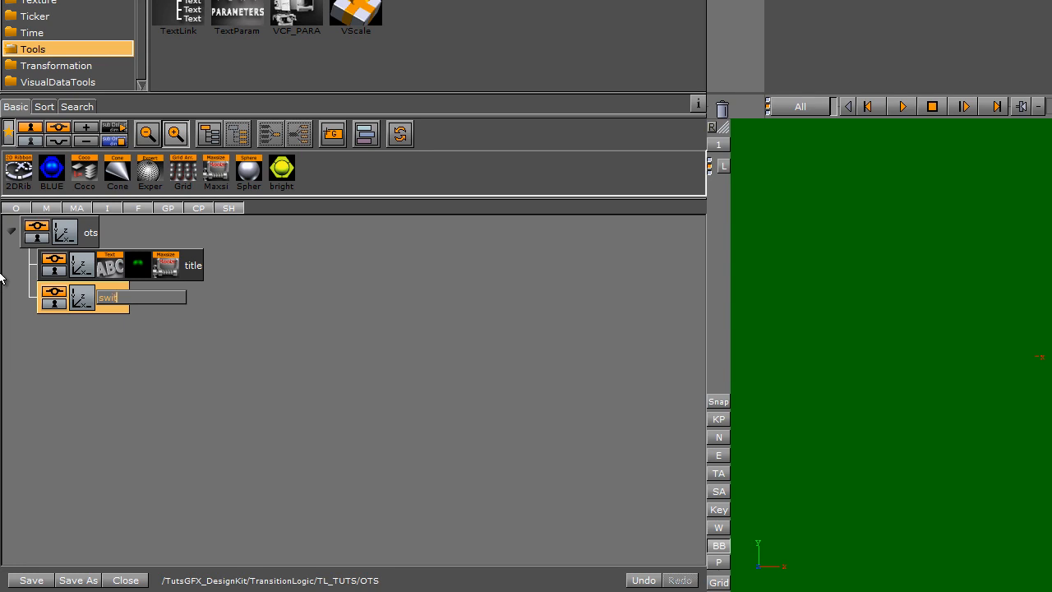
pyautogui.write('ch')
pyautogui.press('Return')
# - Add a new group container under switch and rename it as headshot
pyautogui.moveTo(332, 133); pyautogui.dragTo(136, 340)
pyautogui.doubleClick(139, 335)
pyautogui.write('H')
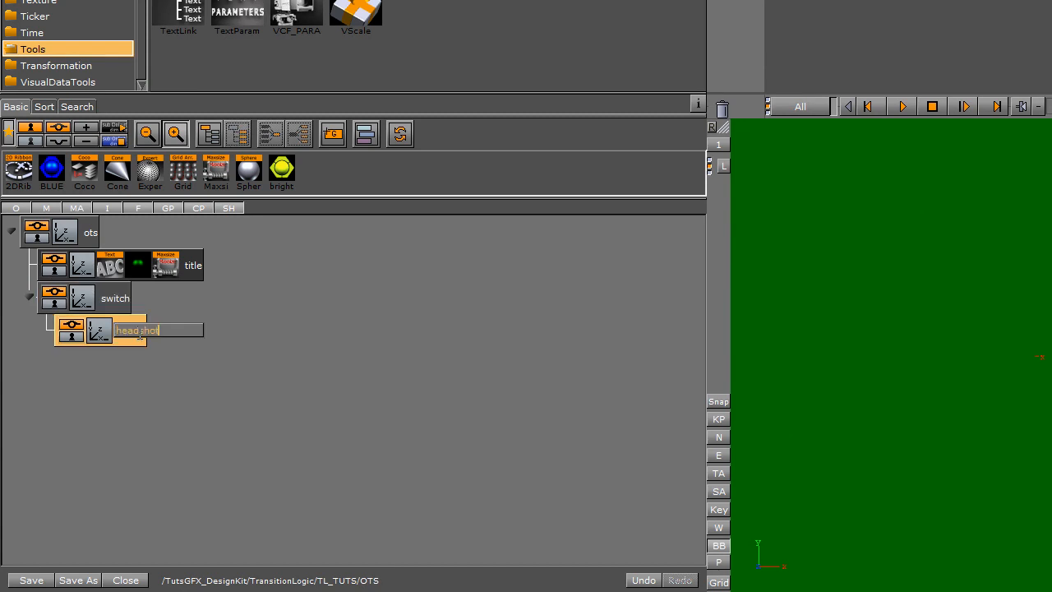
pyautogui.press('Return')
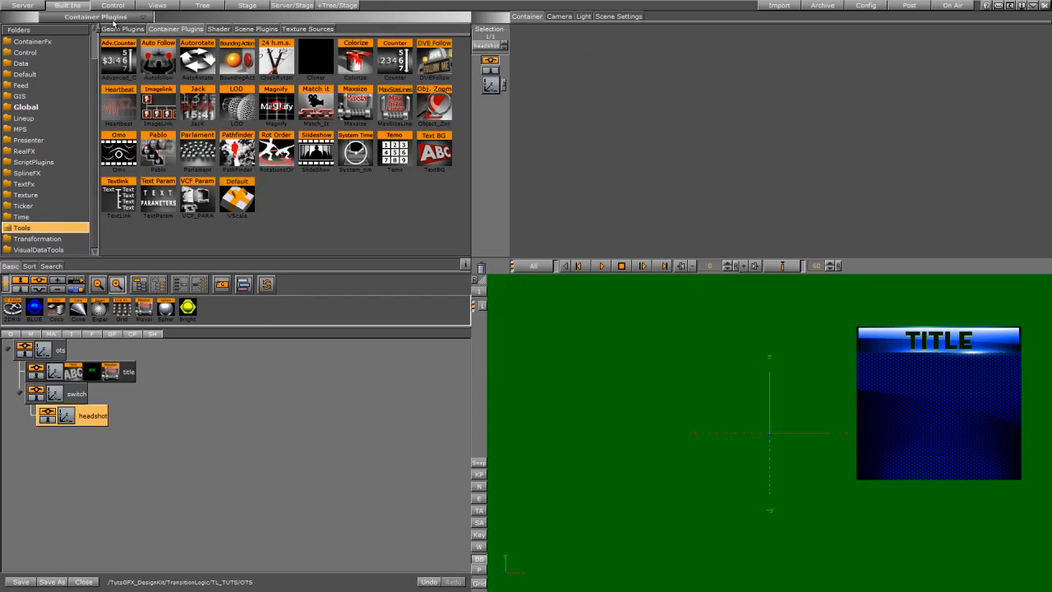
# - Add a Noggi geometry under the headshot container and set its stretch to 0
pyautogui.click(116, 29)
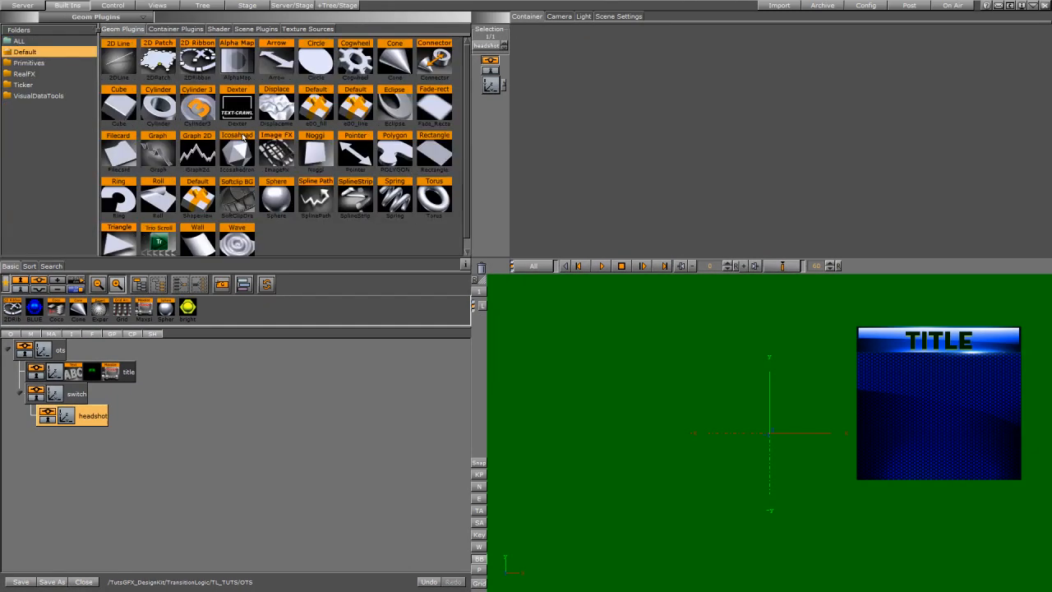
pyautogui.moveTo(314, 152); pyautogui.dragTo(123, 426)
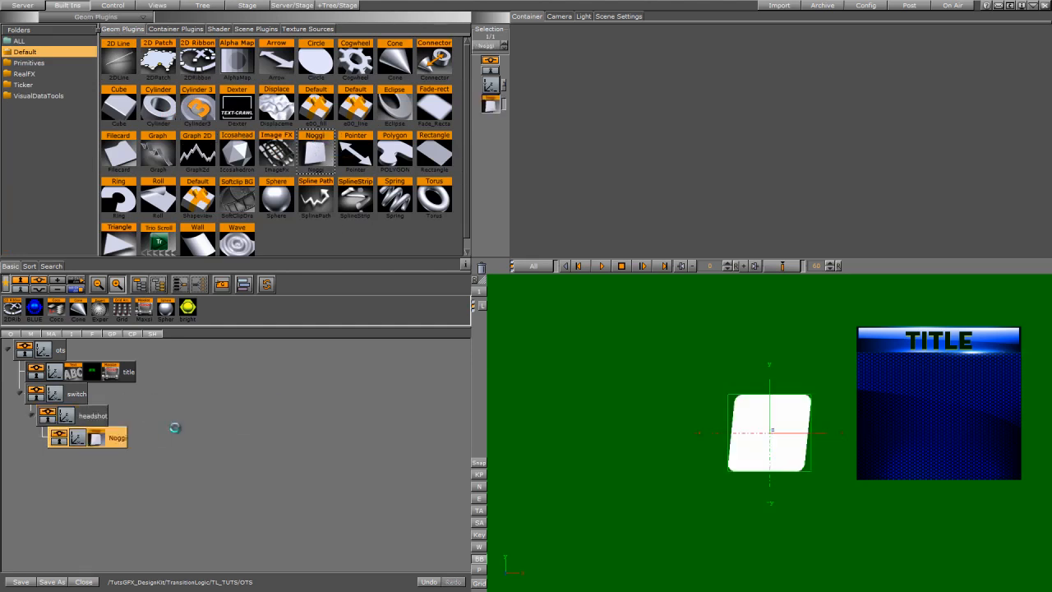
pyautogui.click(605, 118)
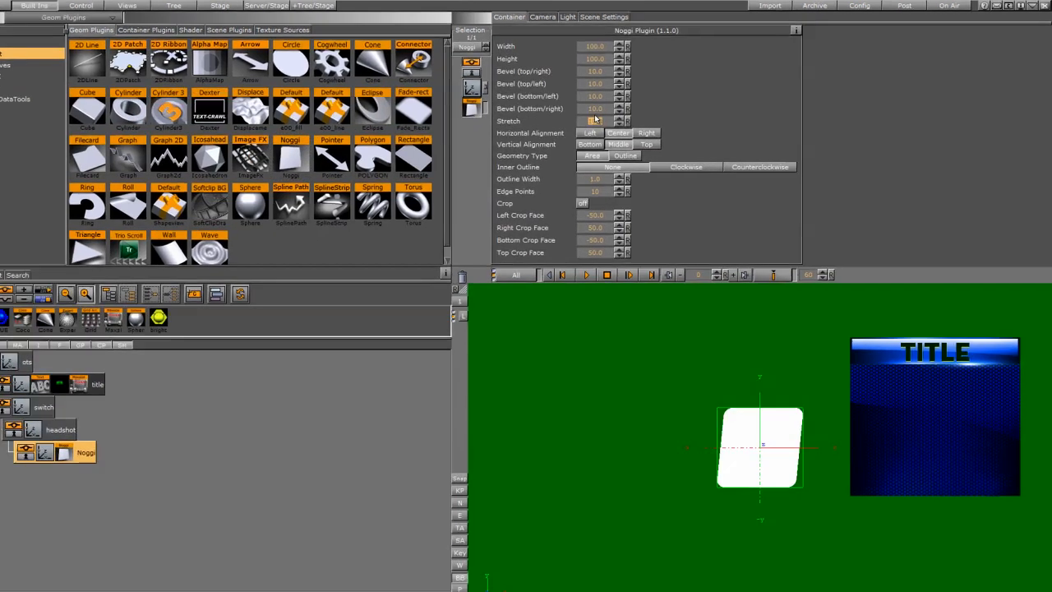
pyautogui.write('0')
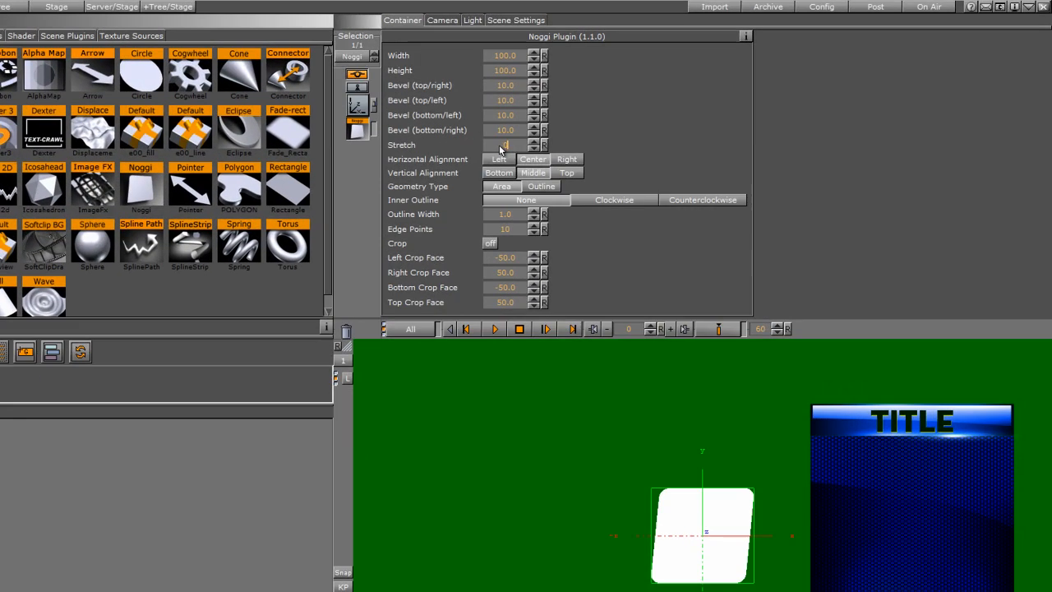
pyautogui.press('Return')
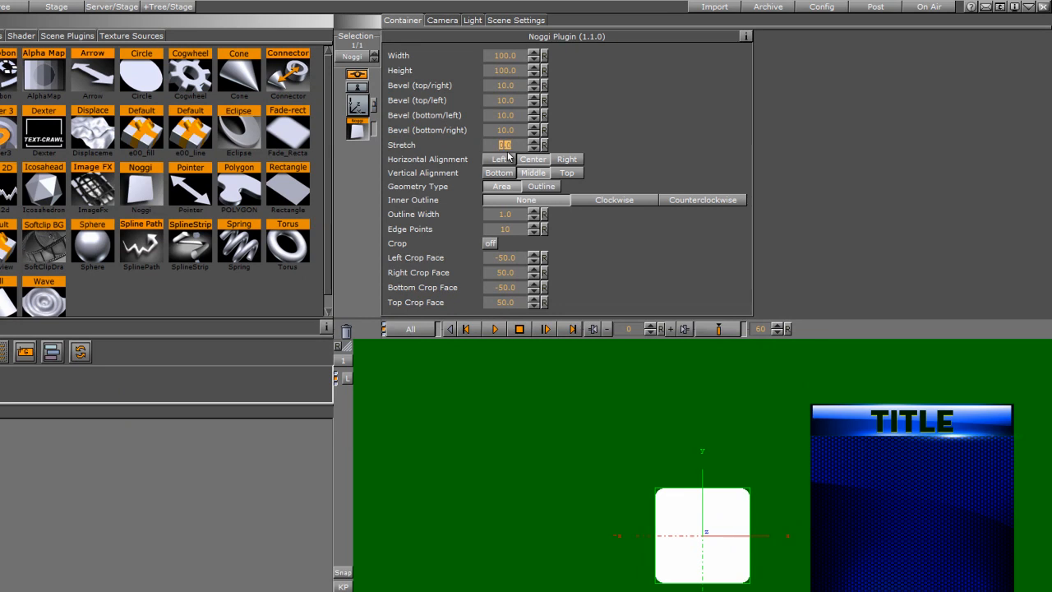
# - Set all four corner bevels of the Noggi to 0.0
pyautogui.moveTo(506, 130); pyautogui.dragTo(264, 119)
pyautogui.moveTo(510, 102); pyautogui.dragTo(260, 98)
pyautogui.moveTo(514, 85); pyautogui.dragTo(355, 143)
# - Move the Noggi into the blue panel below the title and resize it to about 182 wide and 144 high
pyautogui.click(360, 105)
pyautogui.moveTo(432, 85); pyautogui.dragTo(1051, 46)
pyautogui.click(358, 131)
pyautogui.moveTo(497, 73); pyautogui.dragTo(430, 6)
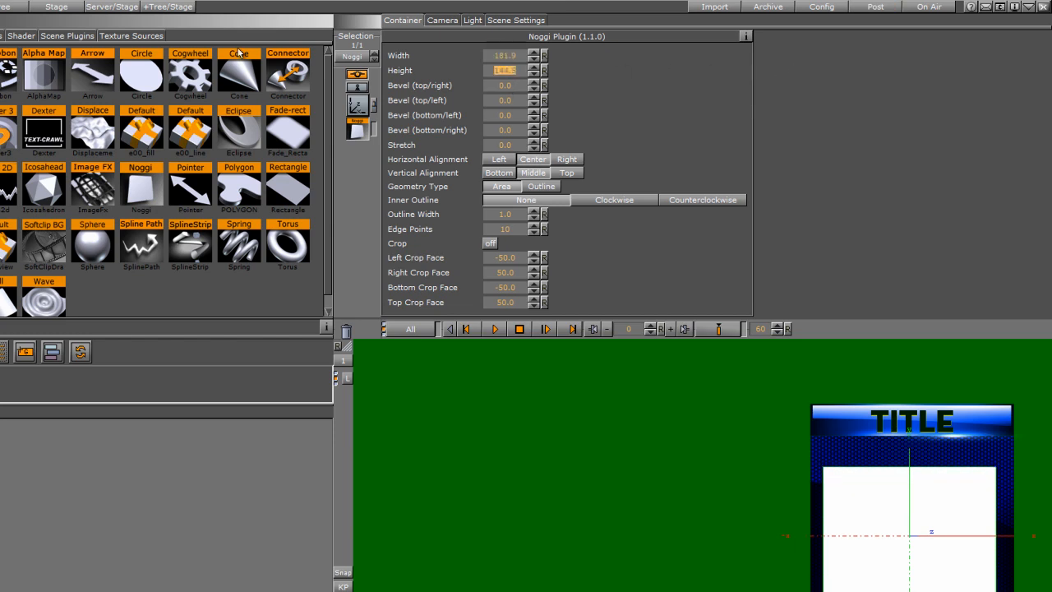
# - Set the Noggi's position to X 223.0 and Y 25.0 within the blue panel
pyautogui.click(356, 103)
pyautogui.moveTo(436, 96)
pyautogui.mouseDown()
pyautogui.moveTo(409, 78)
pyautogui.moveTo(437, 86)
pyautogui.mouseUp()
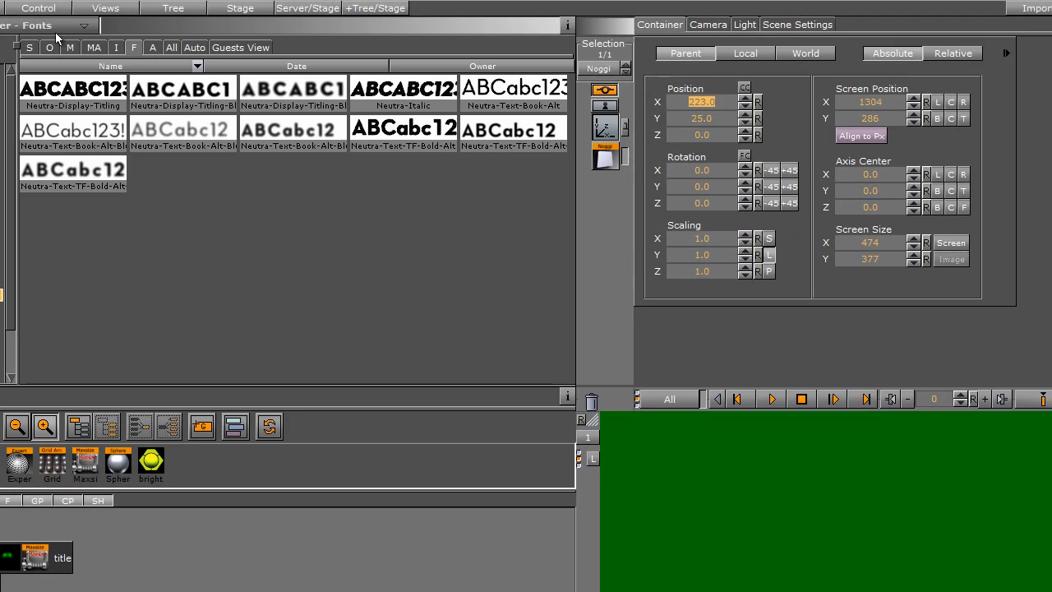
# - Search the server's images for "headshot" and apply the headshot example portrait to the Noggi
pyautogui.click(12, 26)
pyautogui.click(11, 44)
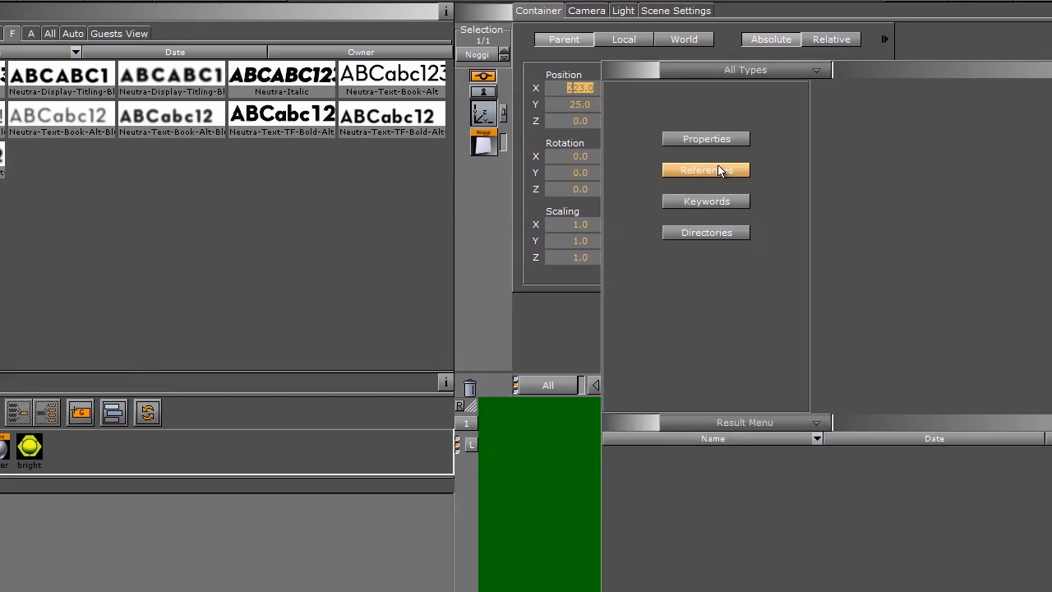
pyautogui.click(461, 111)
pyautogui.click(476, 43)
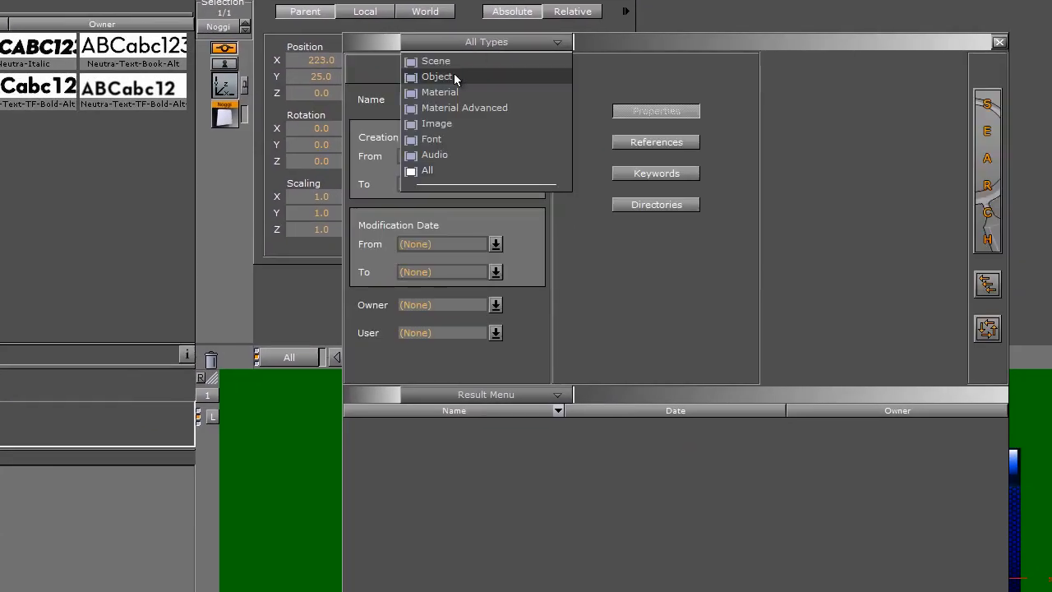
pyautogui.click(436, 123)
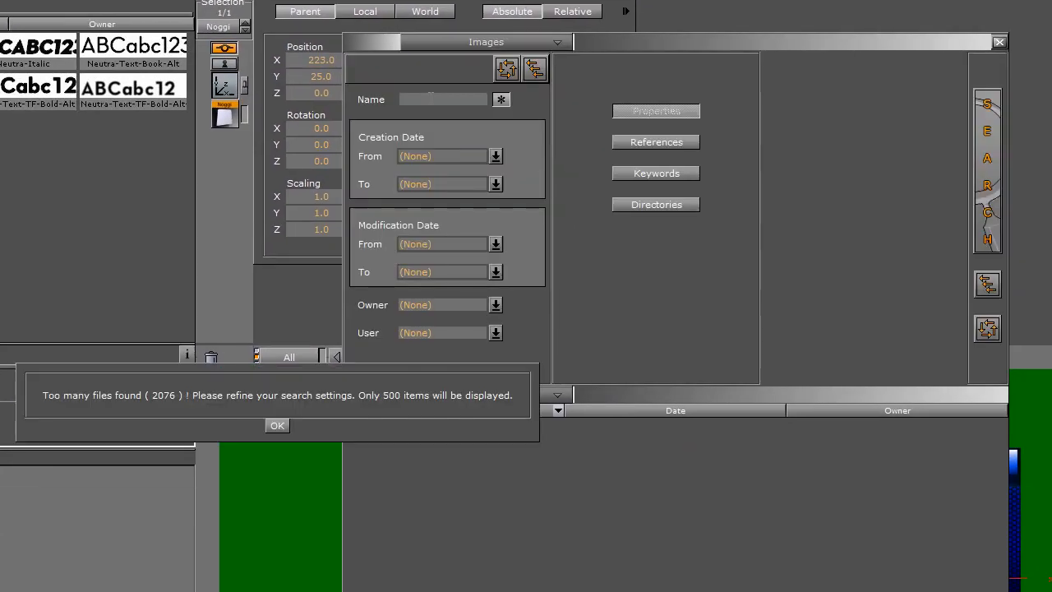
pyautogui.click(276, 425)
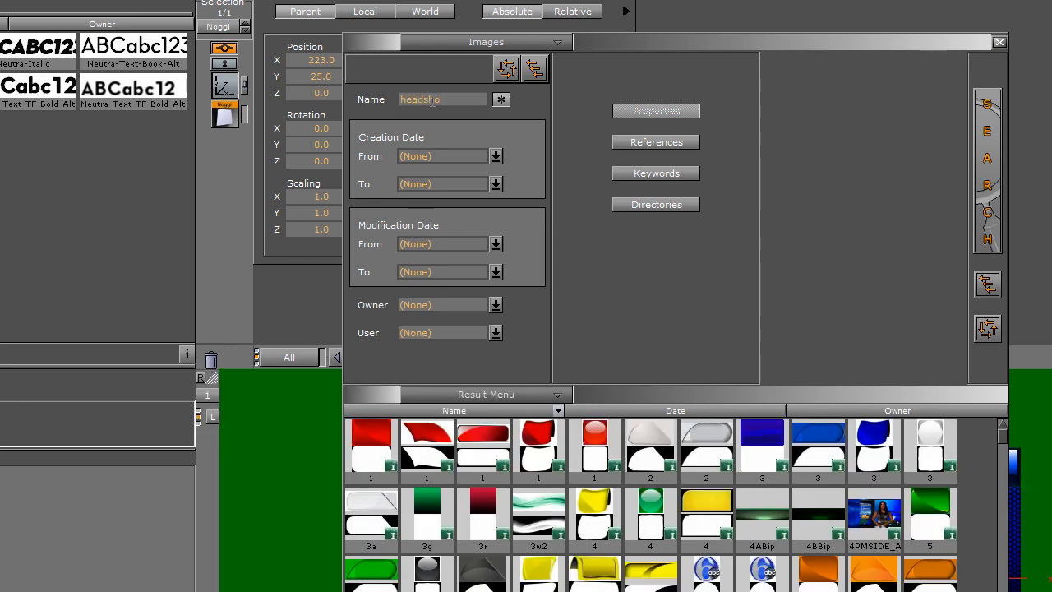
pyautogui.click(986, 160)
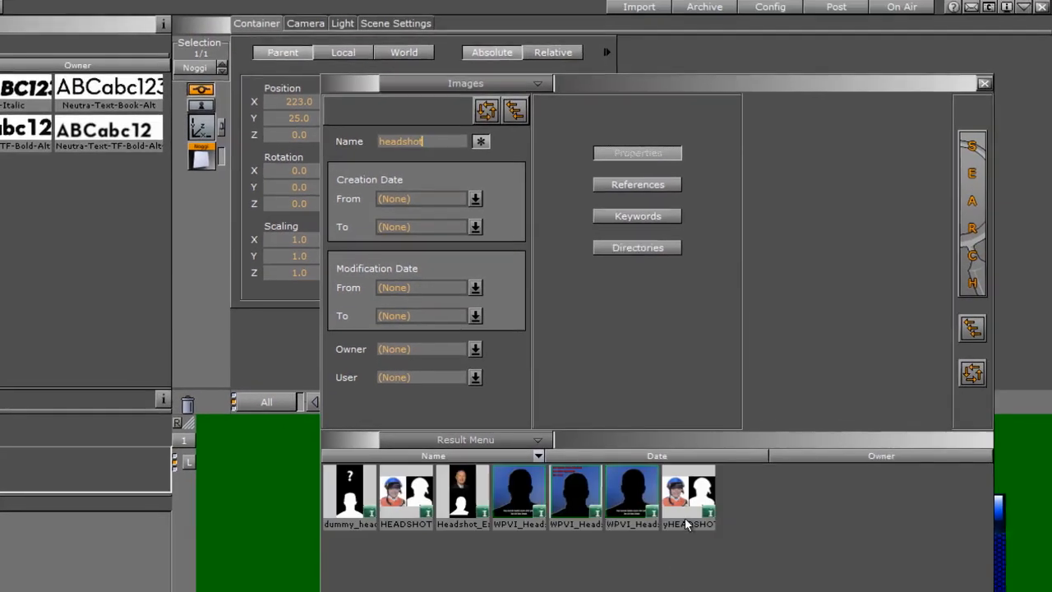
pyautogui.click(452, 507)
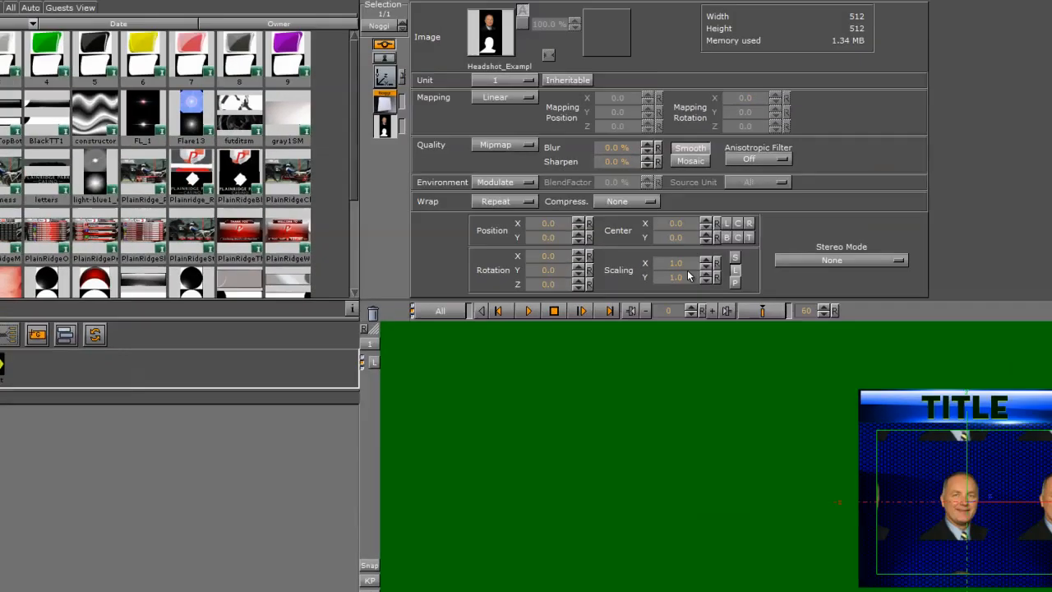
# - Enlarge the portrait texture on the Noggi to a scaling of 2.35 and set its X position to 1.8
pyautogui.moveTo(664, 289); pyautogui.dragTo(731, 276)
pyautogui.moveTo(493, 250); pyautogui.dragTo(503, 254)
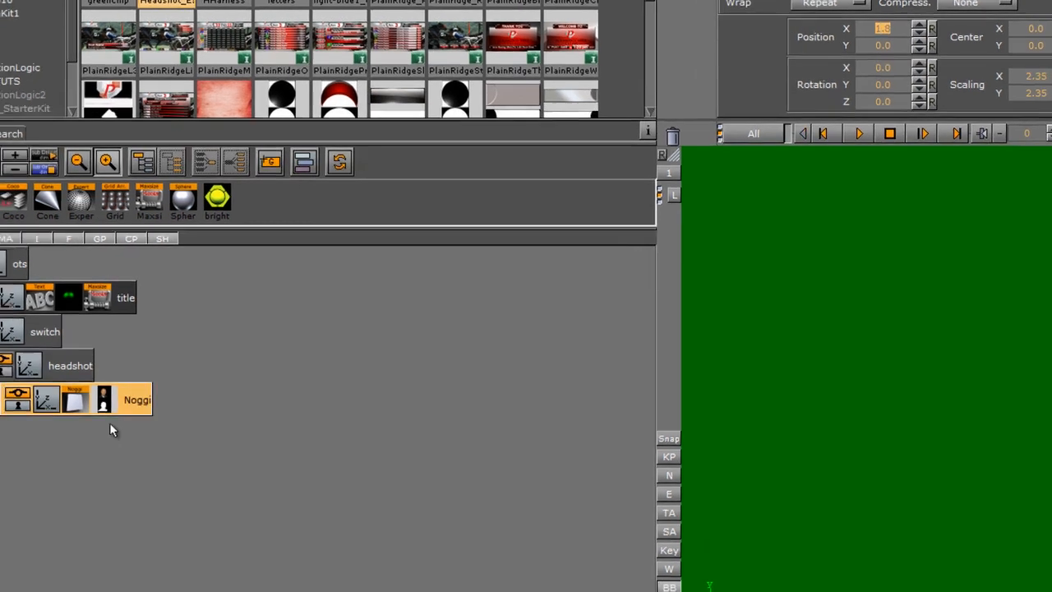
# - Duplicate the Noggi inside the headshot container and apply the bluechip1 image to the lower copy
pyautogui.keyDown('ctrl'); pyautogui.moveTo(92, 413); pyautogui.dragTo(94, 428); pyautogui.keyUp('ctrl')
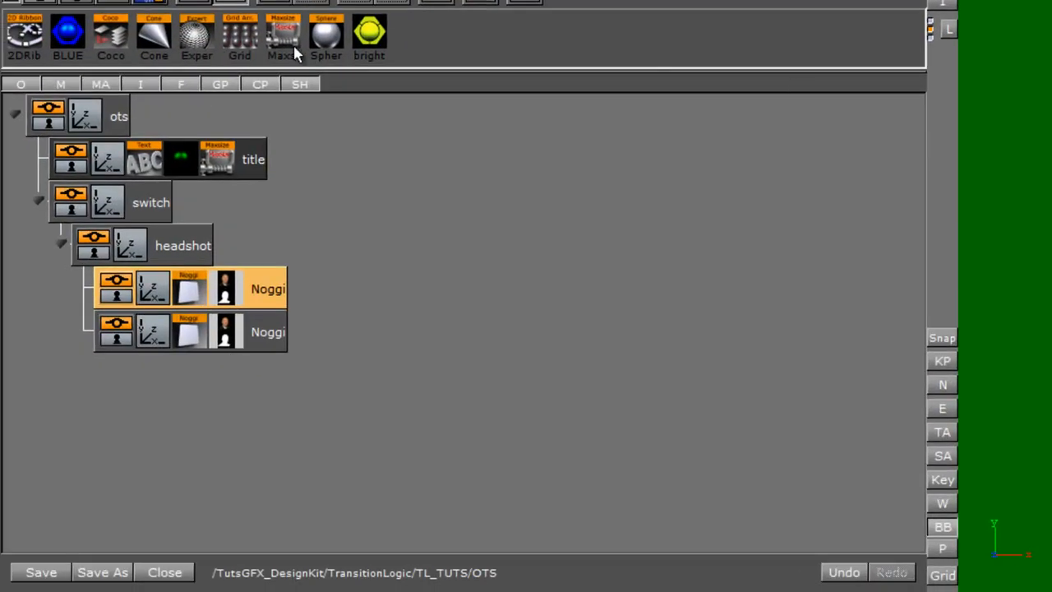
pyautogui.moveTo(773, 4); pyautogui.dragTo(228, 325)
# - Bring the portrait Noggi in front of the blue one by setting its Z position to 3.0
pyautogui.click(228, 288)
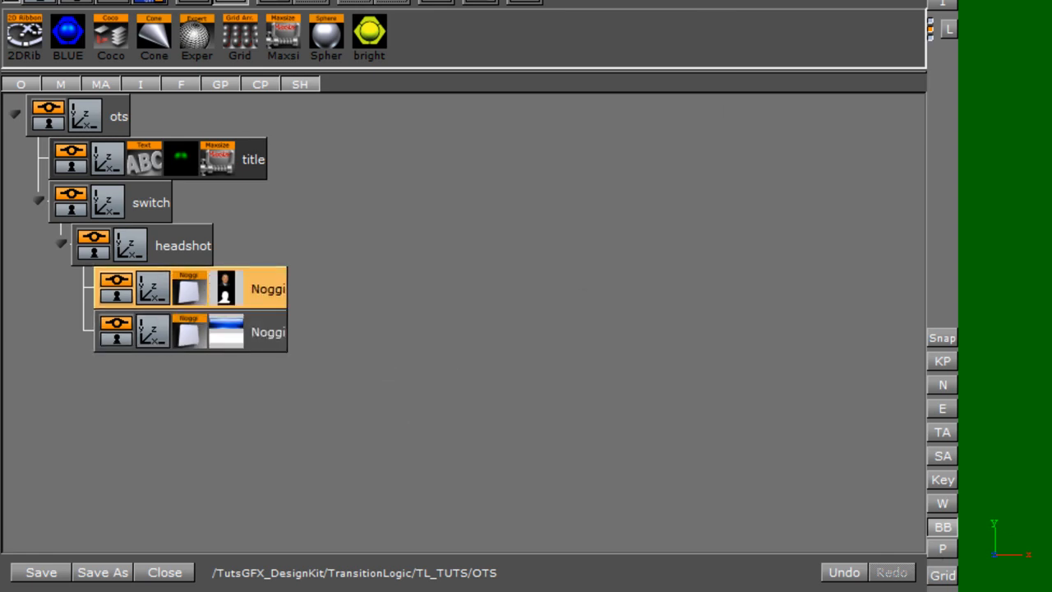
pyautogui.click(428, 33)
pyautogui.click(221, 156)
pyautogui.click(221, 156)
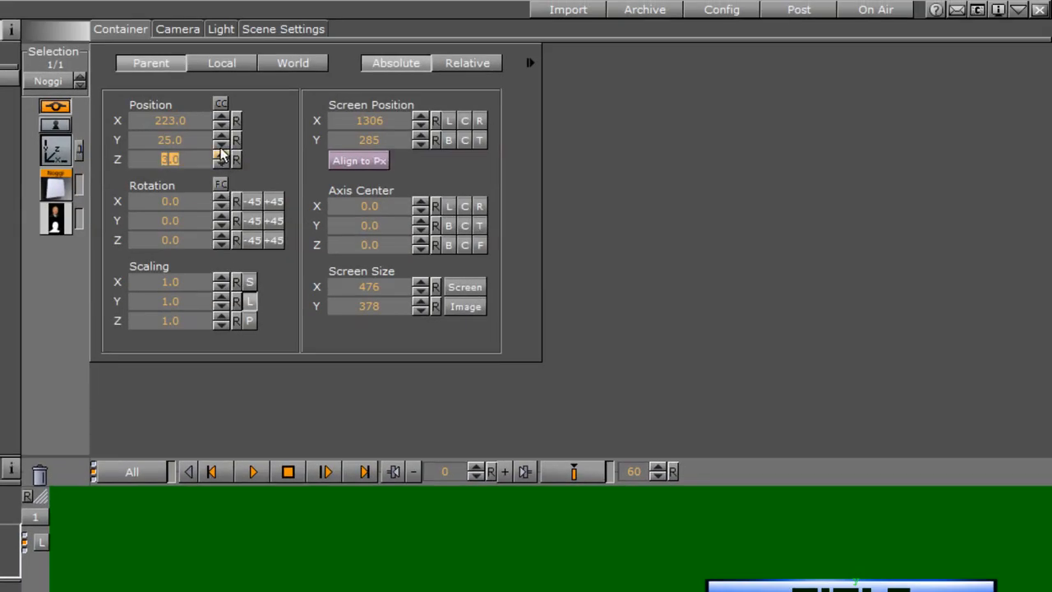
# - Rescale the bluechip1 texture on the lower Noggi so it fills the area behind the portrait
pyautogui.click(56, 219)
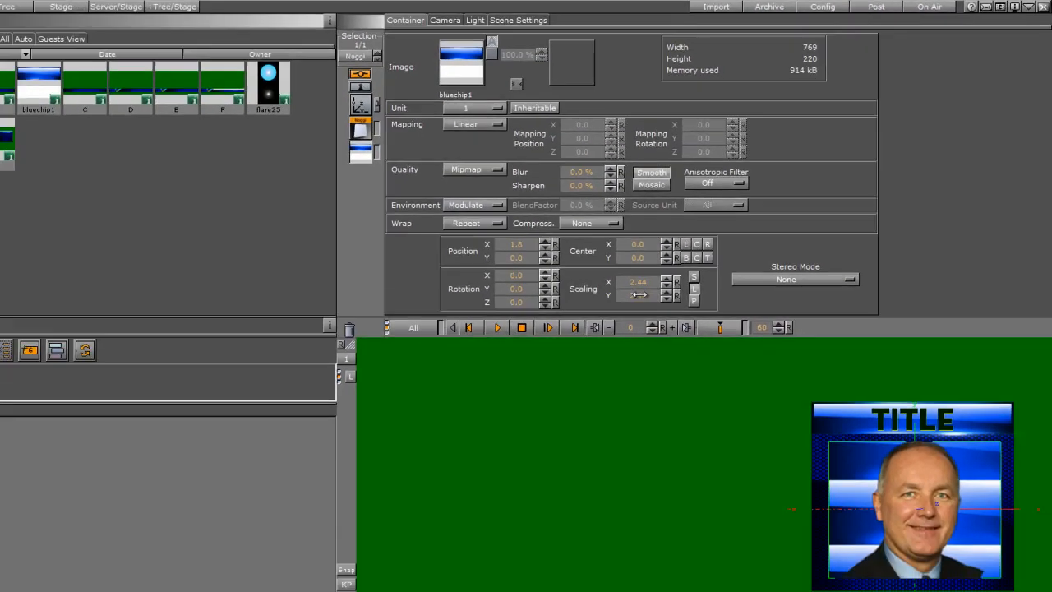
pyautogui.moveTo(635, 295); pyautogui.dragTo(950, 376)
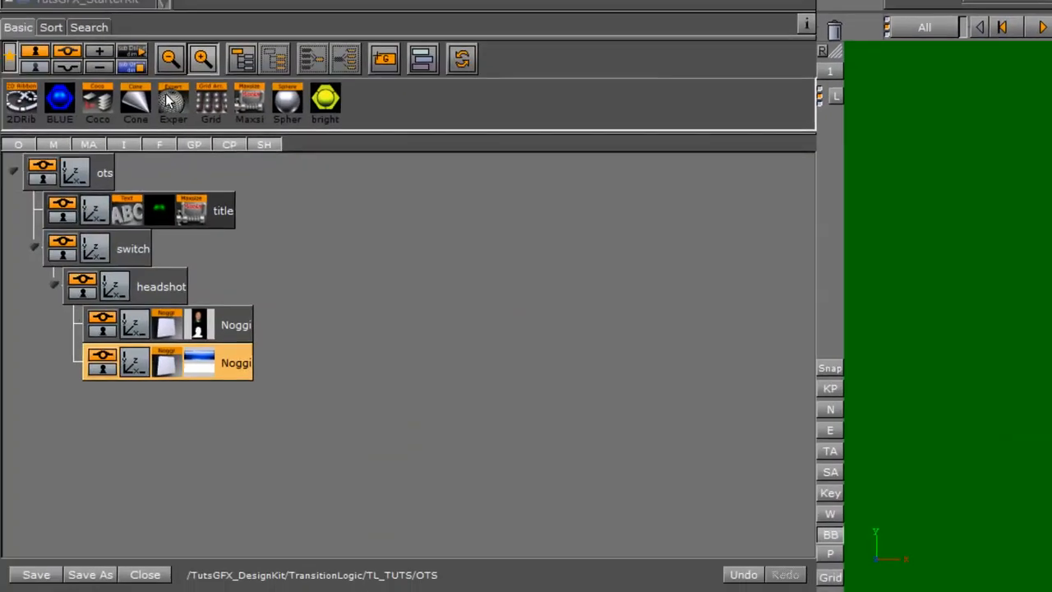
# - Add the Expert plugin to the bluechip1 Noggi and set its Render Mode to Add
pyautogui.moveTo(167, 99); pyautogui.dragTo(229, 368)
pyautogui.click(231, 363)
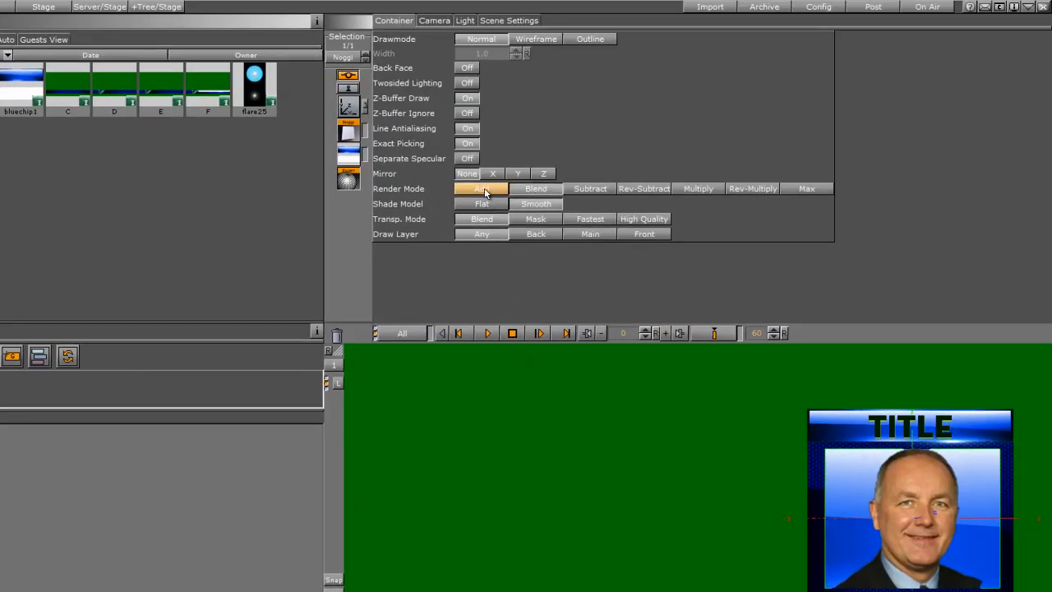
pyautogui.click(485, 189)
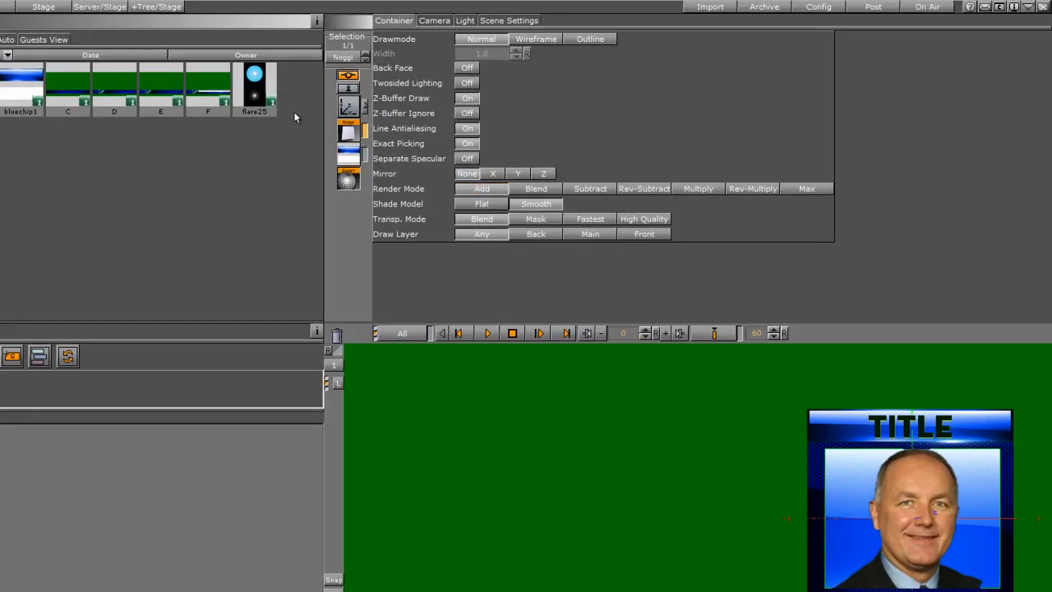
# - Center the headshot container's axis on its contents in X, Y and Z
pyautogui.click(348, 106)
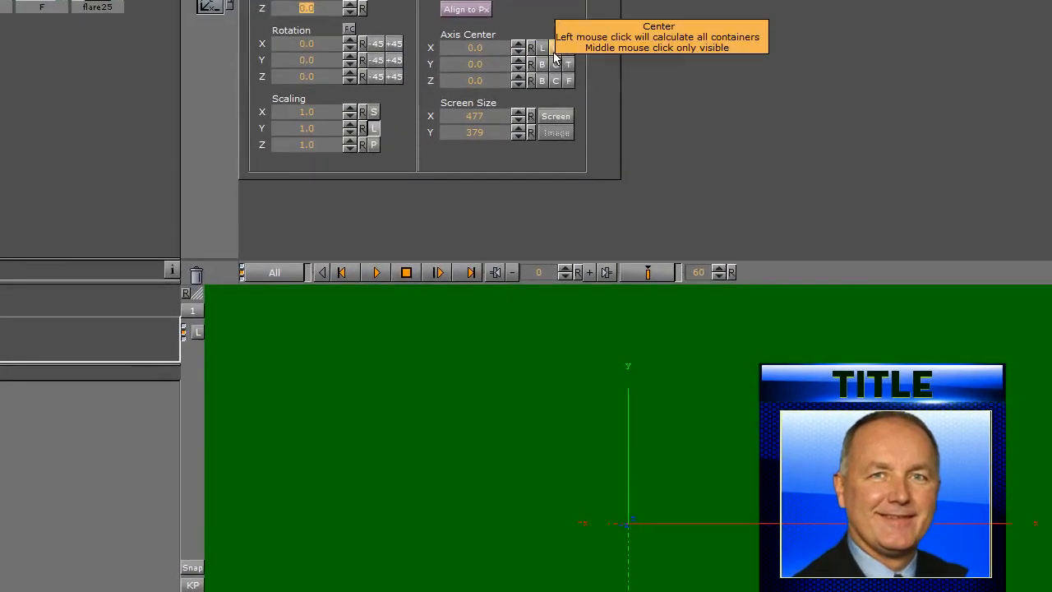
pyautogui.click(560, 52)
pyautogui.click(559, 86)
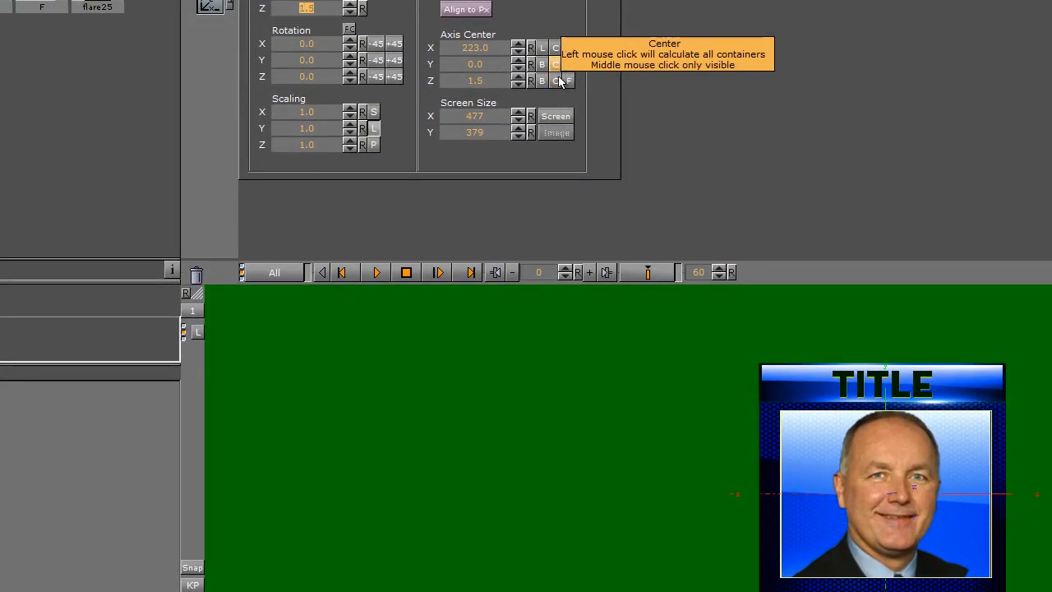
pyautogui.click(557, 66)
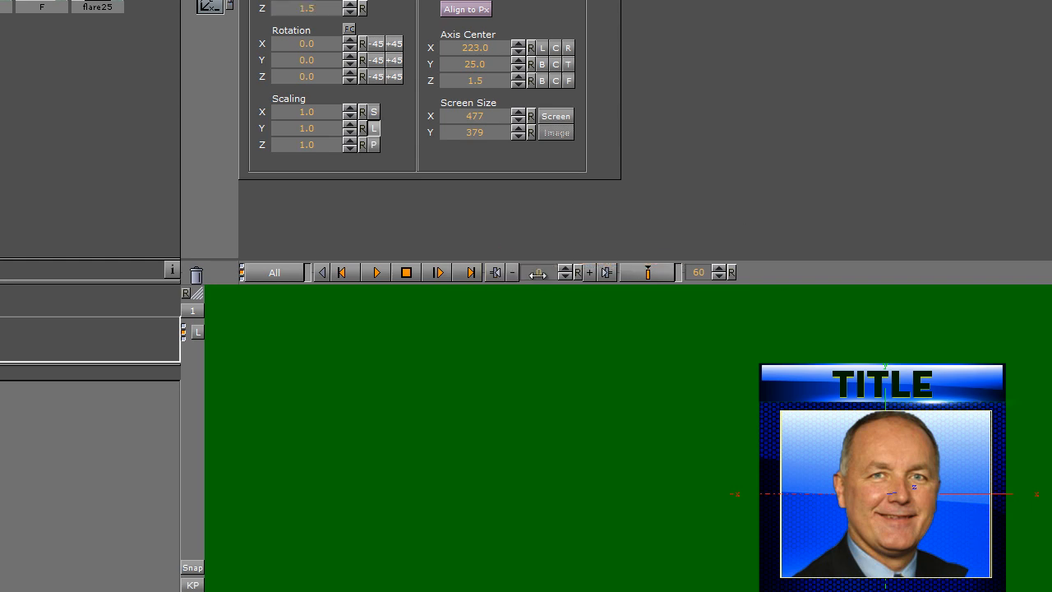
# - Keyframe the headshot container's X scaling to grow from 0.0 at frame 0 to full width at frame 26, and play it
pyautogui.click(555, 276)
pyautogui.click(303, 111)
pyautogui.write('0')
pyautogui.press('Return')
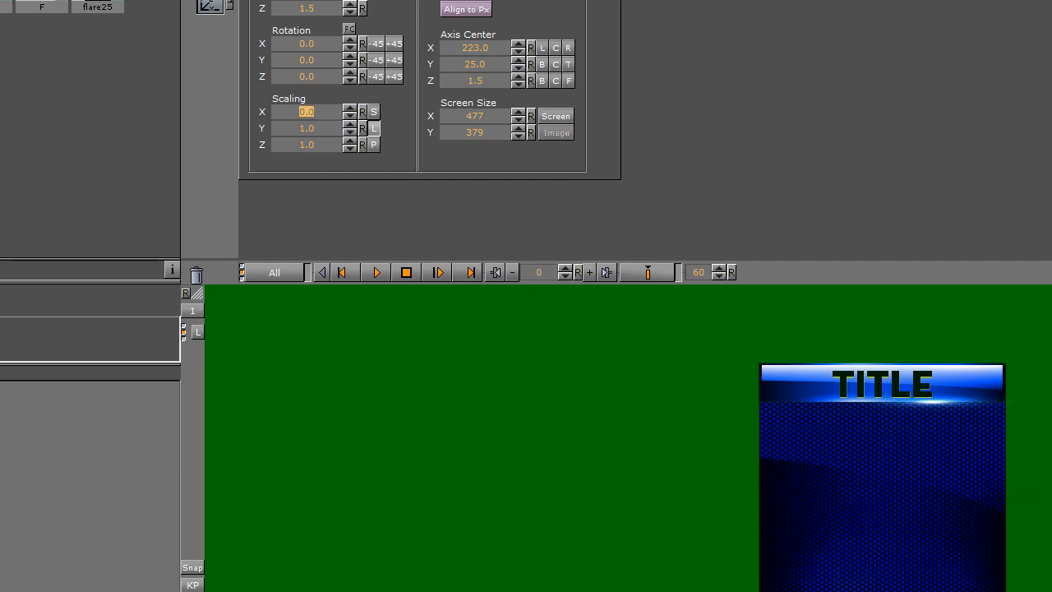
pyautogui.click(638, 272)
pyautogui.click(376, 272)
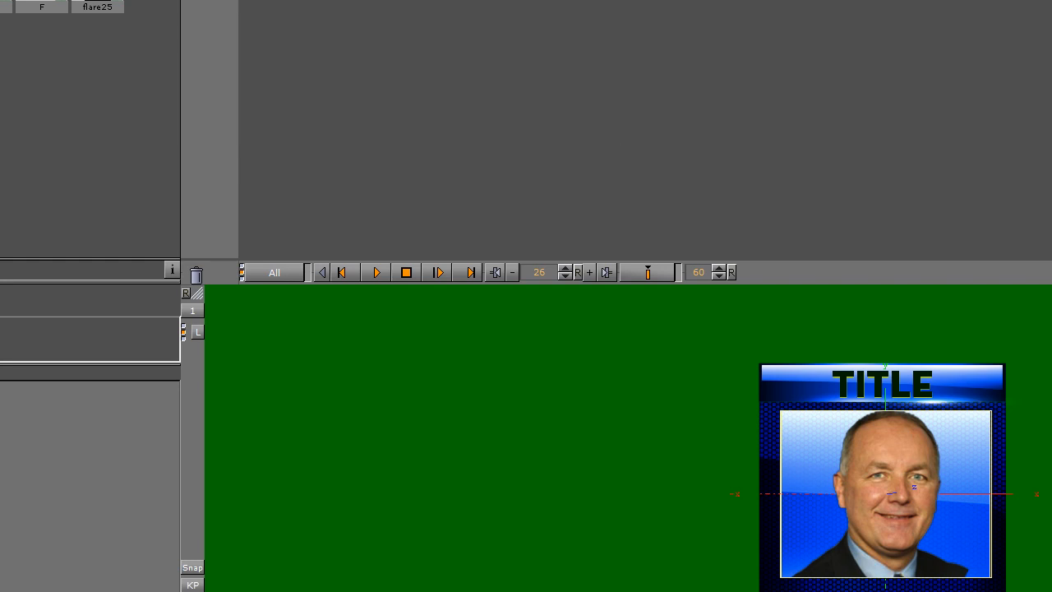
# - Add the TextFx Scale plugin to the title container
pyautogui.click(883, 384)
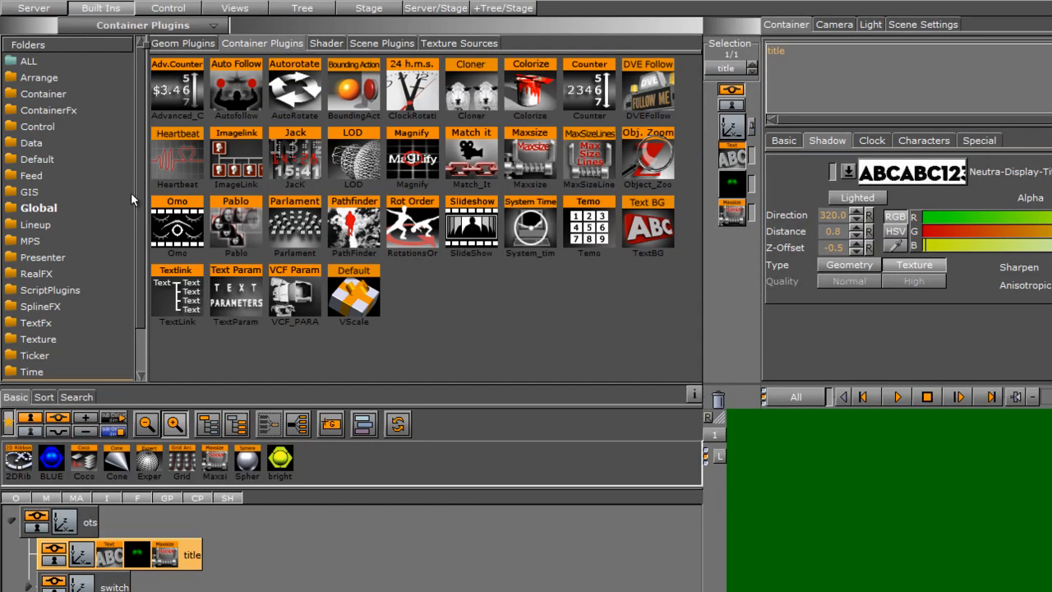
pyautogui.moveTo(141, 211); pyautogui.dragTo(139, 275)
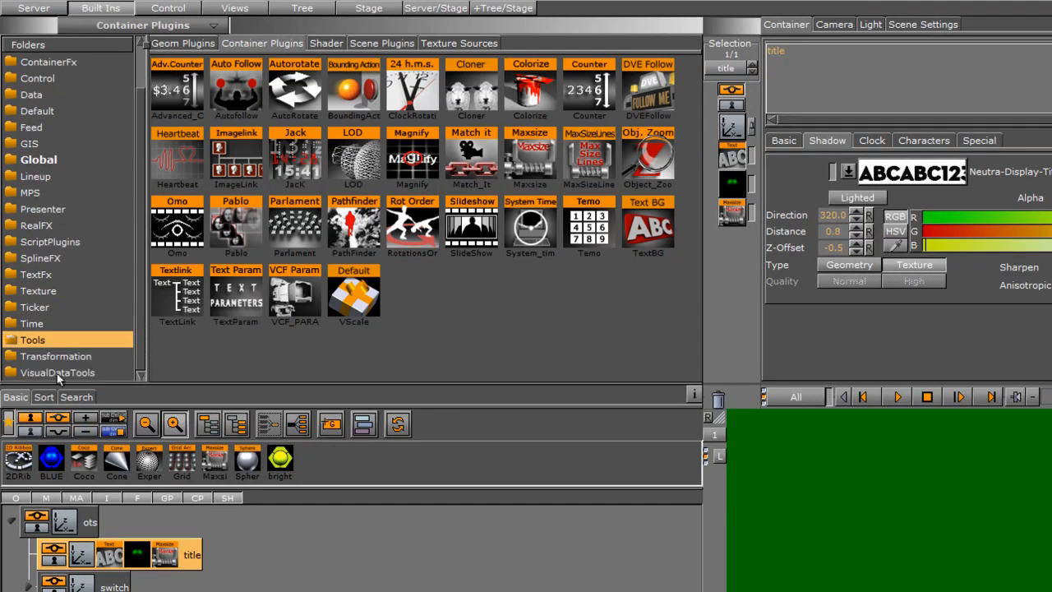
pyautogui.click(36, 274)
pyautogui.moveTo(415, 163); pyautogui.dragTo(136, 566)
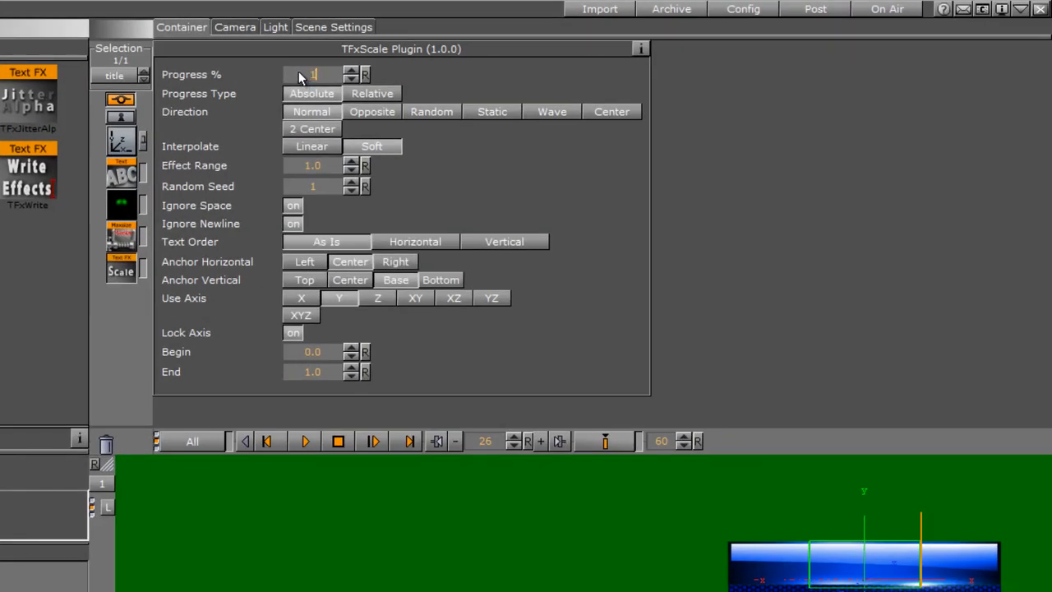
# - Animate the title's TFxScale Progress with a keyframe at frame 26 and a lowered one at the timeline's start, and play it
pyautogui.press('Return')
pyautogui.click(620, 447)
pyautogui.moveTo(489, 441); pyautogui.dragTo(154, 435)
pyautogui.moveTo(323, 71); pyautogui.dragTo(222, 71)
pyautogui.click(604, 441)
pyautogui.click(306, 441)
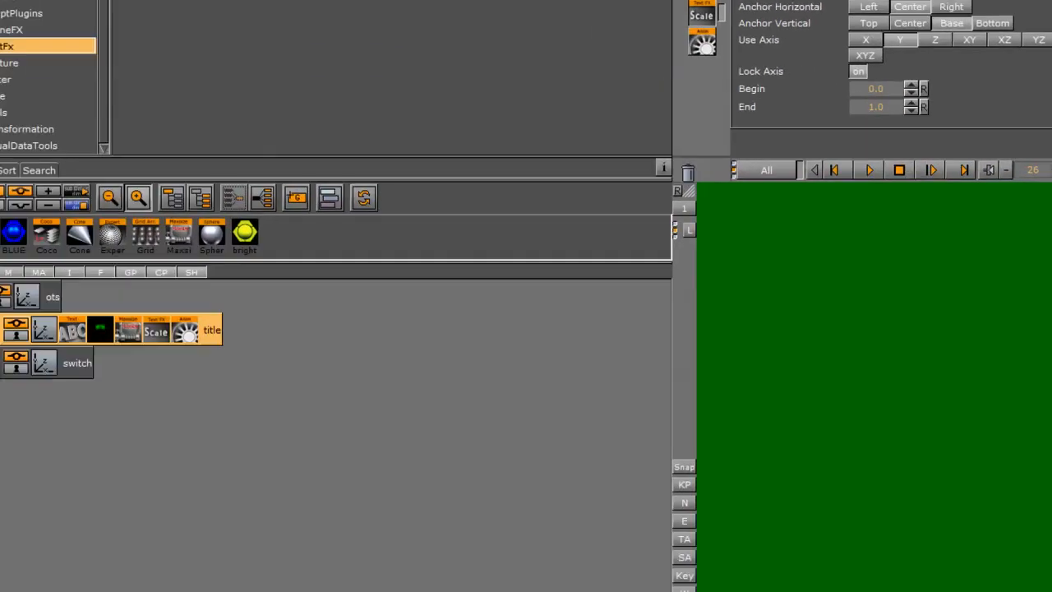
# - Add a new group container under switch, after headshot, and rename it as bulletppoint
pyautogui.click(171, 380)
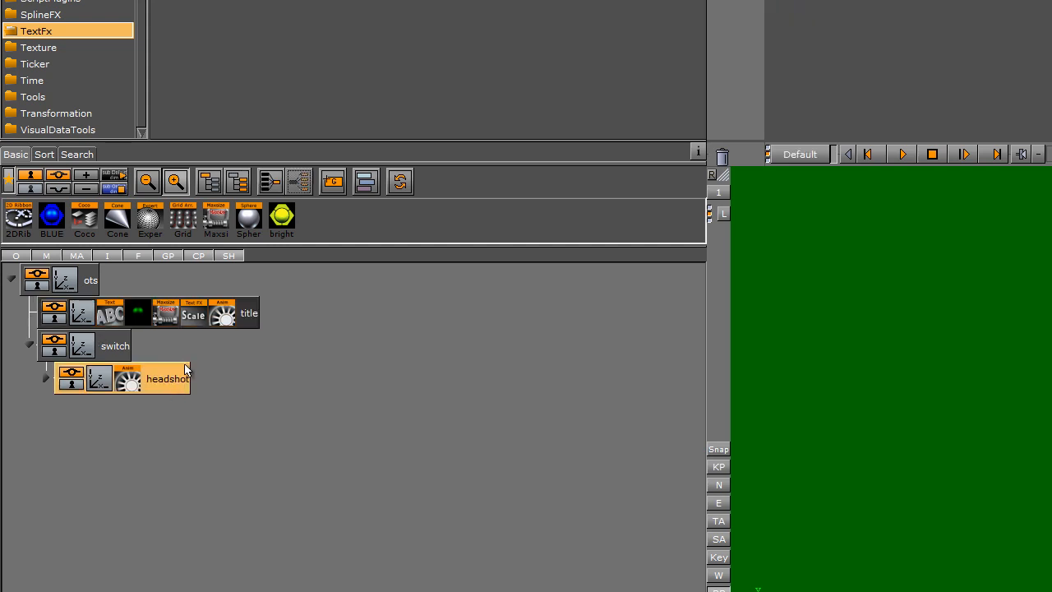
pyautogui.moveTo(331, 177); pyautogui.dragTo(138, 415)
pyautogui.doubleClick(137, 414)
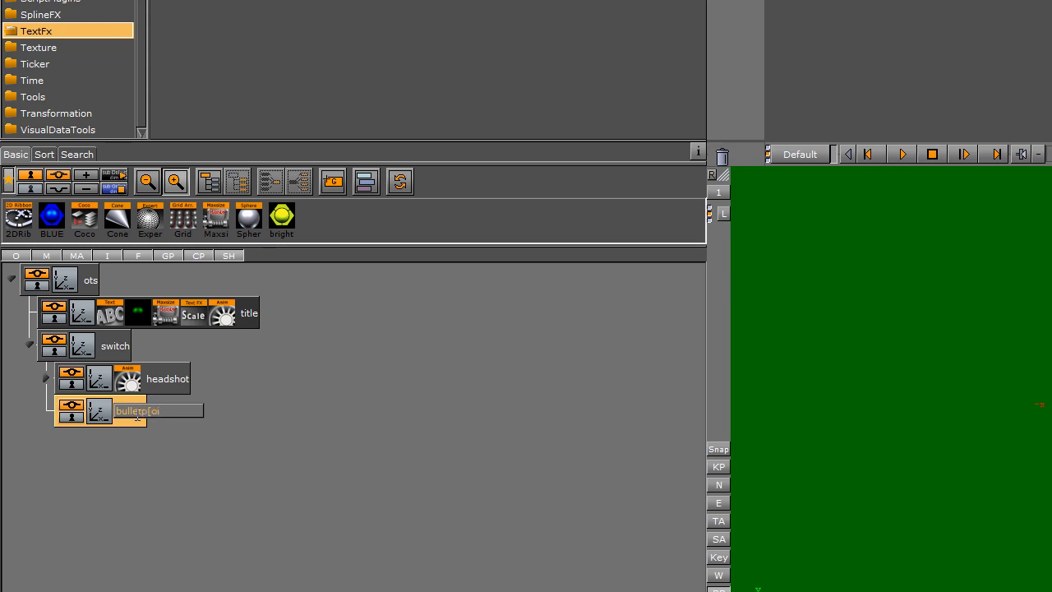
pyautogui.press('Return')
pyautogui.doubleClick(163, 410)
pyautogui.press('Left')
pyautogui.click(149, 419)
pyautogui.press('Return')
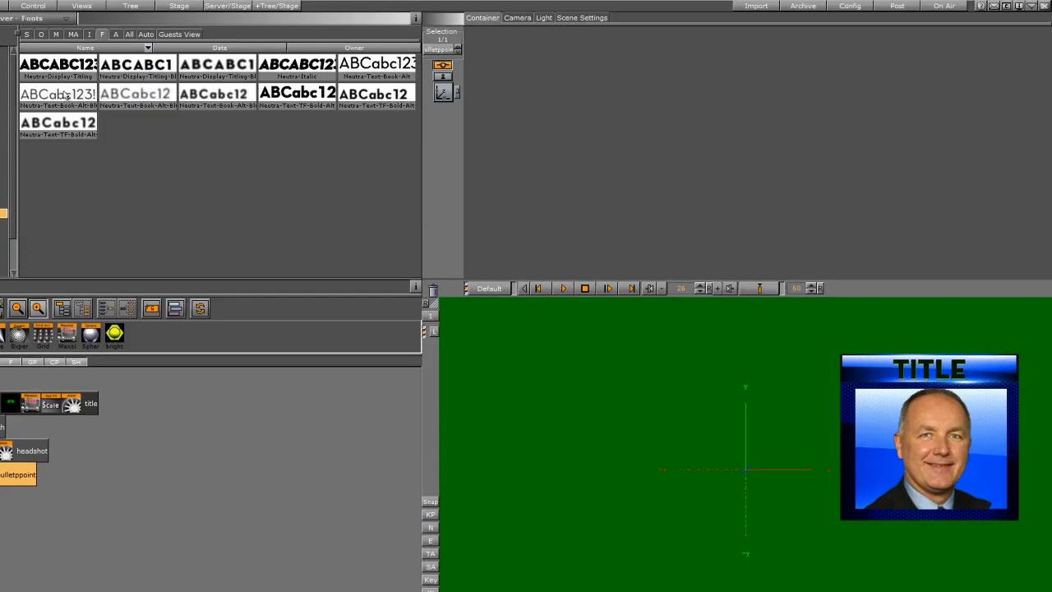
# - Add a Neutra-Text-TF-Bold-Alt text under the bulletppoint container and rename it as bp1
pyautogui.moveTo(280, 97); pyautogui.dragTo(25, 475)
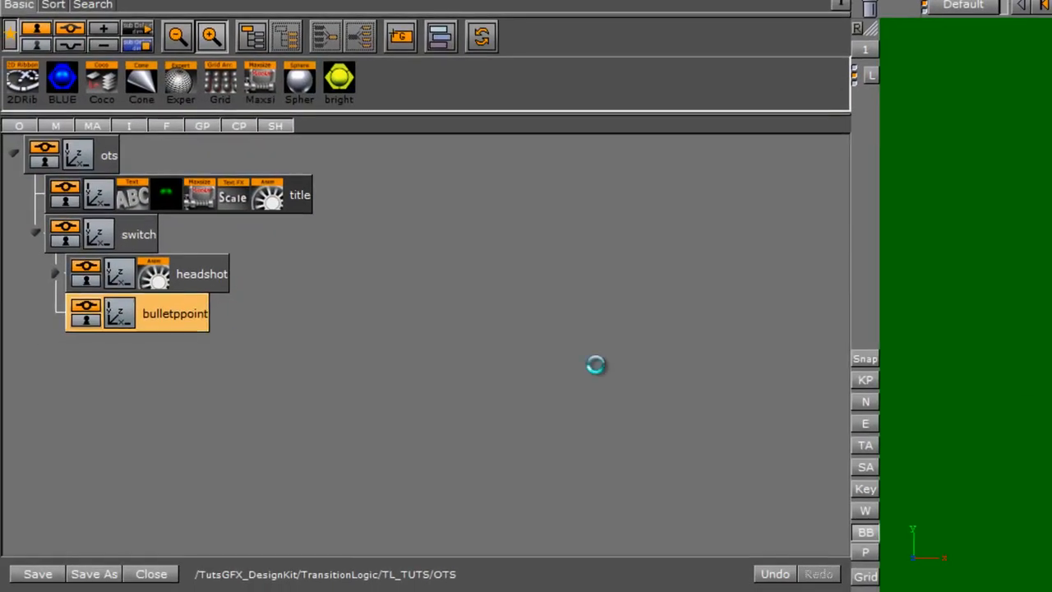
pyautogui.doubleClick(277, 353)
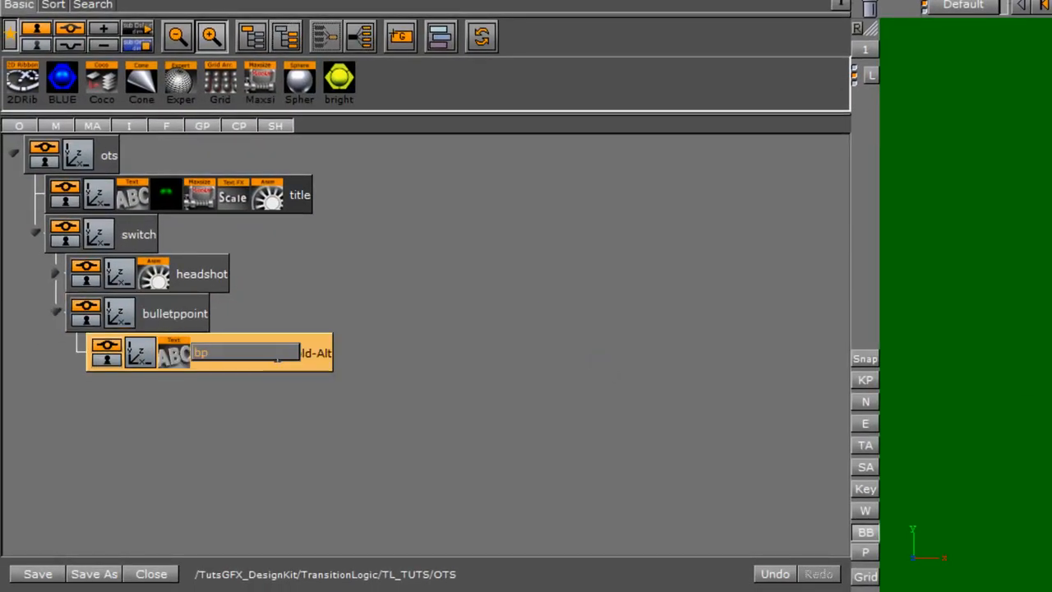
pyautogui.press('Return')
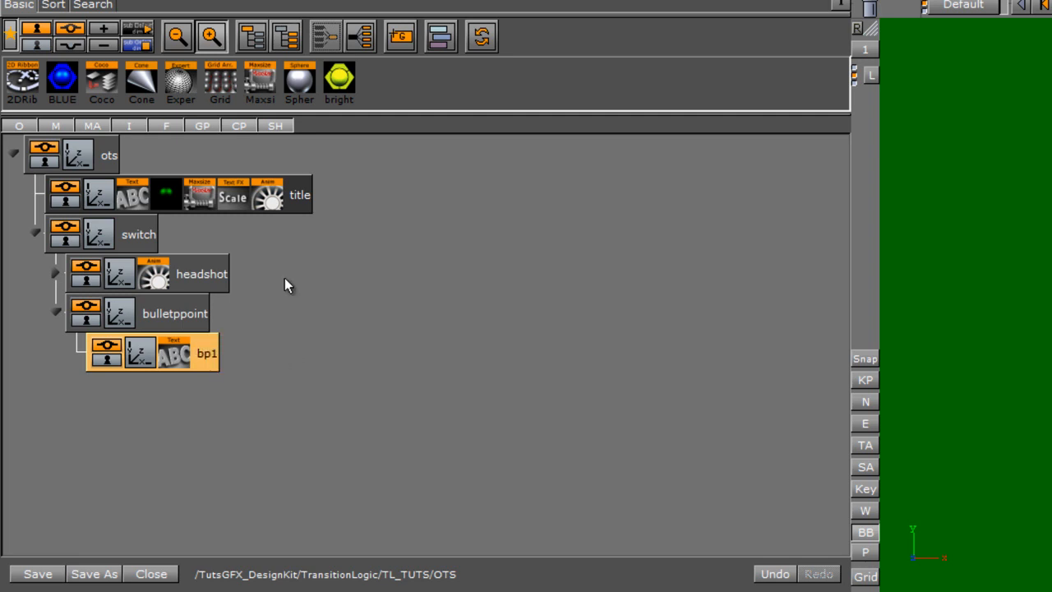
# - Hide the headshot container and change the bp1 text to "Bullet Point 1"
pyautogui.click(83, 271)
pyautogui.click(188, 353)
pyautogui.moveTo(259, 82); pyautogui.dragTo(173, 350)
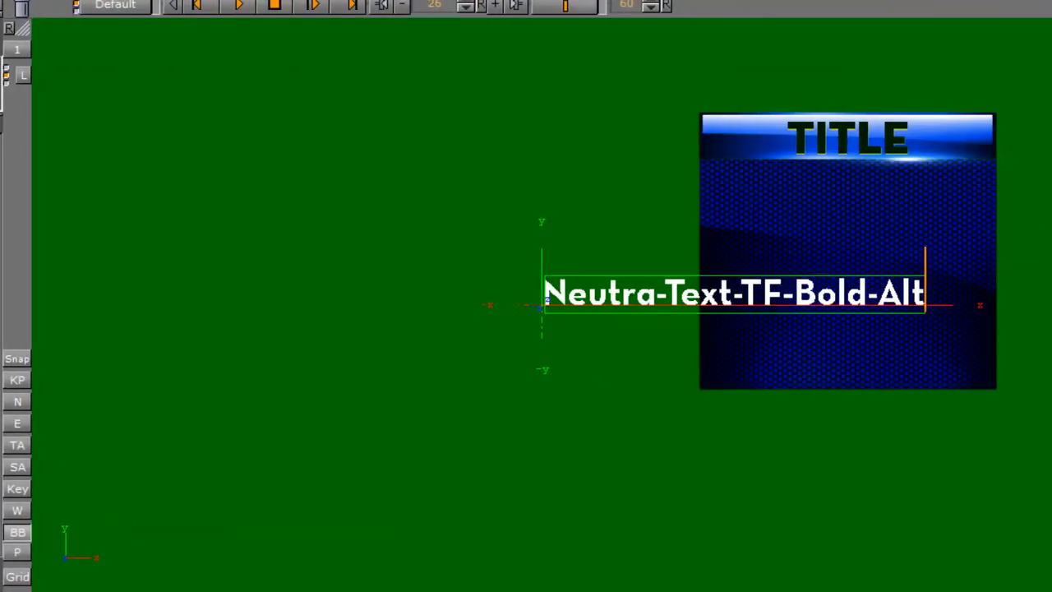
pyautogui.hotkey('shift', 'Home')
pyautogui.write('Bullet Poi')
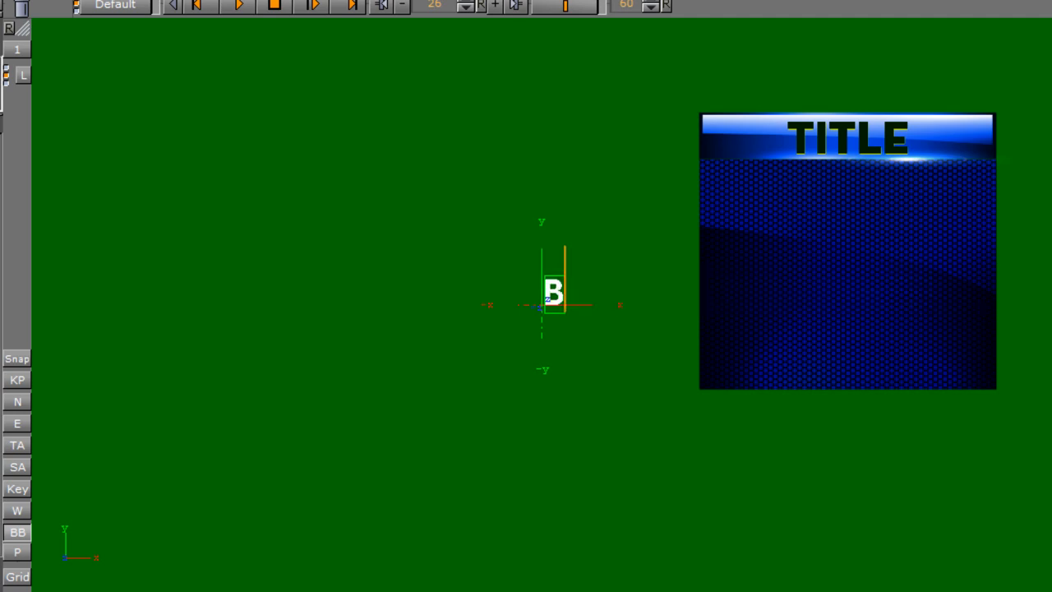
pyautogui.write('nt 1')
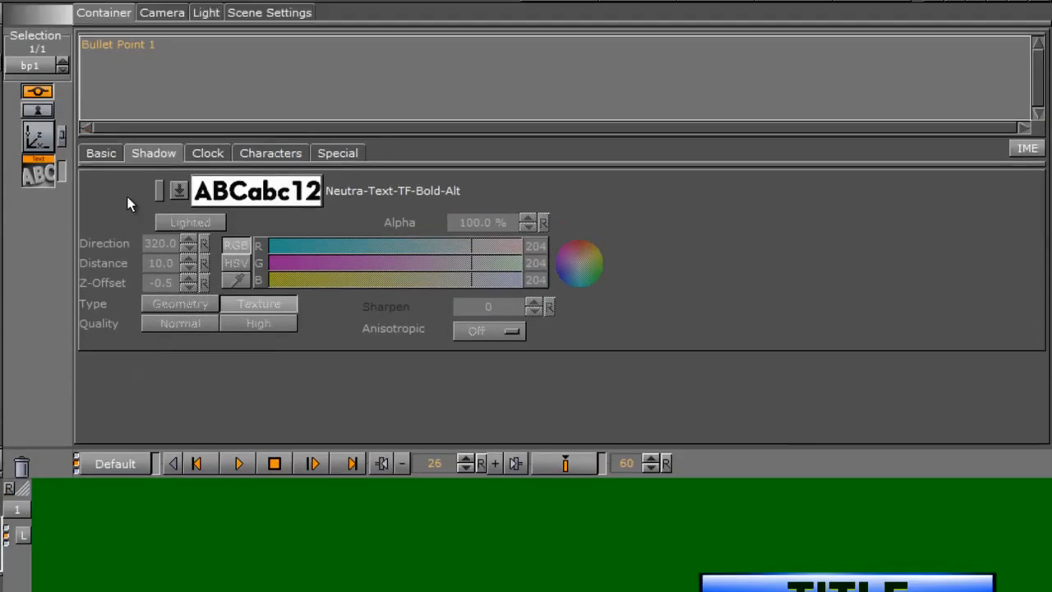
# - Set the bp1 text type to Texture and move the text into the blue panel just below the title
pyautogui.click(101, 169)
pyautogui.click(256, 324)
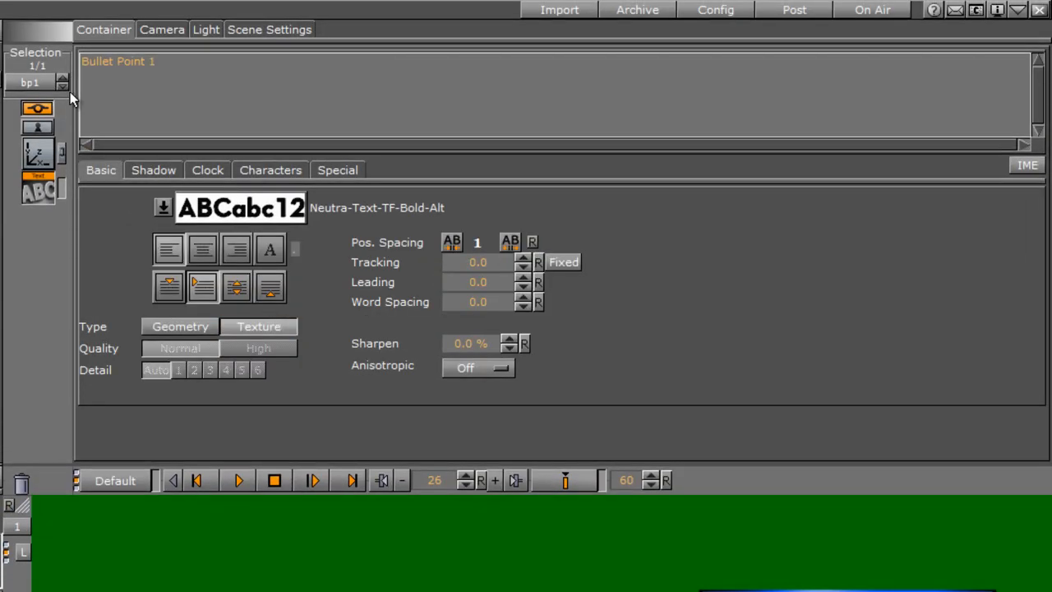
pyautogui.click(43, 156)
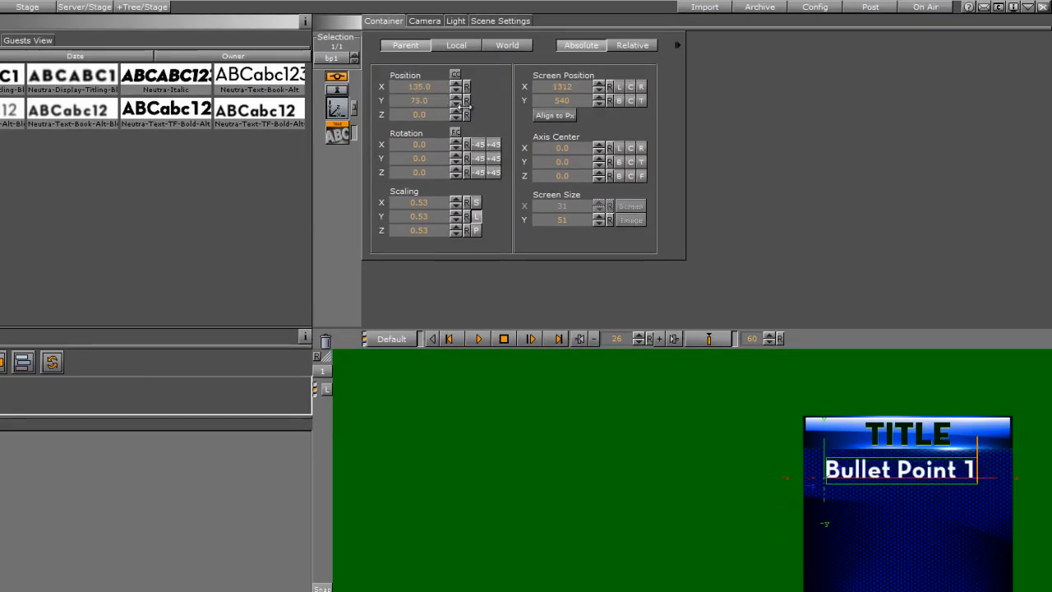
# - Set the bp1 text's Z position to 2.0
pyautogui.moveTo(464, 107); pyautogui.dragTo(465, 106)
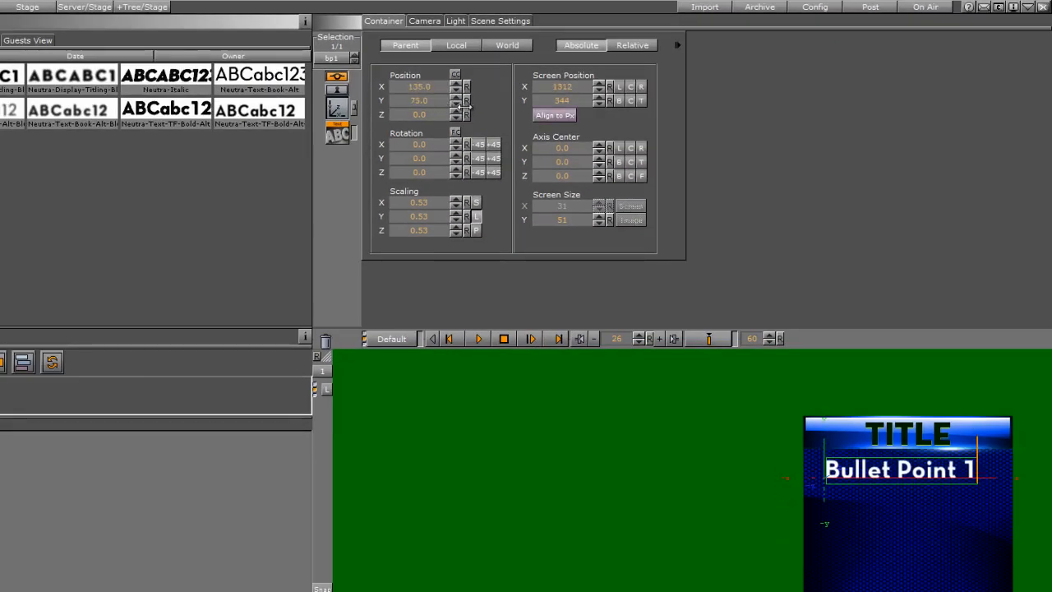
pyautogui.click(457, 85)
pyautogui.click(456, 112)
pyautogui.click(456, 112)
pyautogui.click(457, 112)
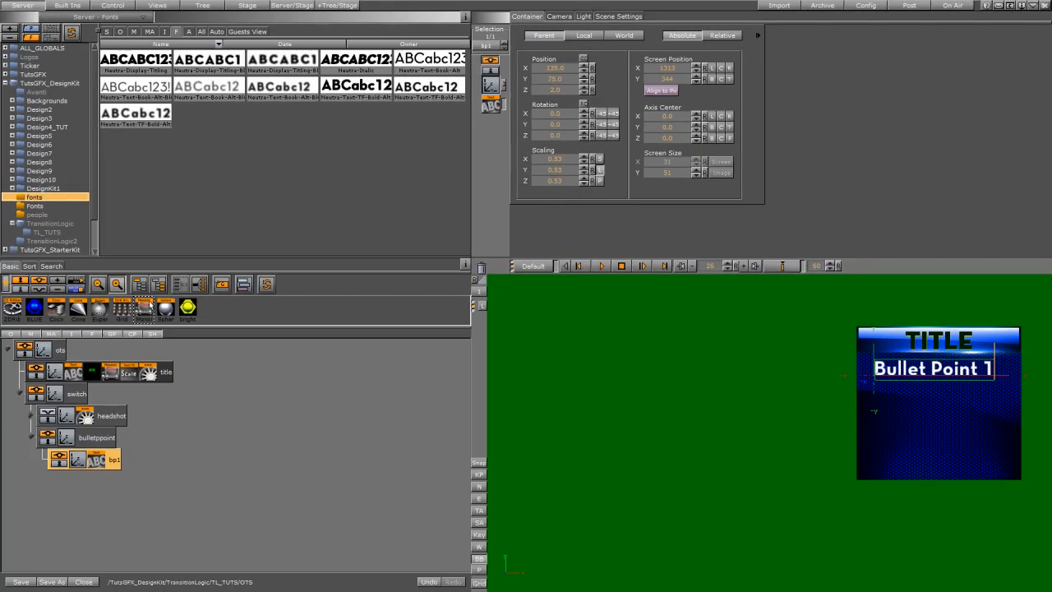
# - Add the Maxsize plugin to bp1 and set its default x-scale and y-scale to 0.53
pyautogui.moveTo(145, 305); pyautogui.dragTo(113, 458)
pyautogui.click(115, 459)
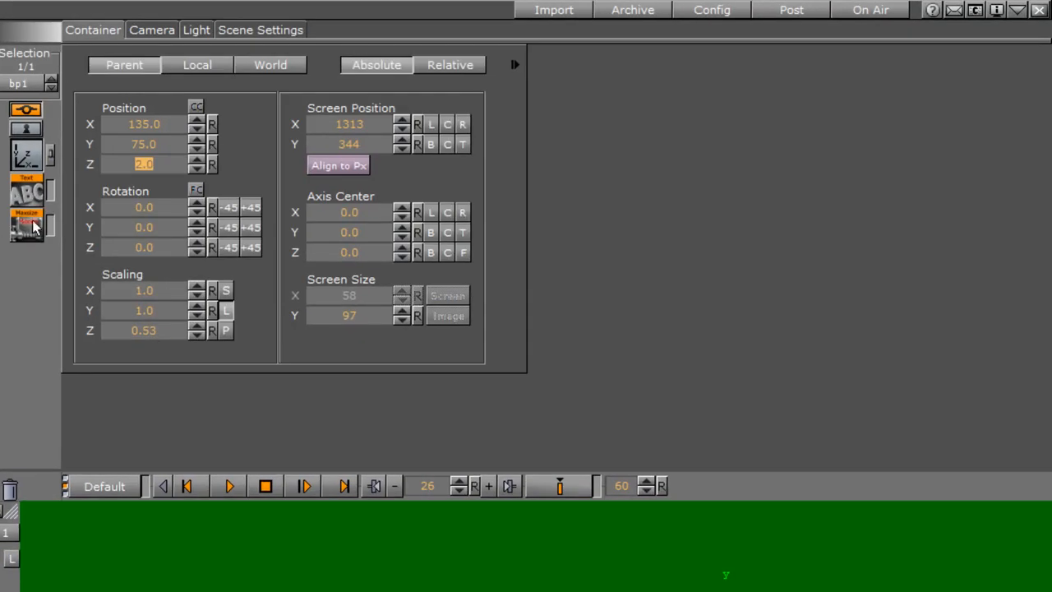
pyautogui.click(31, 236)
pyautogui.click(298, 87)
pyautogui.click(302, 87)
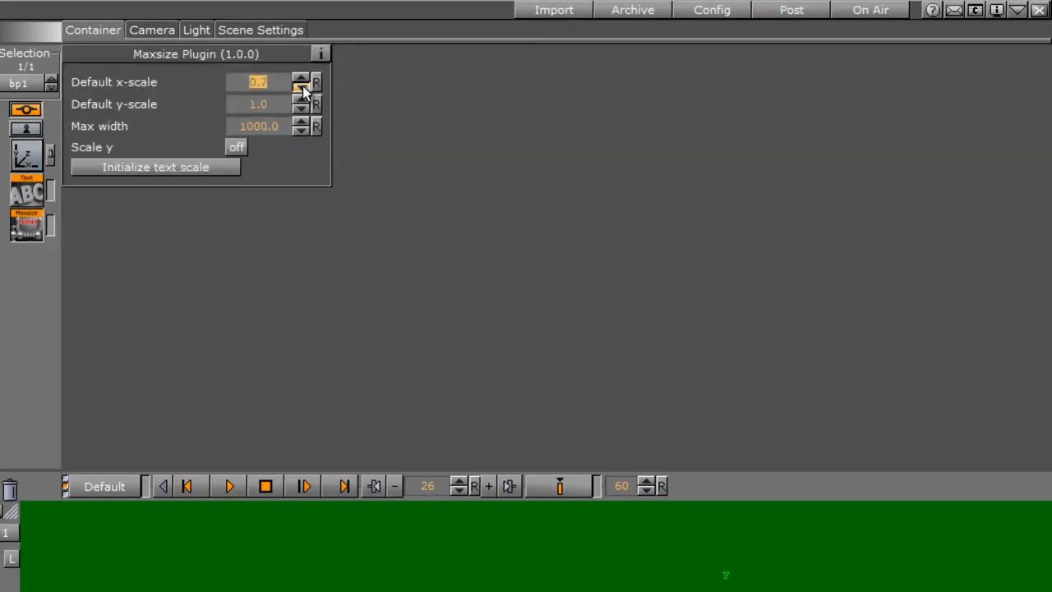
pyautogui.click(303, 110)
pyautogui.click(304, 110)
pyautogui.click(304, 110)
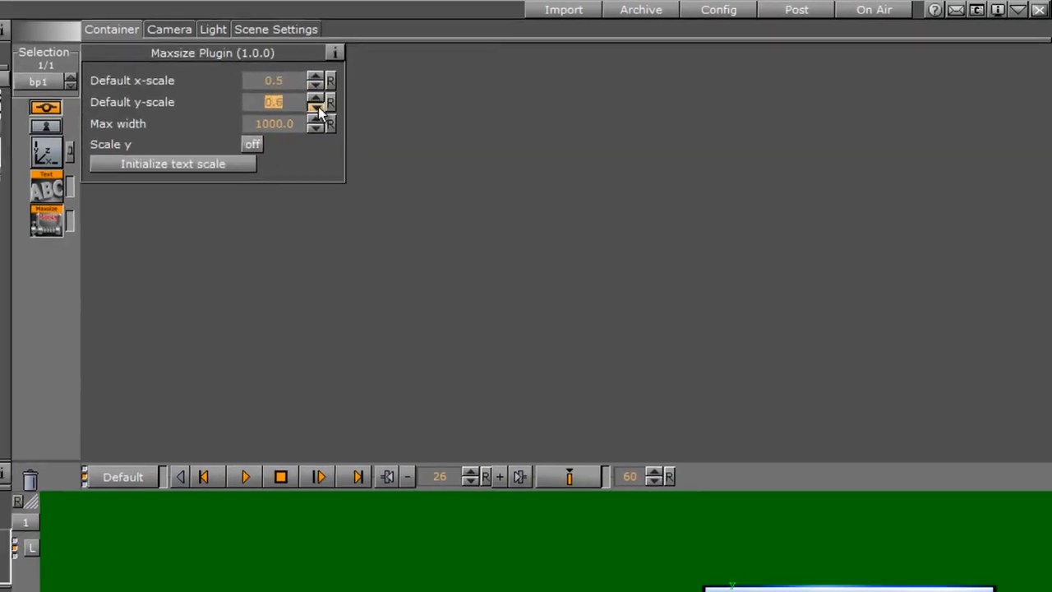
pyautogui.click(304, 109)
pyautogui.click(304, 109)
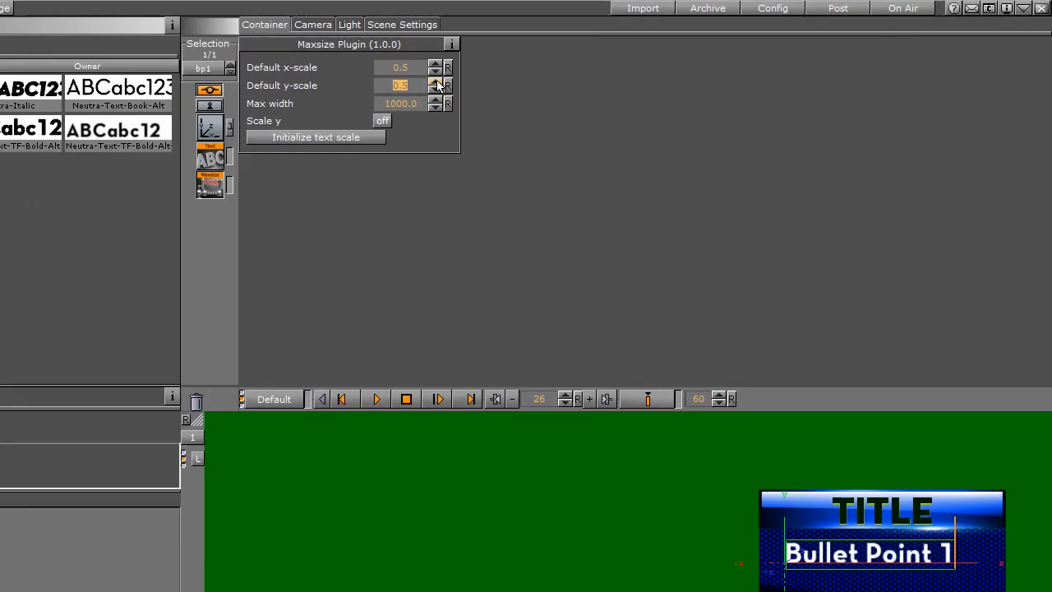
pyautogui.click(436, 82)
pyautogui.click(435, 64)
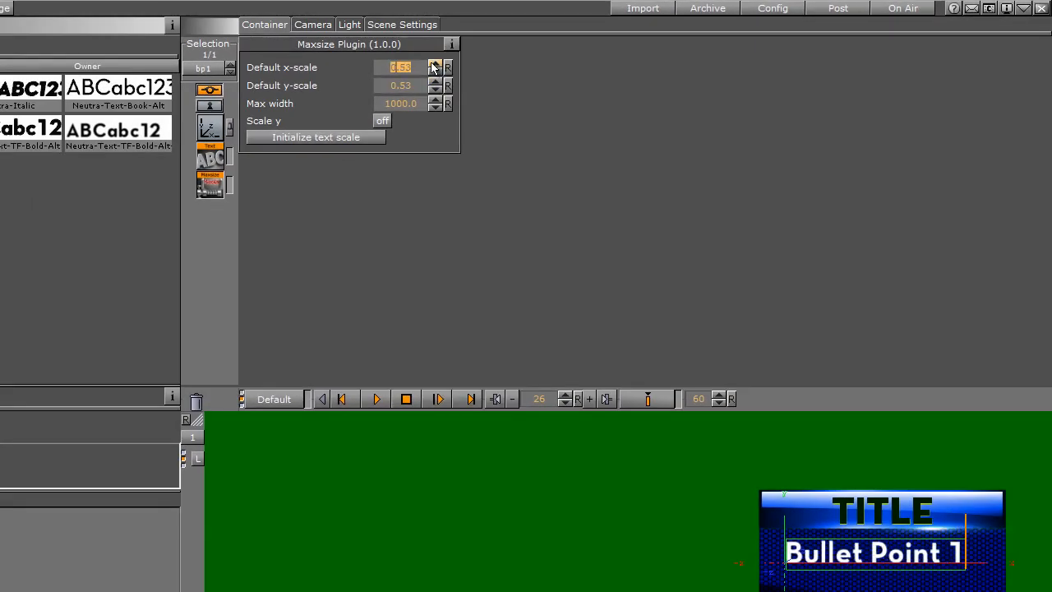
# - Extend the bp1 text with "sfsadfsad" as a width test and set the Maxsize max width to about 351
pyautogui.click(405, 105)
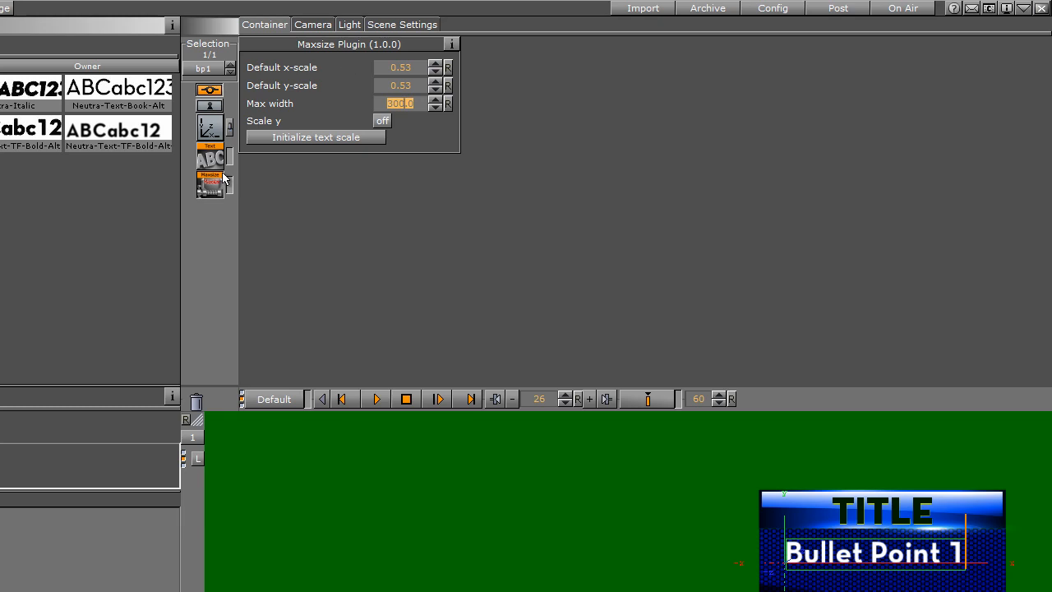
pyautogui.click(205, 156)
pyautogui.write('sfsadfsad')
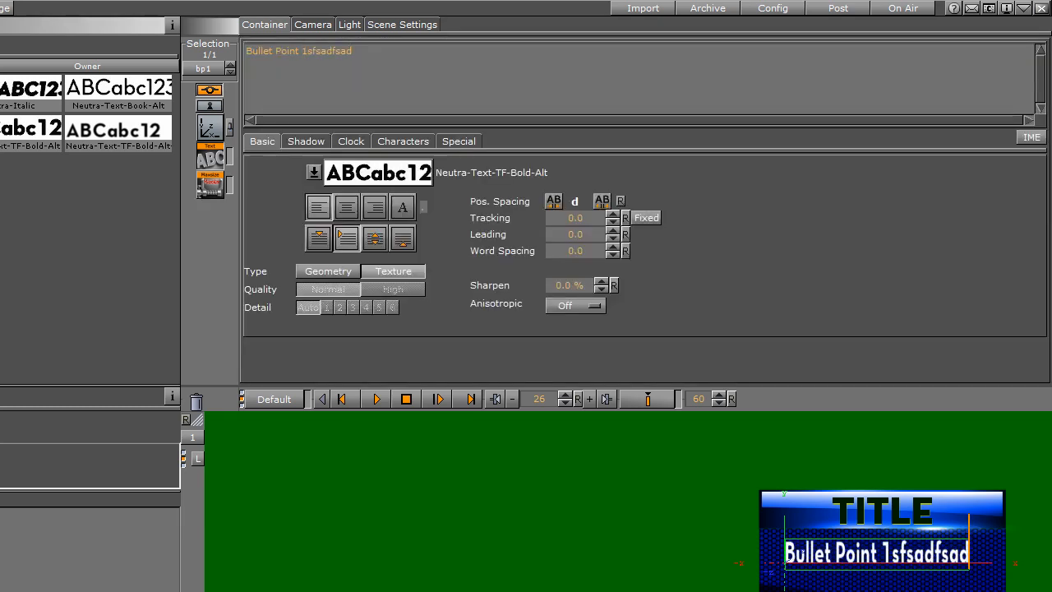
pyautogui.click(209, 184)
pyautogui.click(316, 137)
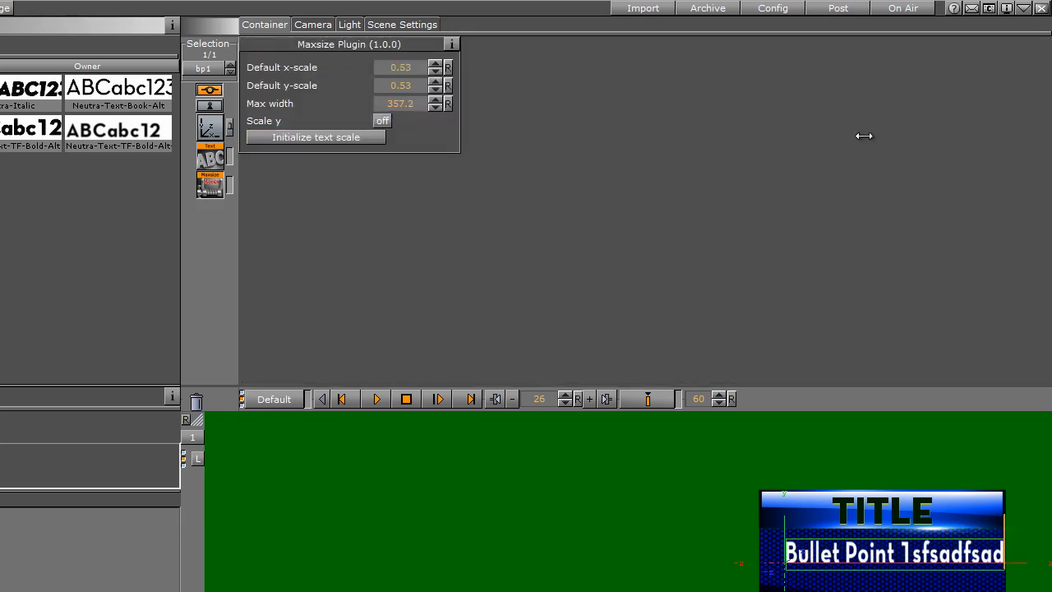
pyautogui.moveTo(863, 135); pyautogui.dragTo(504, 121)
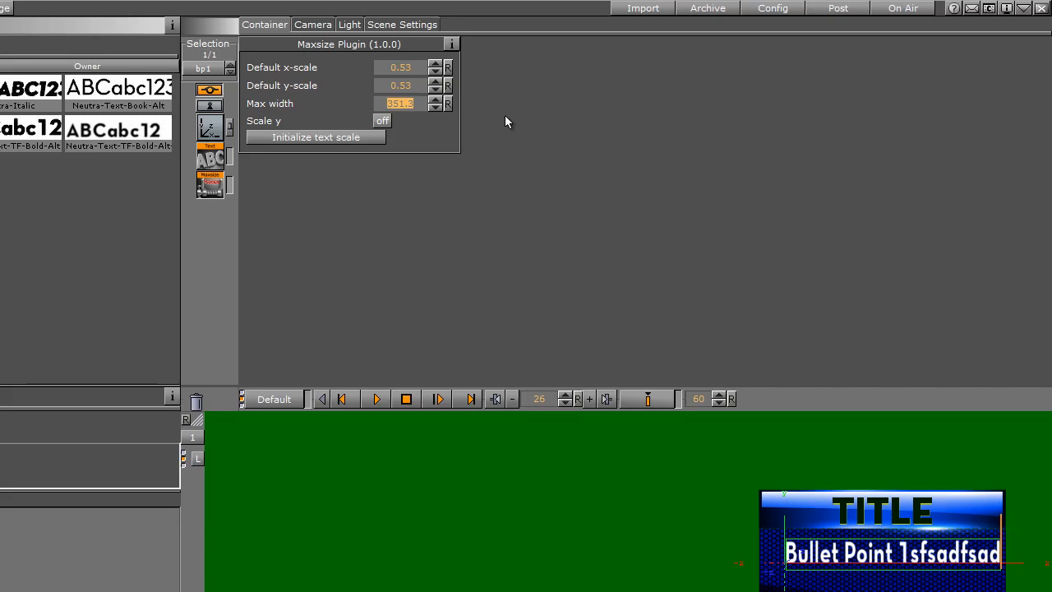
# - Adjust bp1's X position and Maxsize max width so the long text fits the blue panel, and restore the text to "Bullet Point 1"
pyautogui.click(215, 120)
pyautogui.moveTo(312, 101); pyautogui.dragTo(304, 101)
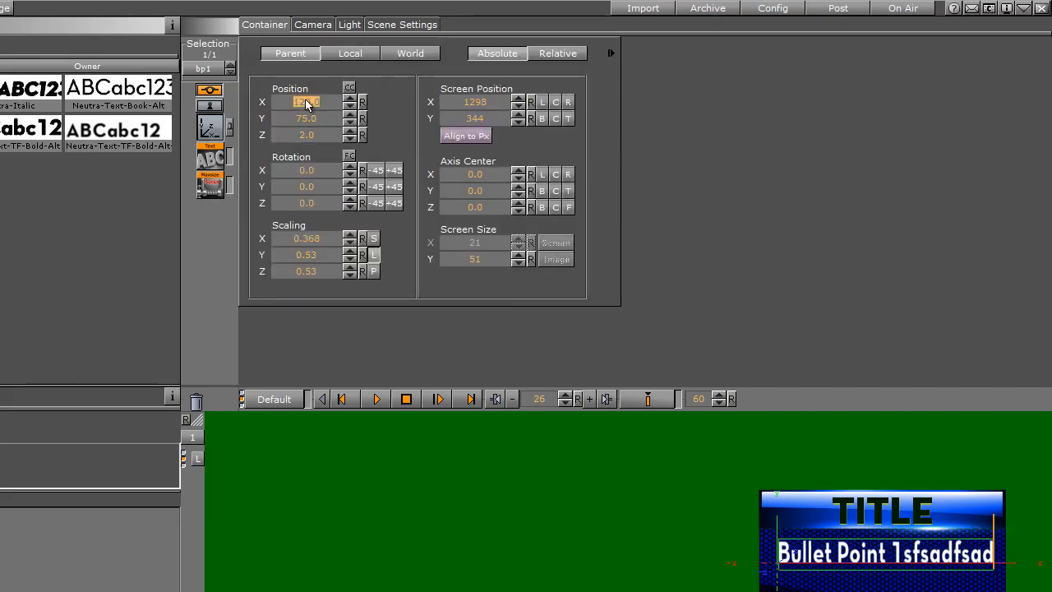
pyautogui.click(210, 186)
pyautogui.moveTo(392, 107); pyautogui.dragTo(414, 106)
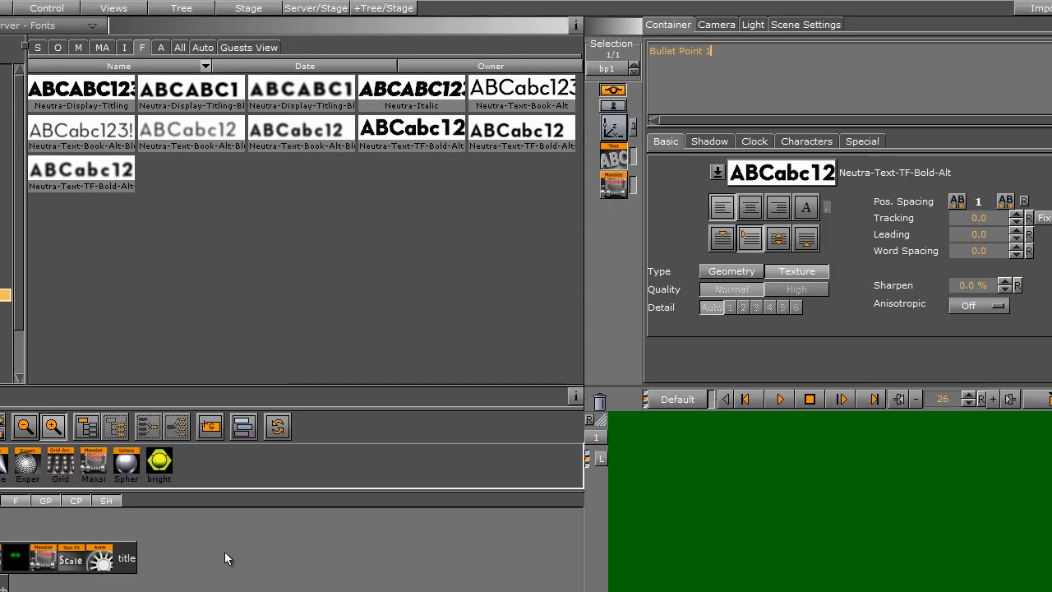
# - Add a Rectangle geometry as a child of the bp1 container
pyautogui.click(5, 7)
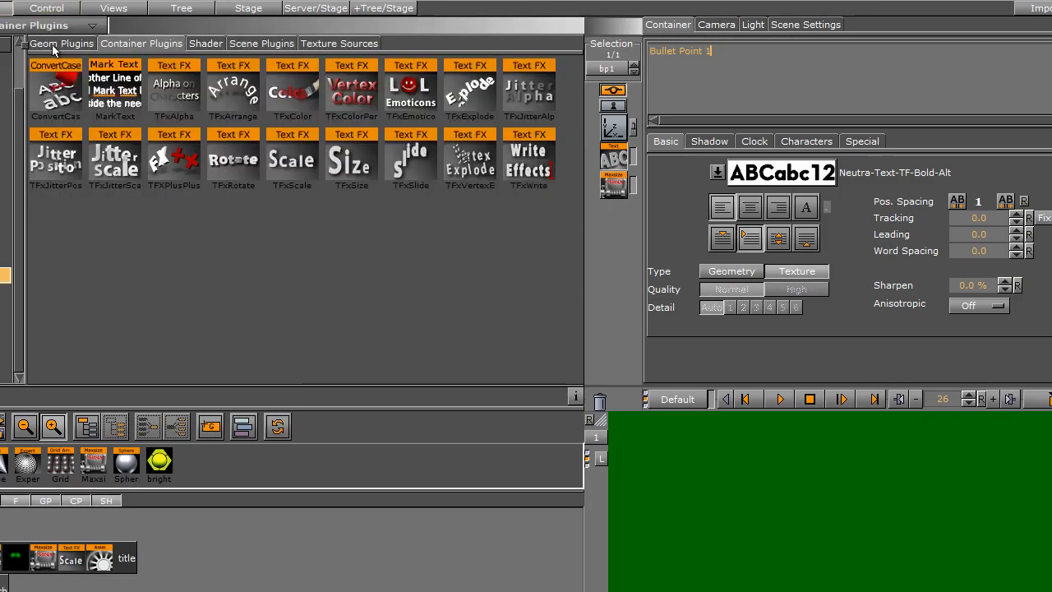
pyautogui.click(53, 44)
pyautogui.moveTo(528, 229); pyautogui.dragTo(106, 522)
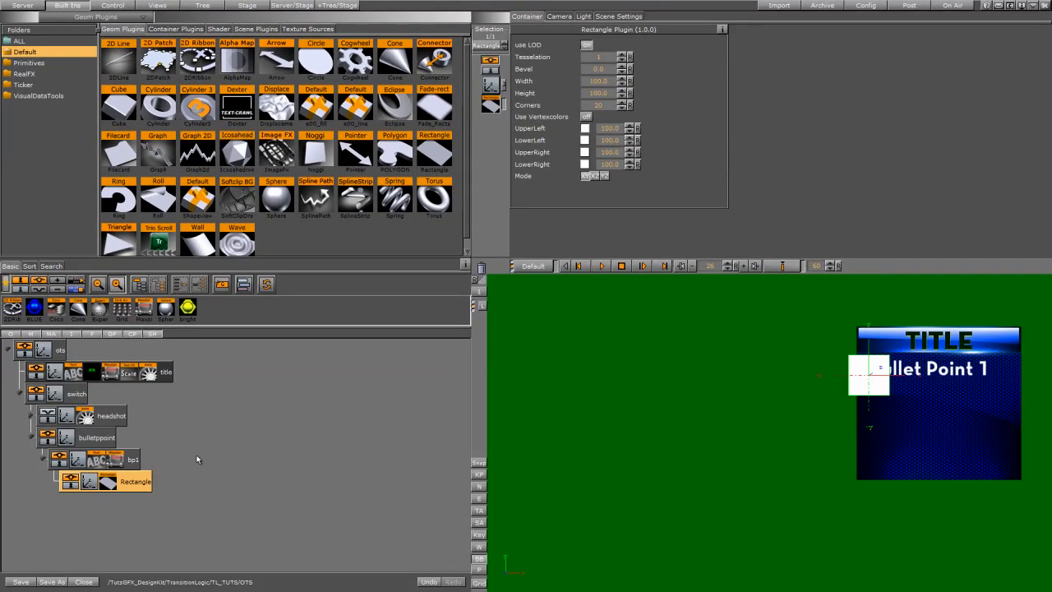
# - Scale the Rectangle to 0.11 and position it at X -13, Y 14, Z 2.0 as a bullet before the bp1 text
pyautogui.click(91, 480)
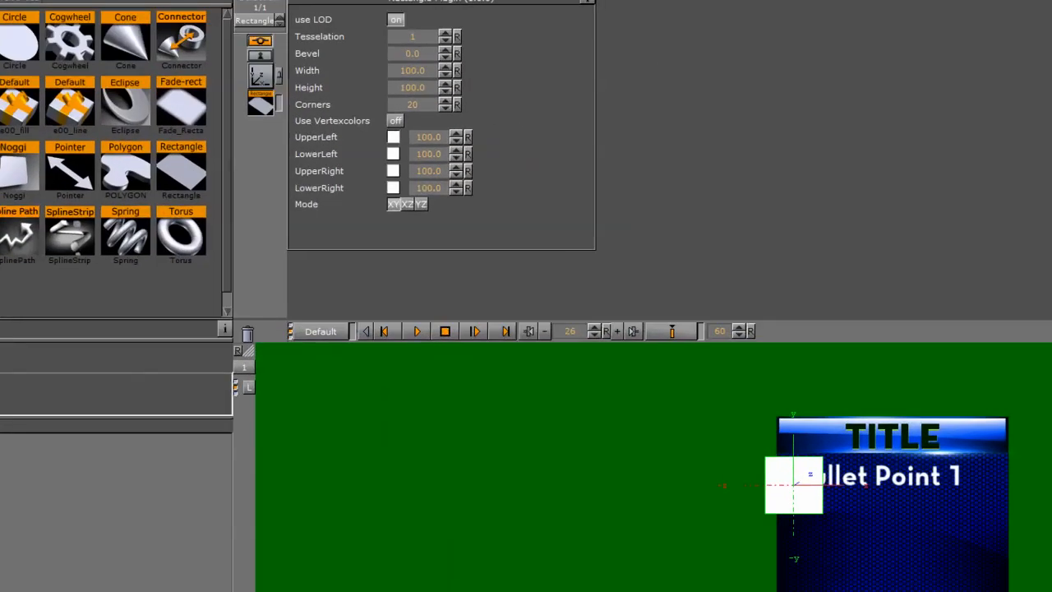
pyautogui.moveTo(315, 188); pyautogui.dragTo(238, 206)
pyautogui.moveTo(304, 72); pyautogui.dragTo(309, 48)
pyautogui.click(352, 79)
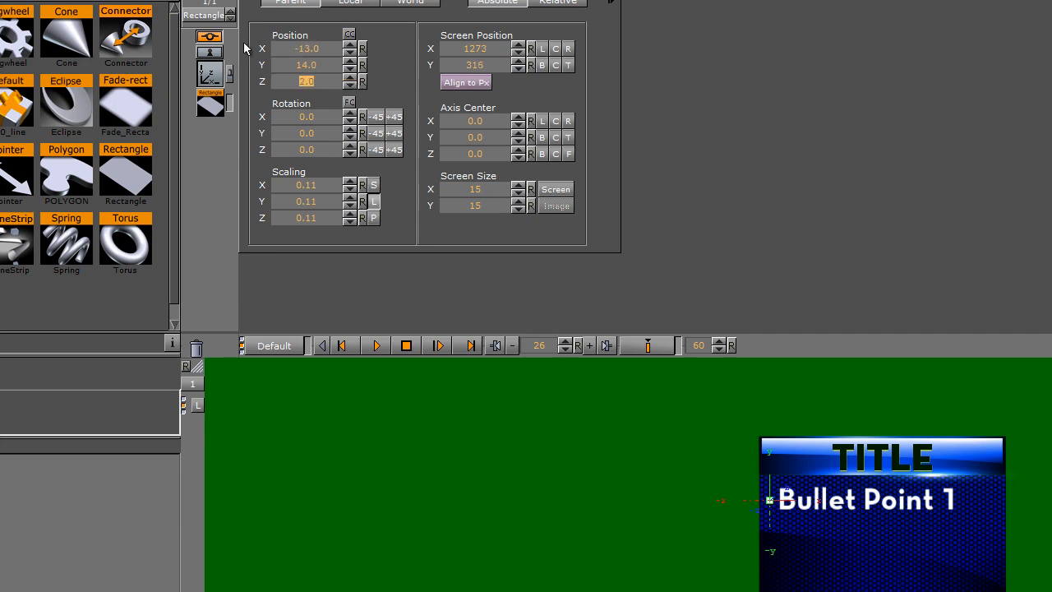
# - Turn on vertex colors for the Rectangle and apply cyan (R 0, G 255, B 255) to all four corners
pyautogui.click(210, 103)
pyautogui.click(353, 121)
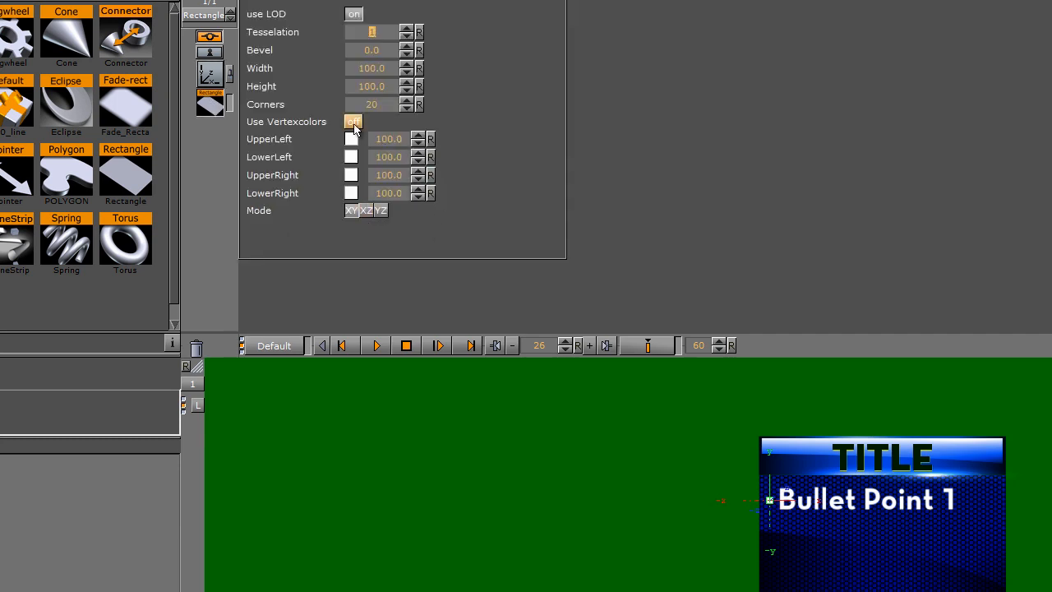
pyautogui.click(351, 138)
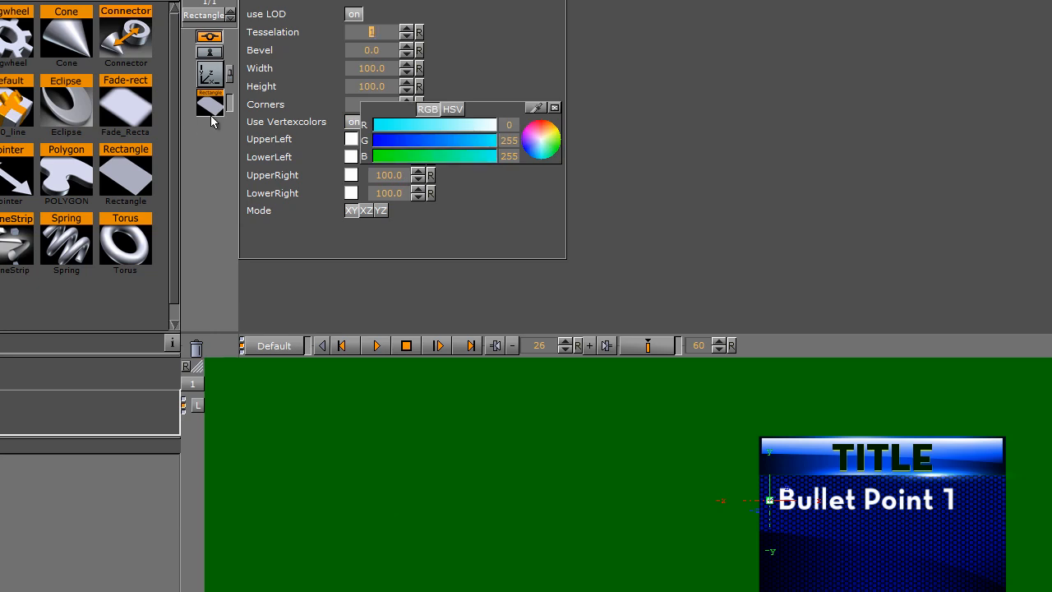
pyautogui.moveTo(352, 136); pyautogui.dragTo(351, 193)
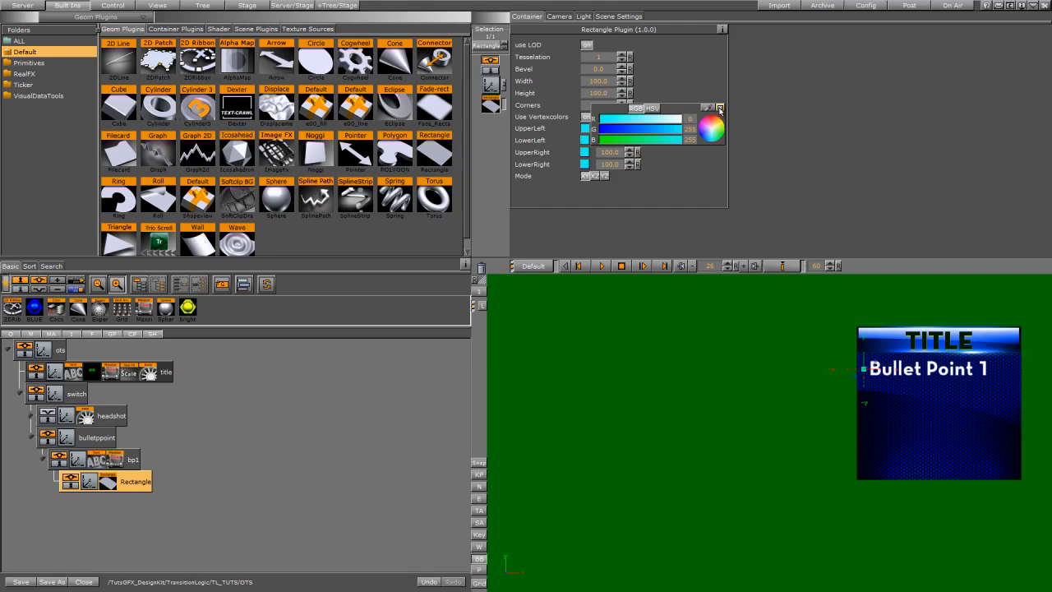
pyautogui.click(720, 109)
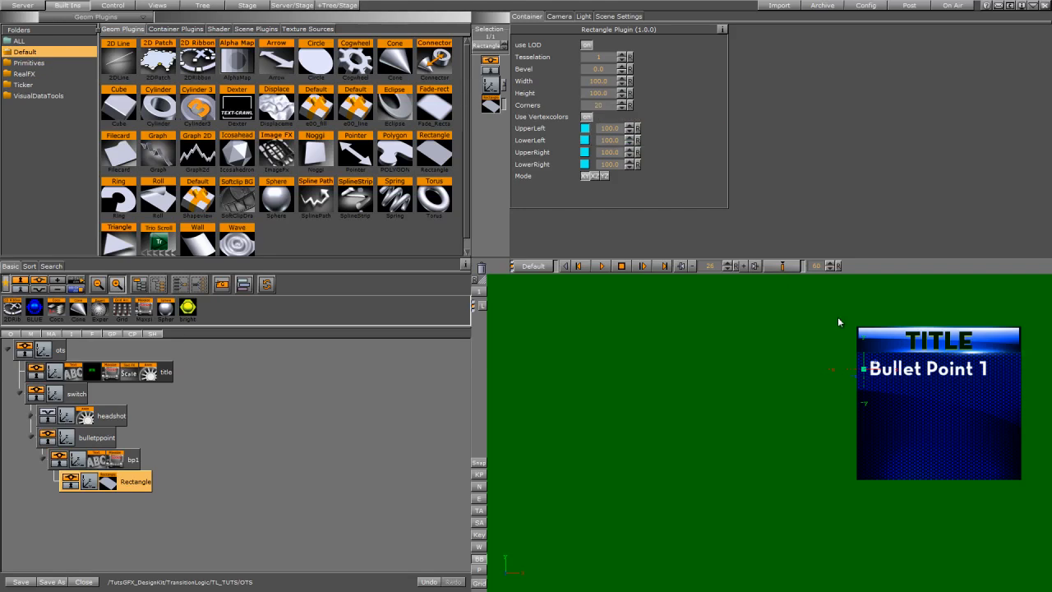
# - Add a shadow to the bp1 text and darken the shadow color
pyautogui.click(41, 454)
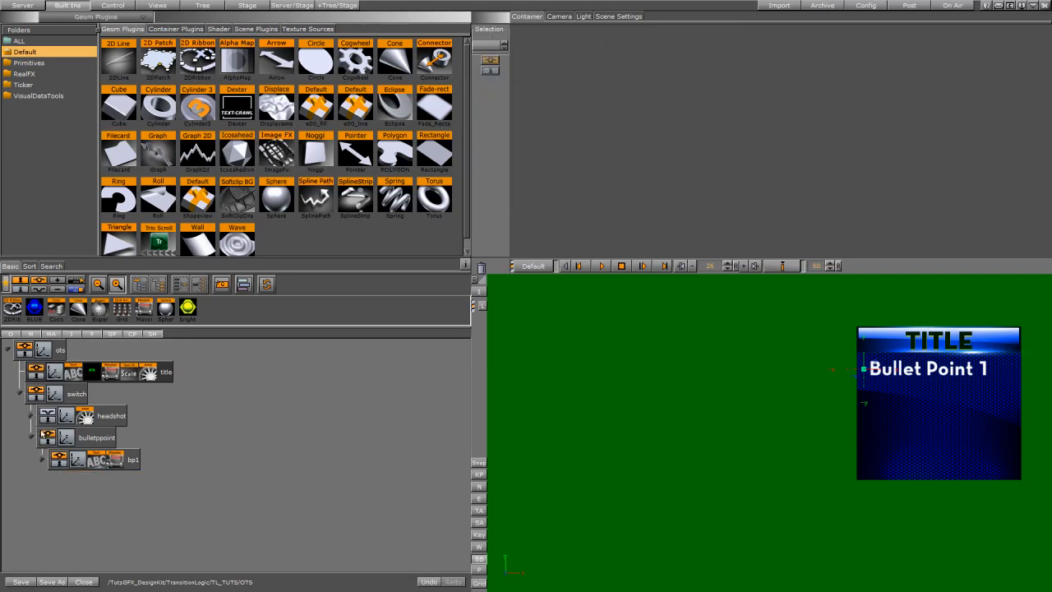
pyautogui.click(125, 456)
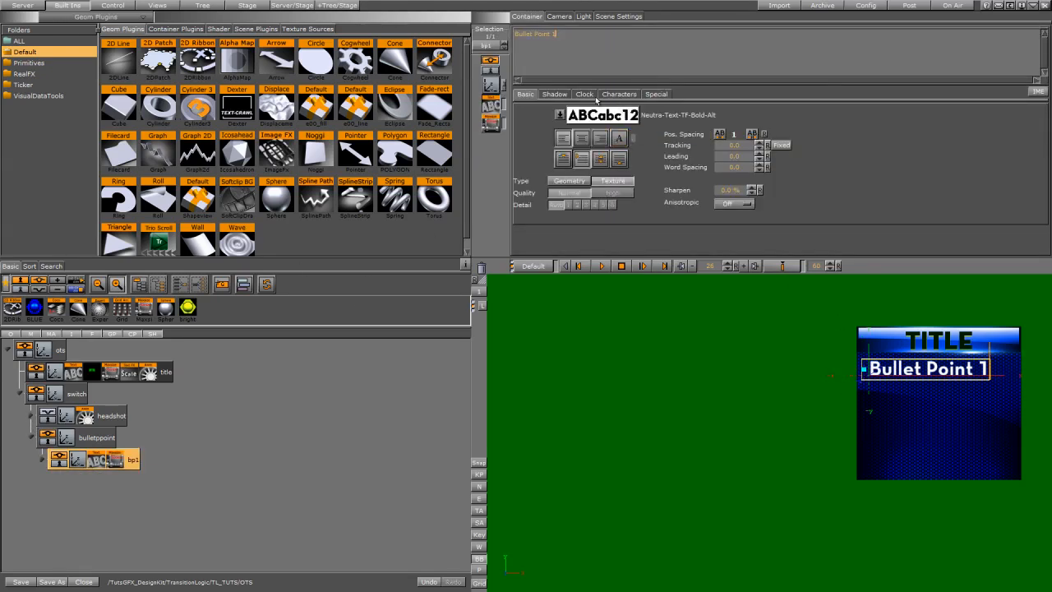
pyautogui.click(555, 95)
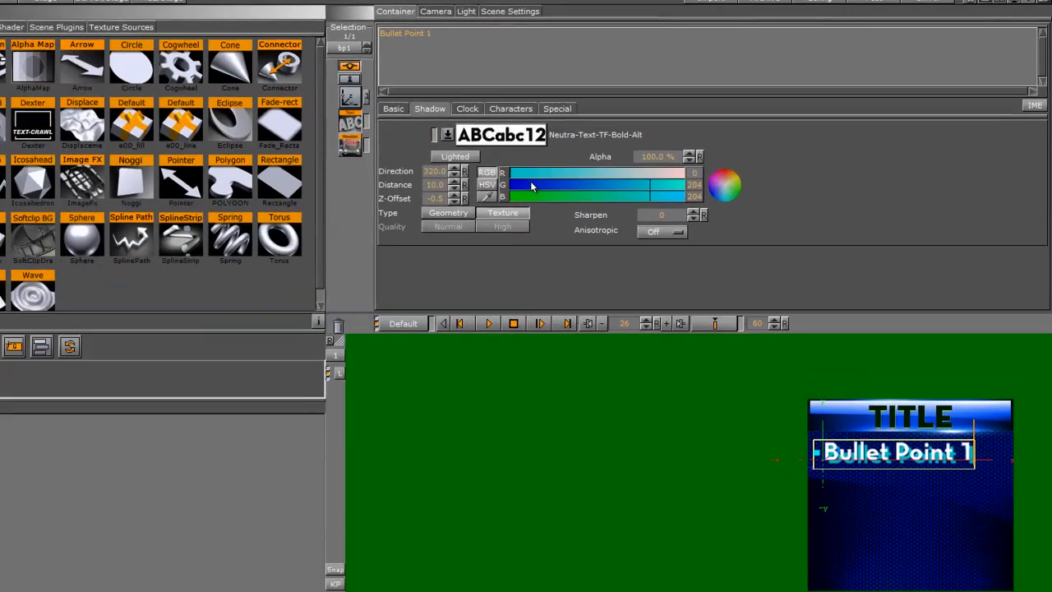
pyautogui.moveTo(531, 184); pyautogui.dragTo(320, 207)
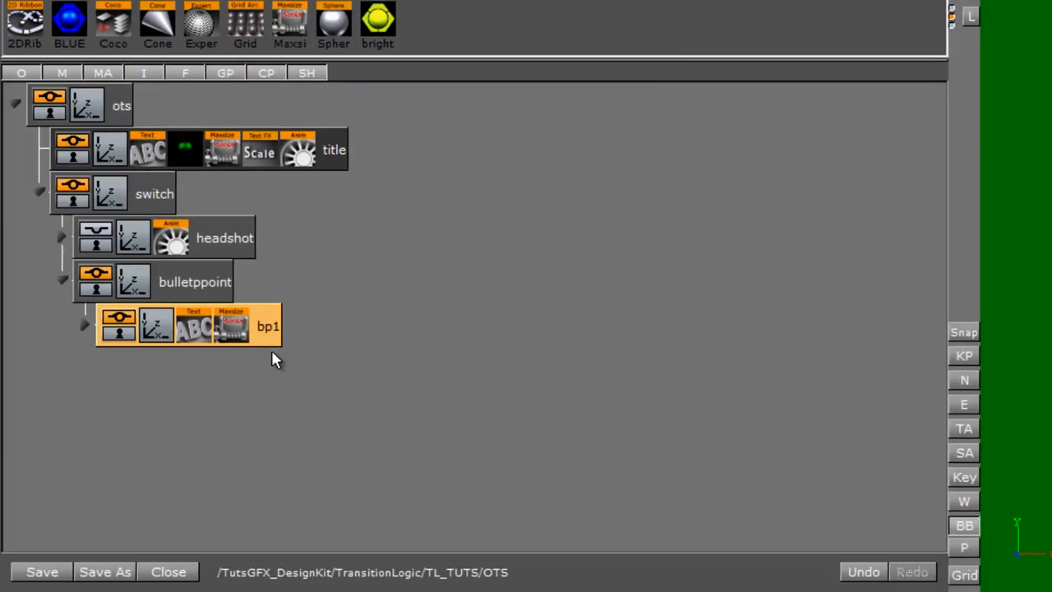
# - Duplicate the bp1 container so that five copies sit under bulletppoint
pyautogui.keyDown('ctrl'); pyautogui.moveTo(270, 330); pyautogui.dragTo(153, 380); pyautogui.keyUp('ctrl')
pyautogui.click(270, 380)
pyautogui.keyDown('ctrl'); pyautogui.moveTo(270, 380); pyautogui.dragTo(178, 421); pyautogui.keyUp('ctrl')
pyautogui.keyDown('ctrl'); pyautogui.click(179, 421); pyautogui.keyUp('ctrl')
# - Arrange the bulletppoint children with a Grid plugin of 5 rows and 1 column, and move the list into the blue panel below the title
pyautogui.moveTo(247, 20); pyautogui.dragTo(181, 280)
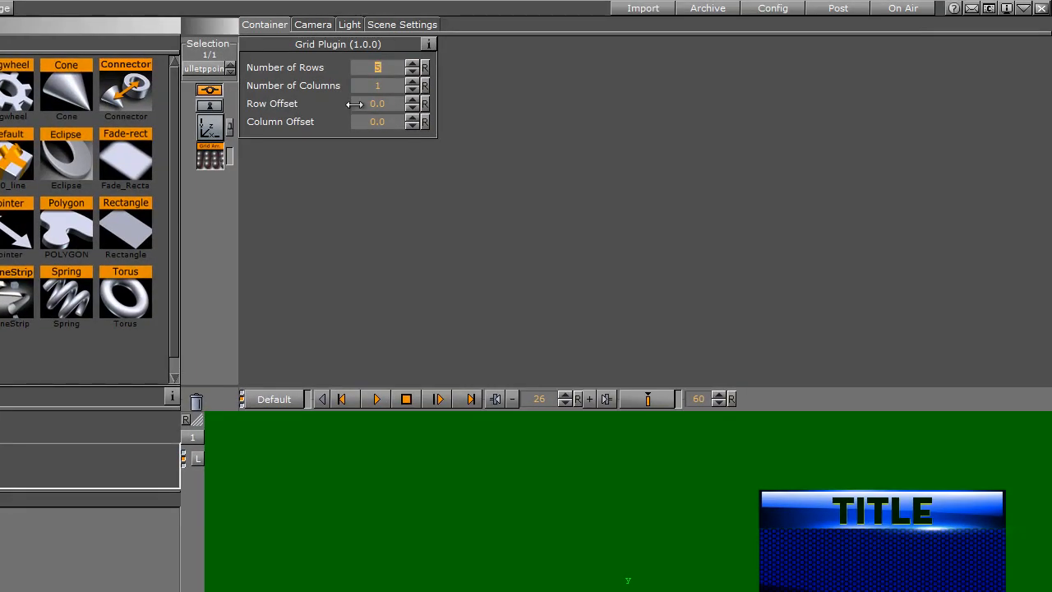
pyautogui.moveTo(549, 97); pyautogui.dragTo(572, 98)
pyautogui.click(210, 127)
pyautogui.moveTo(299, 106); pyautogui.dragTo(412, 115)
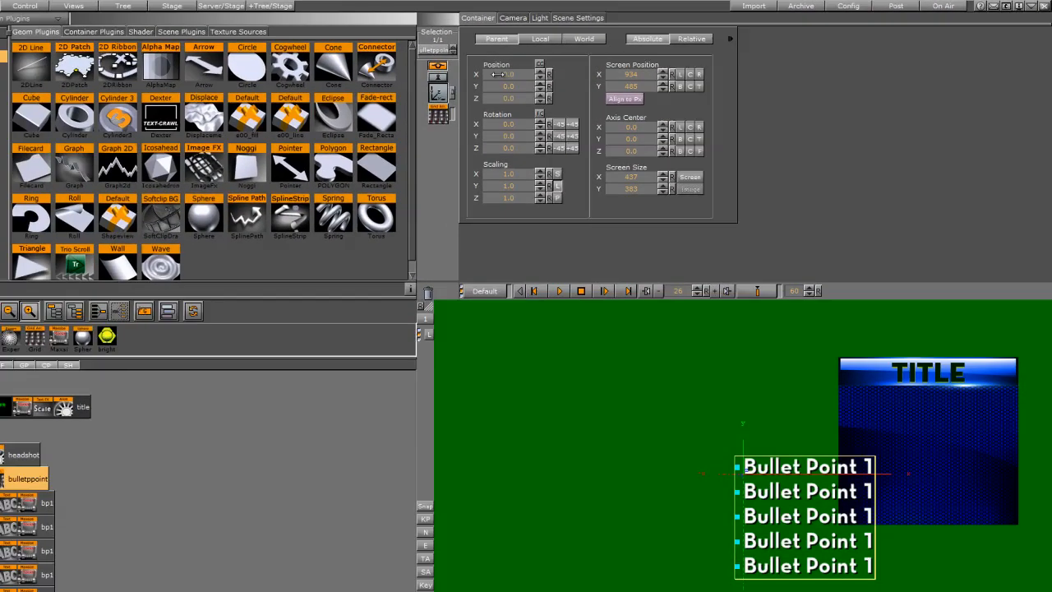
pyautogui.moveTo(591, 82); pyautogui.dragTo(593, 82)
pyautogui.moveTo(512, 85); pyautogui.dragTo(586, 86)
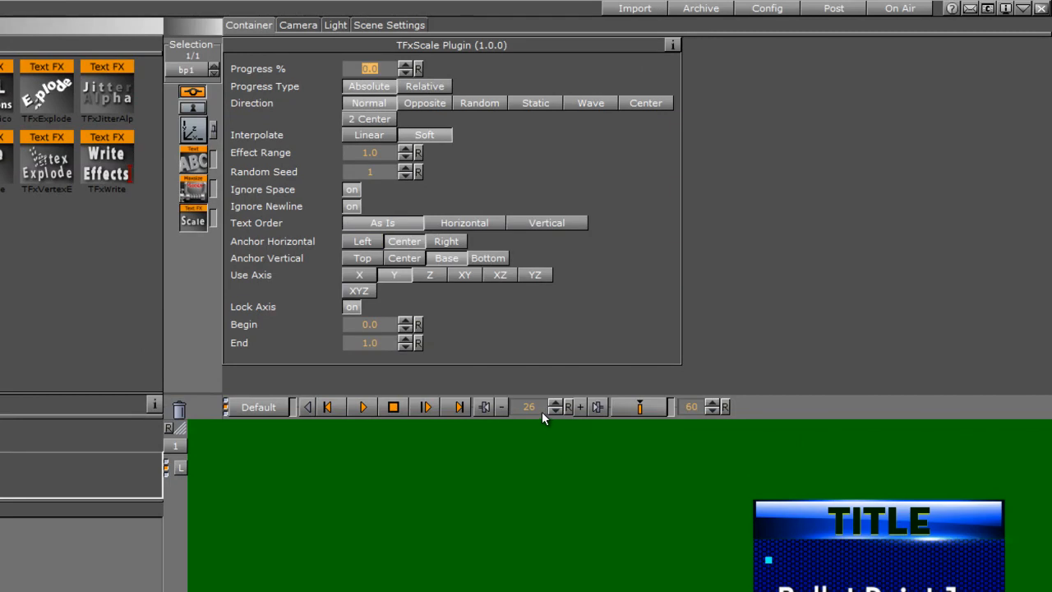
# - Keyframe the TFxScale progress of the first bp1 text from 0 to 100 %
pyautogui.moveTo(539, 410); pyautogui.dragTo(505, 409)
pyautogui.click(623, 413)
pyautogui.write('100')
pyautogui.press('Return')
pyautogui.click(638, 404)
# - Retime the first bp1's TFxScale progress animation in the stage to end at 1.0 second
pyautogui.click(298, 7)
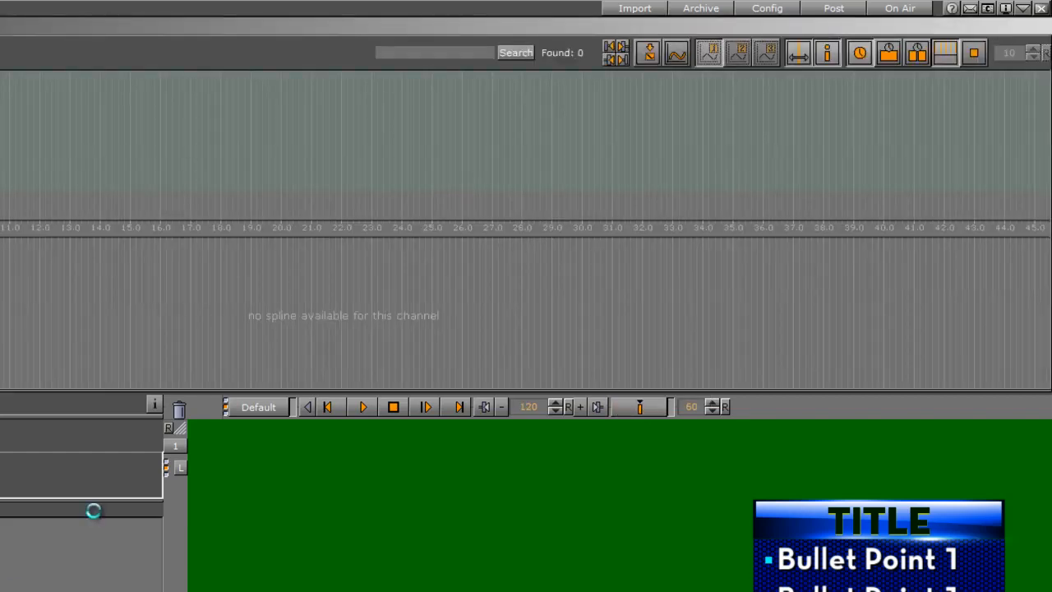
pyautogui.moveTo(299, 194); pyautogui.dragTo(194, 192)
pyautogui.click(916, 405)
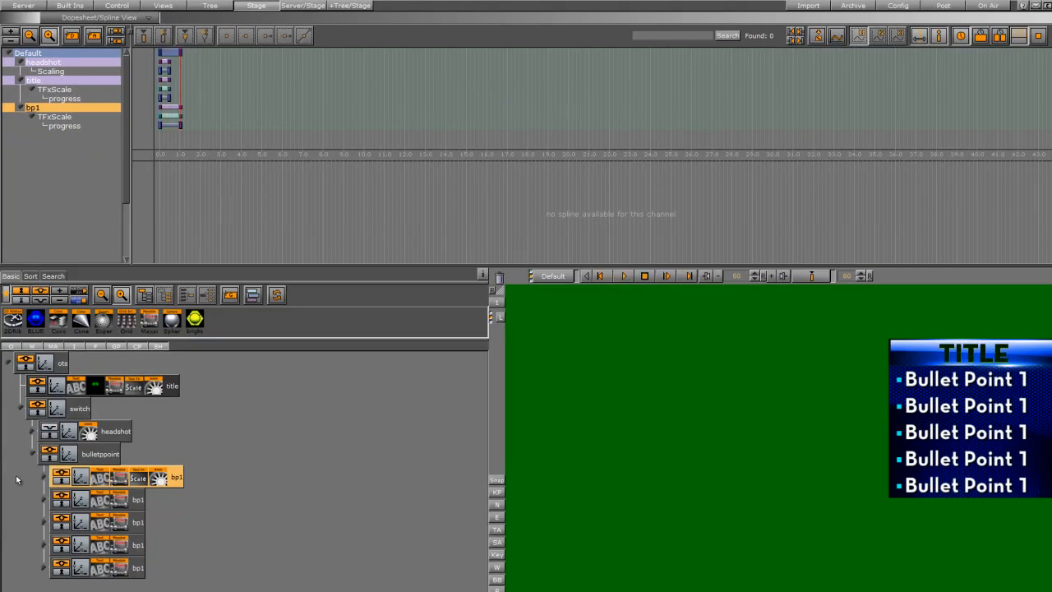
# - Animate the scaling of the Rectangle under the first bp1 from 0 to 0.11 and play the animation
pyautogui.click(44, 476)
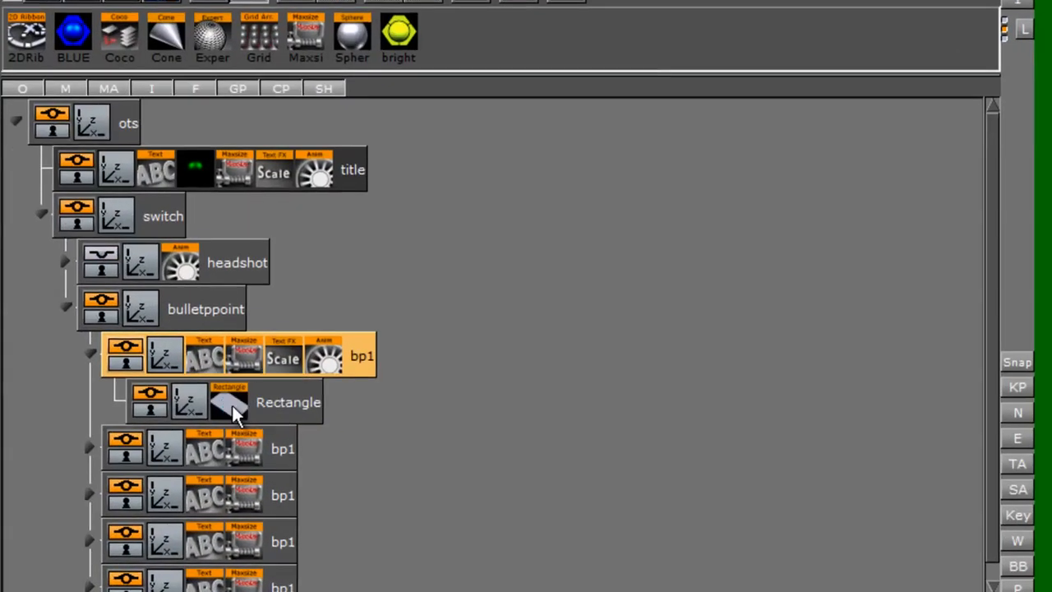
pyautogui.click(104, 502)
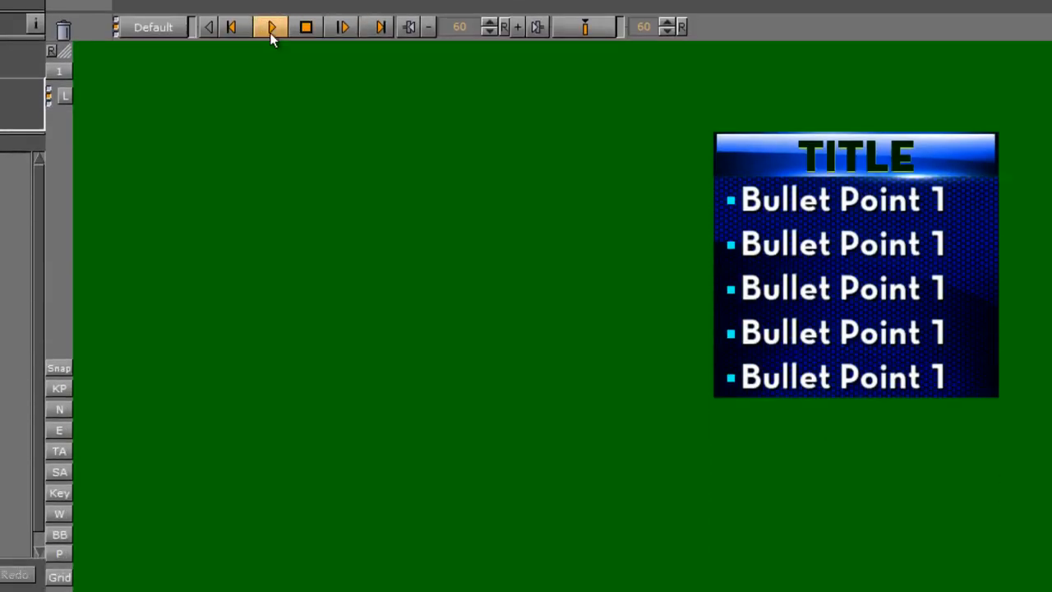
pyautogui.click(272, 30)
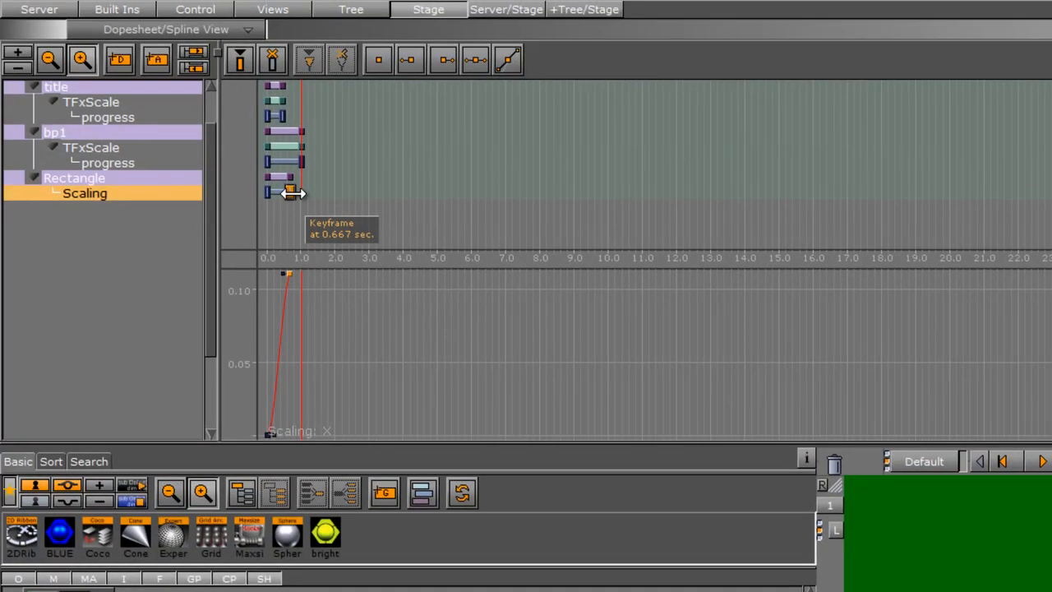
# - Adjust the timing of the bp1 TFxScale progress keyframes relative to the Rectangle's scaling animation
pyautogui.click(298, 161)
pyautogui.moveTo(278, 161); pyautogui.dragTo(285, 161)
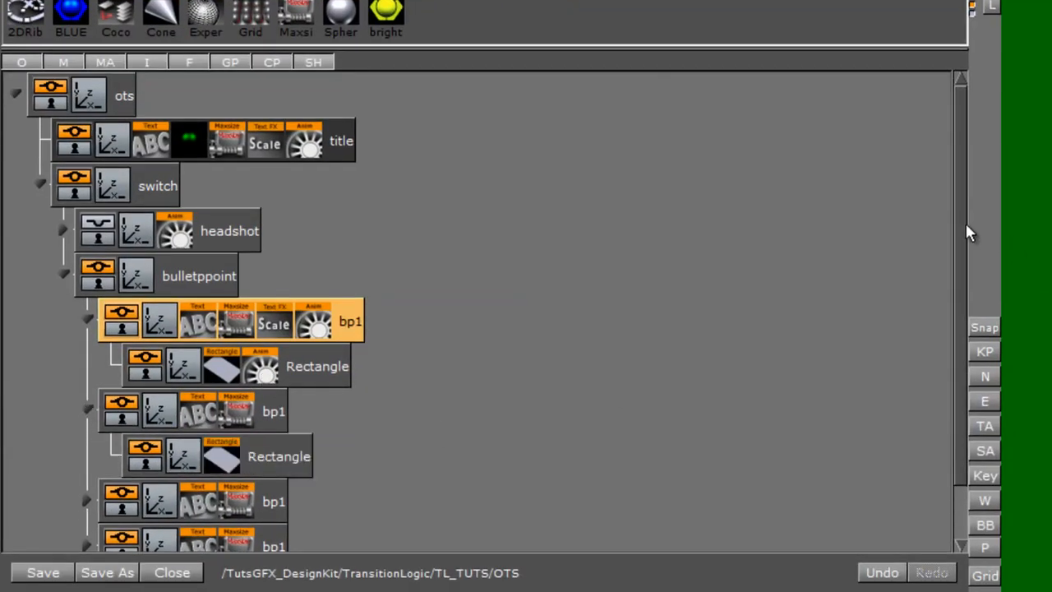
# - Copy the TFxScale effect and animation from the first bp1 to the second, and the Rectangle animation to the second bp1's Rectangle
pyautogui.scroll(-1, 963, 234)
pyautogui.moveTo(276, 263); pyautogui.dragTo(246, 353)
pyautogui.moveTo(261, 308); pyautogui.dragTo(277, 392)
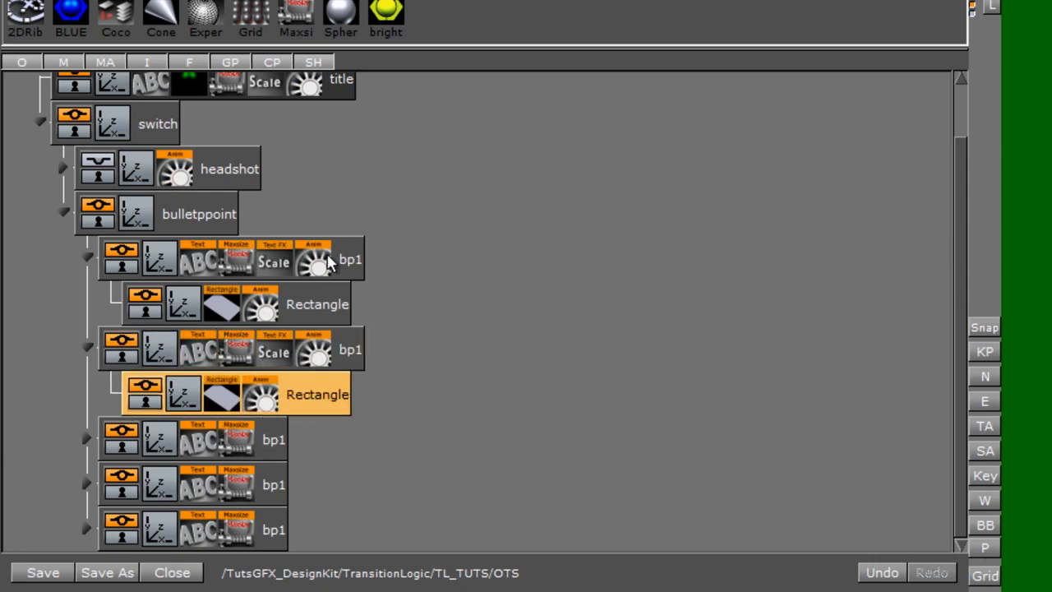
# - Copy the TFxScale effect and animation to the third, fourth and fifth bp1, and the Rectangle animation to the third bp1's Rectangle
pyautogui.click(88, 438)
pyautogui.moveTo(964, 327); pyautogui.dragTo(963, 362)
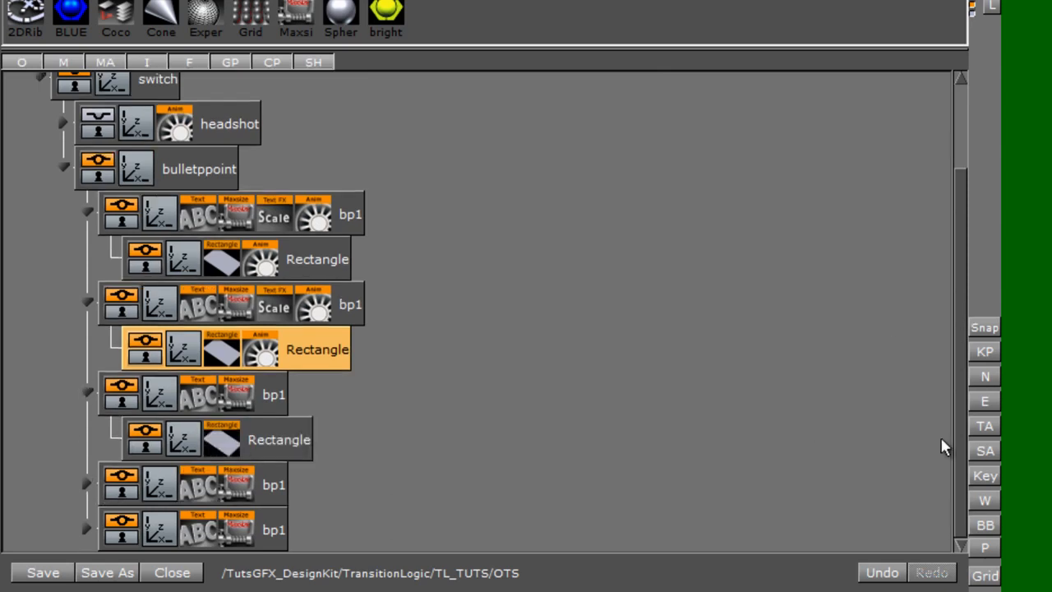
pyautogui.moveTo(260, 351); pyautogui.dragTo(279, 428)
pyautogui.moveTo(260, 308); pyautogui.dragTo(247, 396)
pyautogui.moveTo(272, 305); pyautogui.dragTo(238, 480)
pyautogui.moveTo(271, 305); pyautogui.dragTo(241, 520)
# - Copy the Rectangle scaling animation to the Rectangles under the fourth and fifth bp1 containers
pyautogui.click(86, 481)
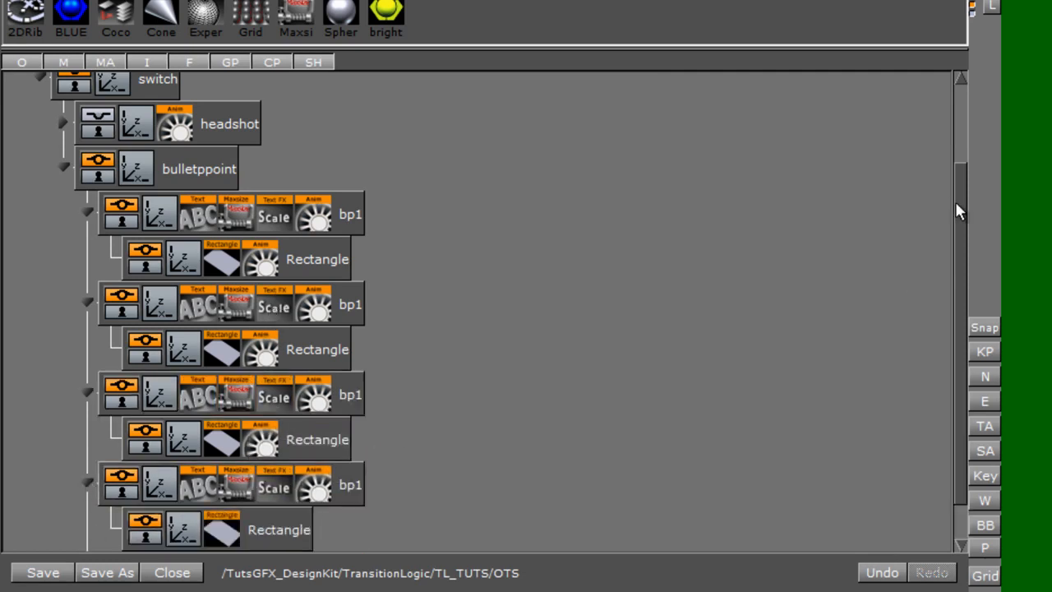
pyautogui.scroll(-1, 956, 209)
pyautogui.click(86, 530)
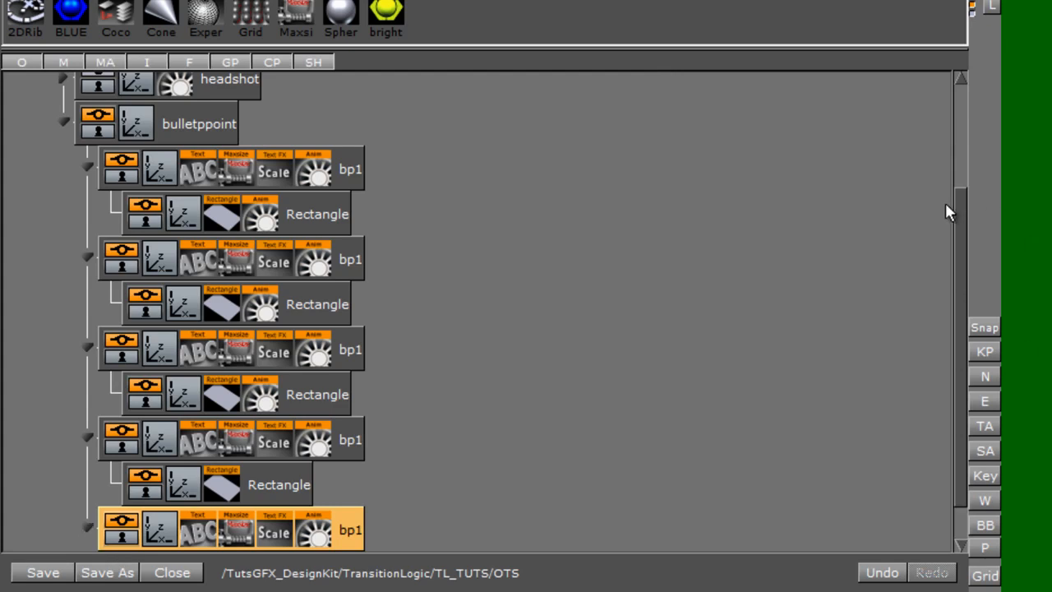
pyautogui.scroll(-1, 948, 211)
pyautogui.moveTo(261, 353); pyautogui.dragTo(249, 530)
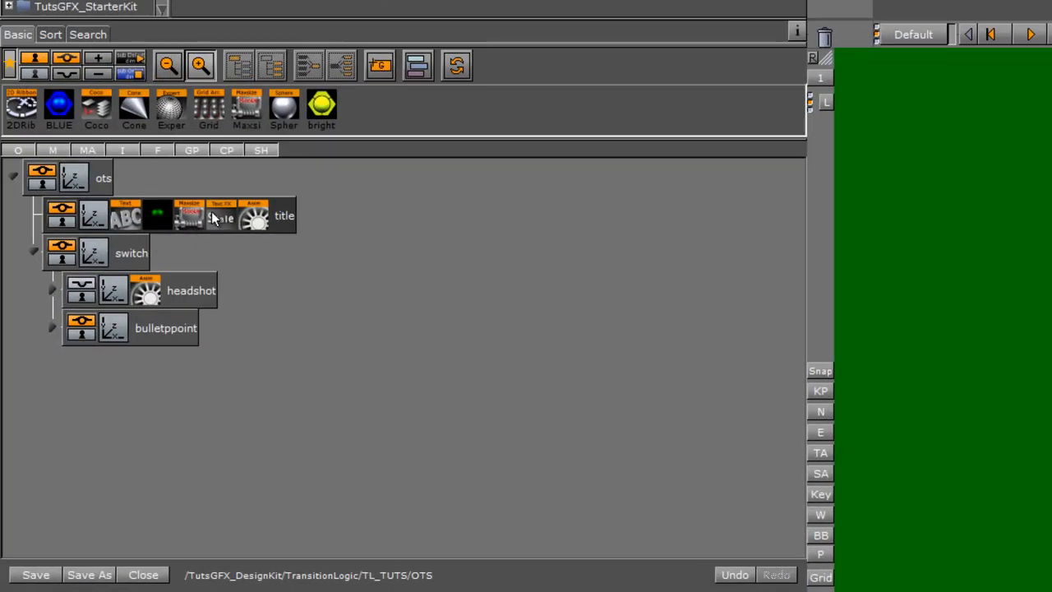
# - Expand the bulletppoint container and collapse its five bp1 containers in the scene tree
pyautogui.click(53, 327)
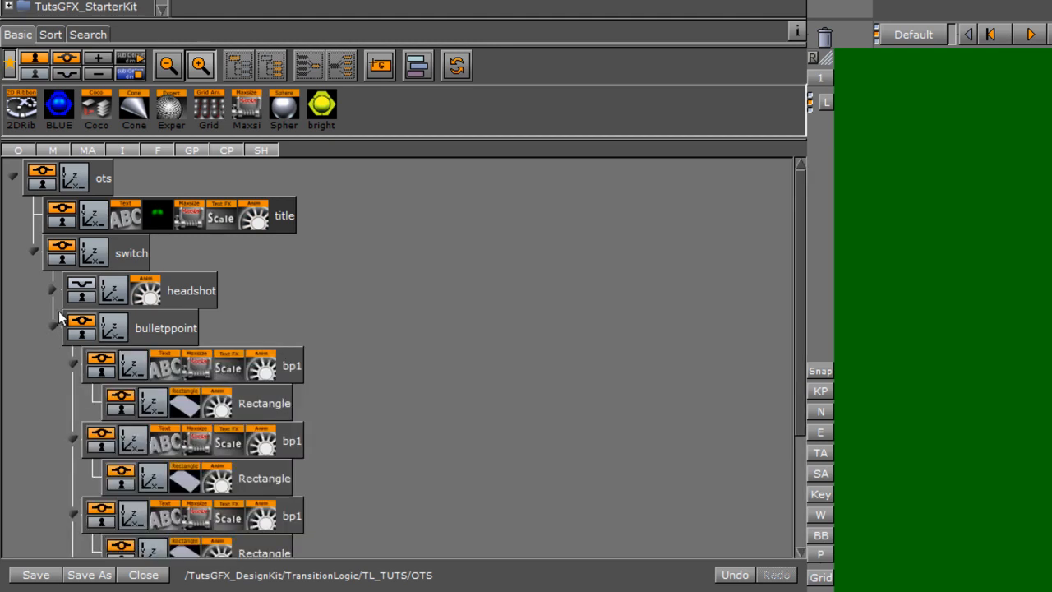
pyautogui.click(72, 365)
pyautogui.click(73, 403)
pyautogui.click(72, 441)
pyautogui.click(72, 478)
pyautogui.click(73, 515)
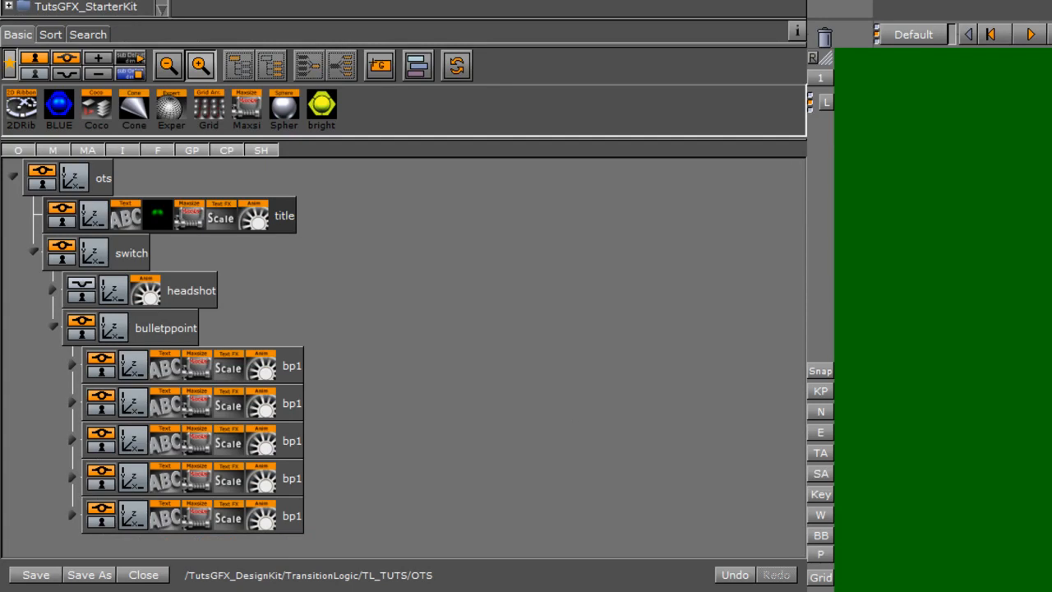
# - Add the Omo container plugin from the Tools folder to the switch container
pyautogui.click(101, 8)
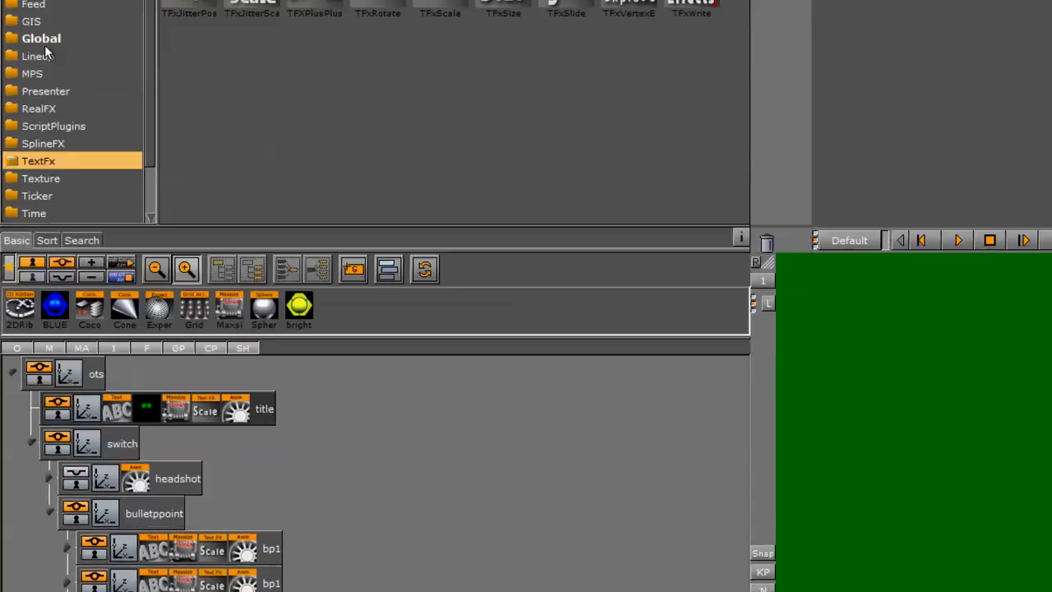
pyautogui.click(43, 41)
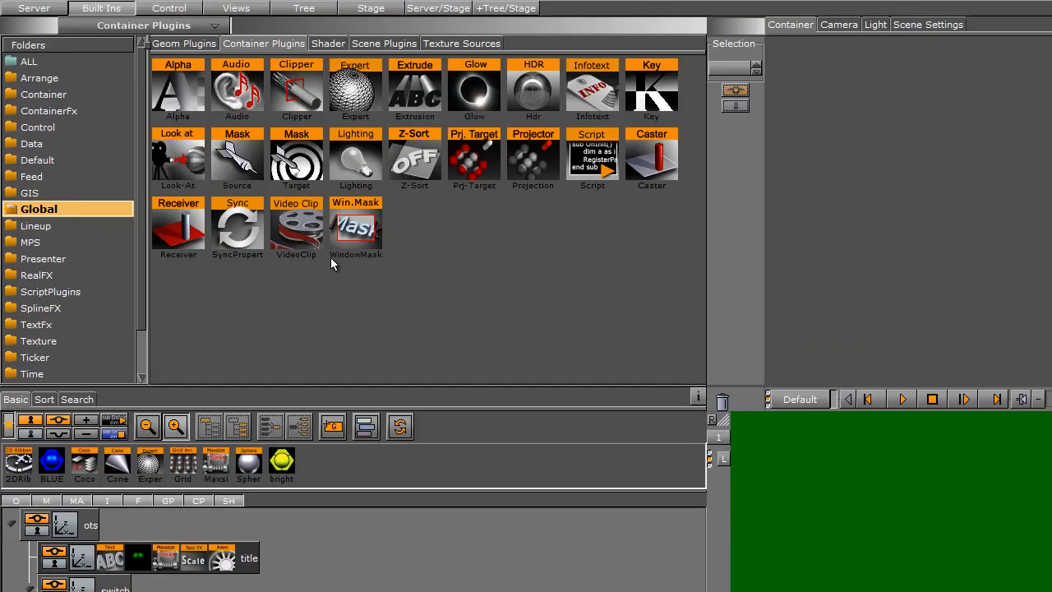
pyautogui.scroll(-3, 124, 368)
pyautogui.click(32, 341)
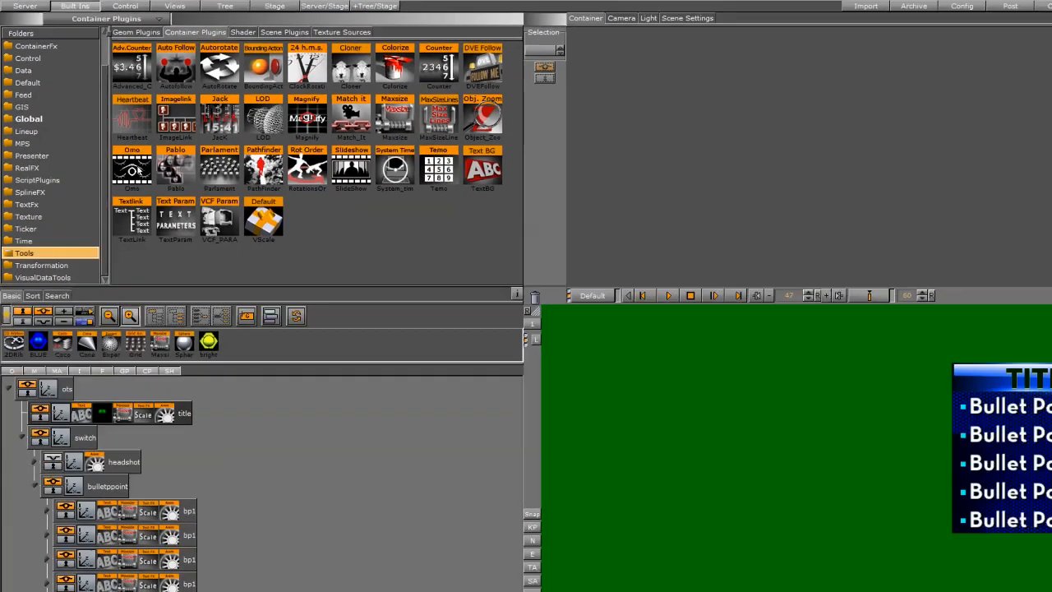
pyautogui.moveTo(176, 225); pyautogui.dragTo(118, 588)
pyautogui.moveTo(79, 397); pyautogui.dragTo(79, 395)
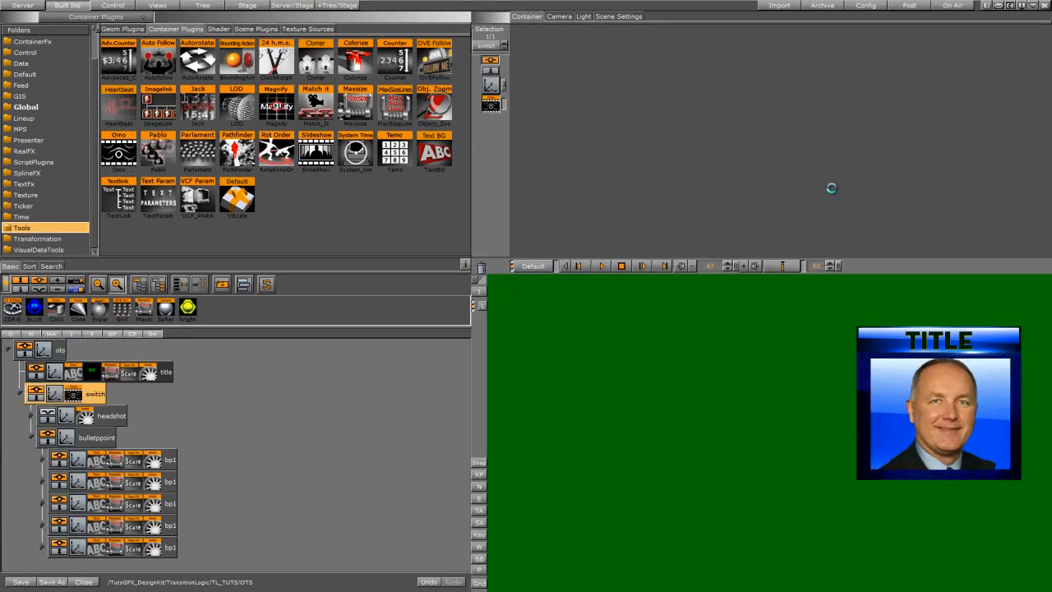
# - Test the switch container's Omo by stepping Visible Container back and forth between the headshot and the bullet points
pyautogui.click(627, 43)
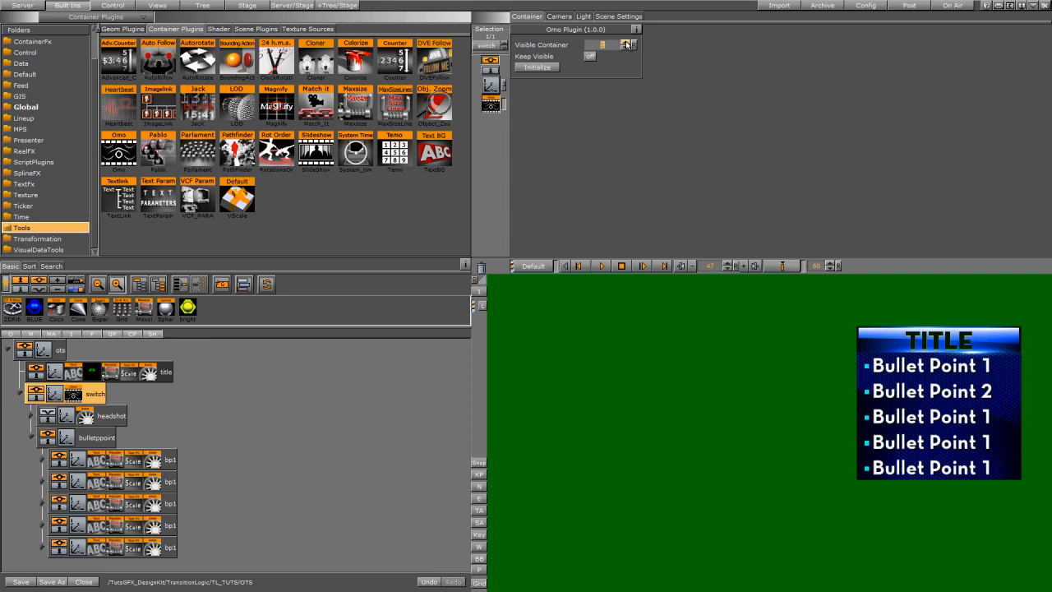
pyautogui.click(627, 44)
pyautogui.click(626, 48)
pyautogui.click(626, 48)
pyautogui.click(626, 47)
pyautogui.click(626, 46)
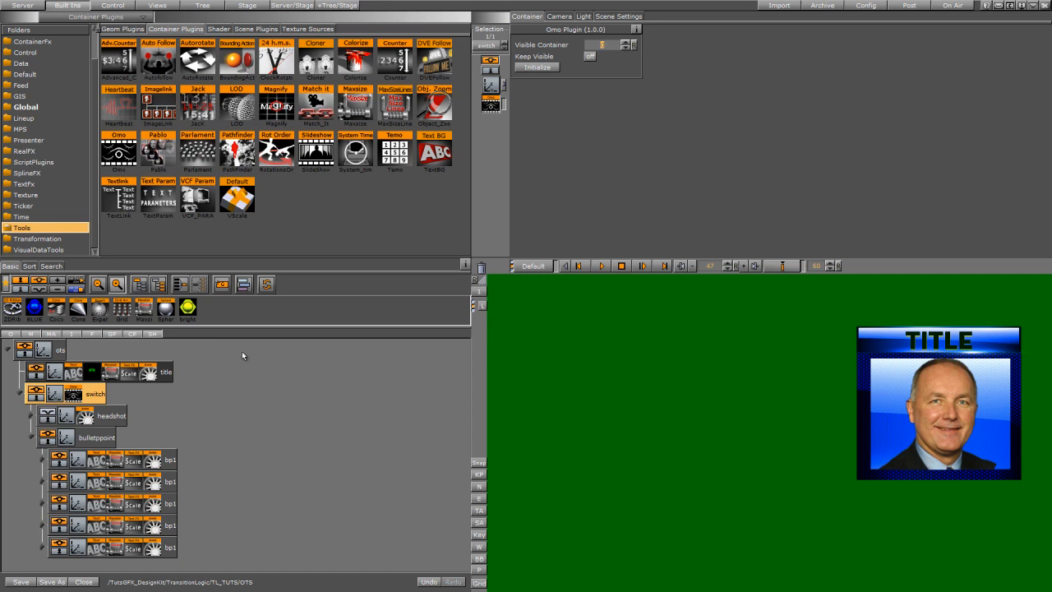
# - Collapse bulletppoint, then add a ControlObject plugin to the ots container and a ControlText plugin to title
pyautogui.click(29, 438)
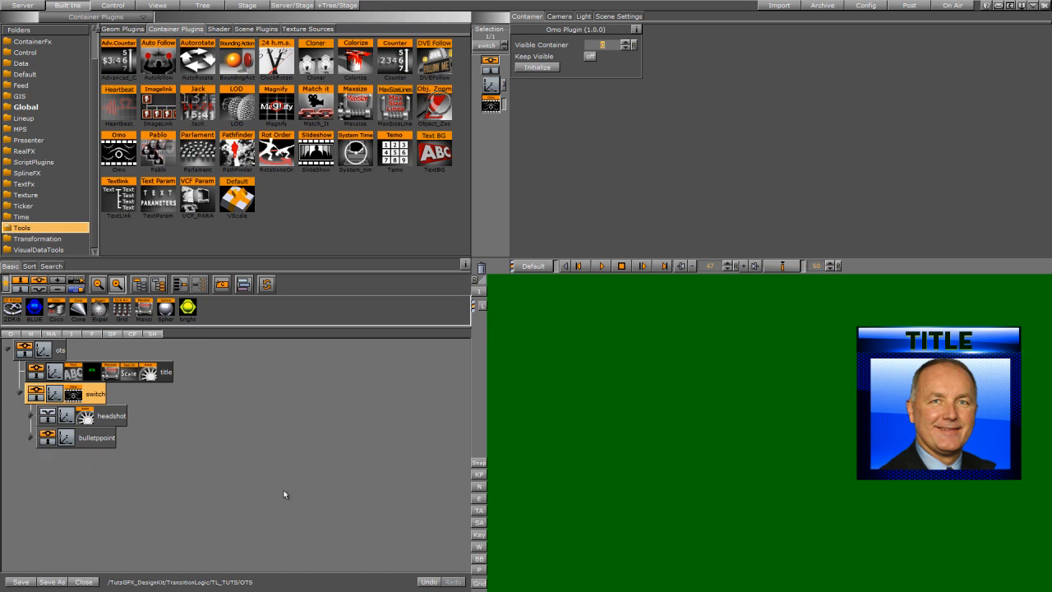
pyautogui.scroll(1, 22, 80)
pyautogui.click(35, 84)
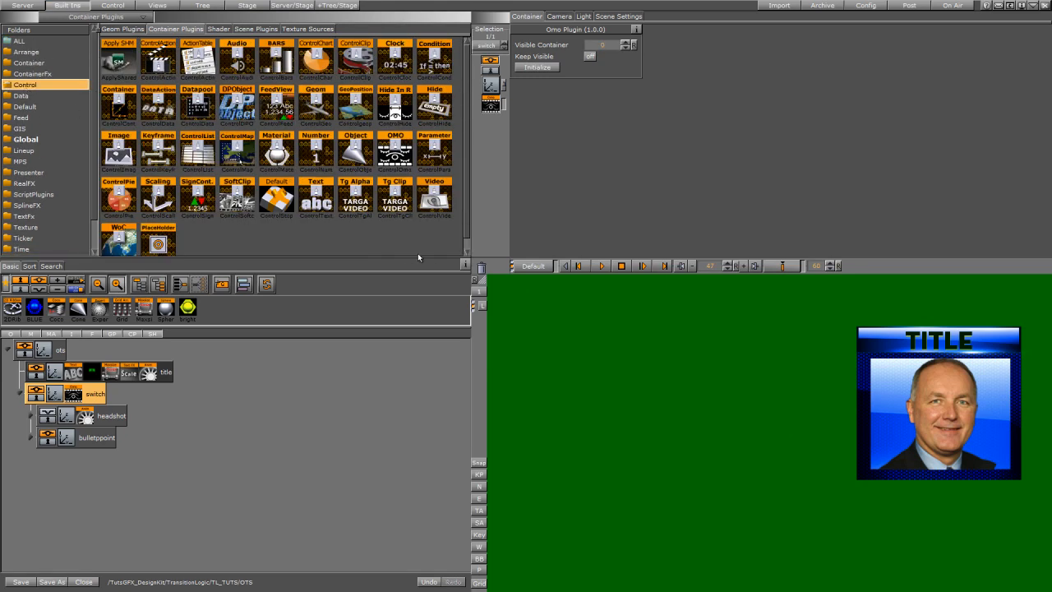
pyautogui.moveTo(316, 197); pyautogui.dragTo(132, 374)
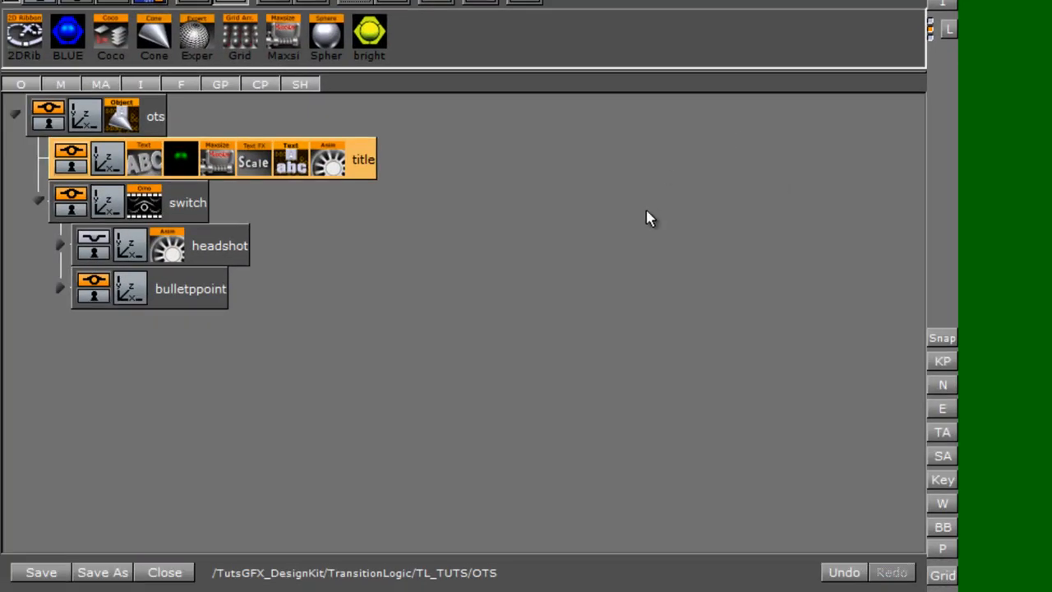
# - Add a ControlOmo plugin to the switch container and a ControlImage plugin to the Noggi image container under headshot
pyautogui.click(138, 211)
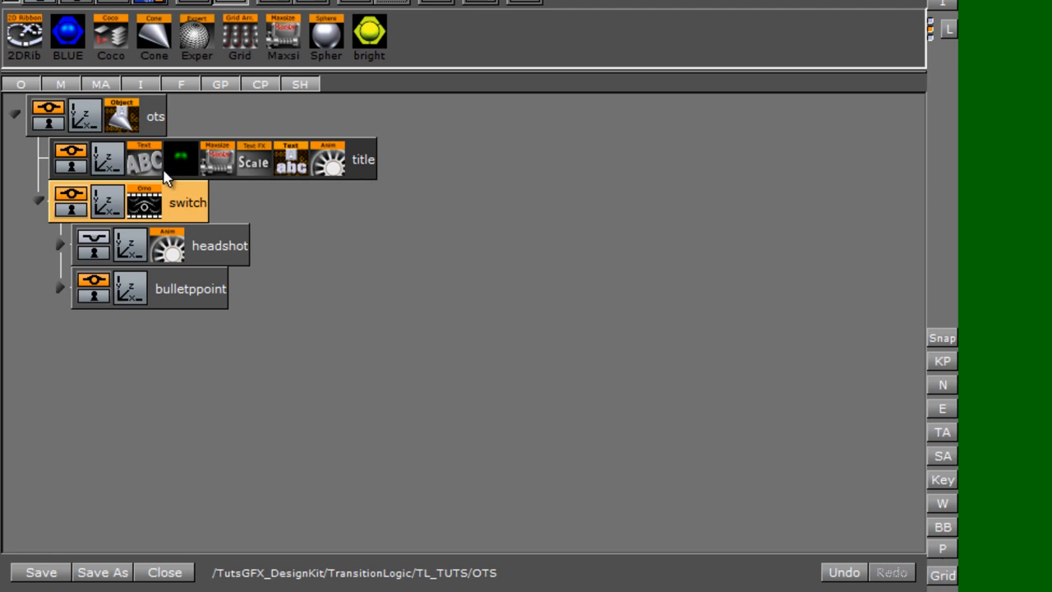
pyautogui.moveTo(395, 4); pyautogui.dragTo(196, 201)
pyautogui.click(190, 207)
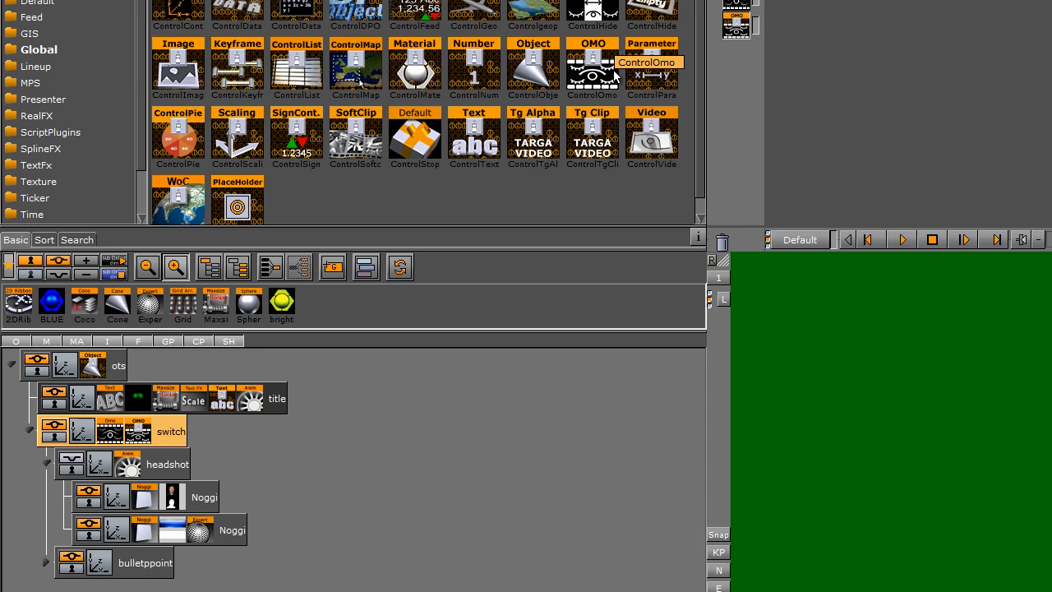
pyautogui.moveTo(177, 70); pyautogui.dragTo(199, 513)
pyautogui.click(199, 508)
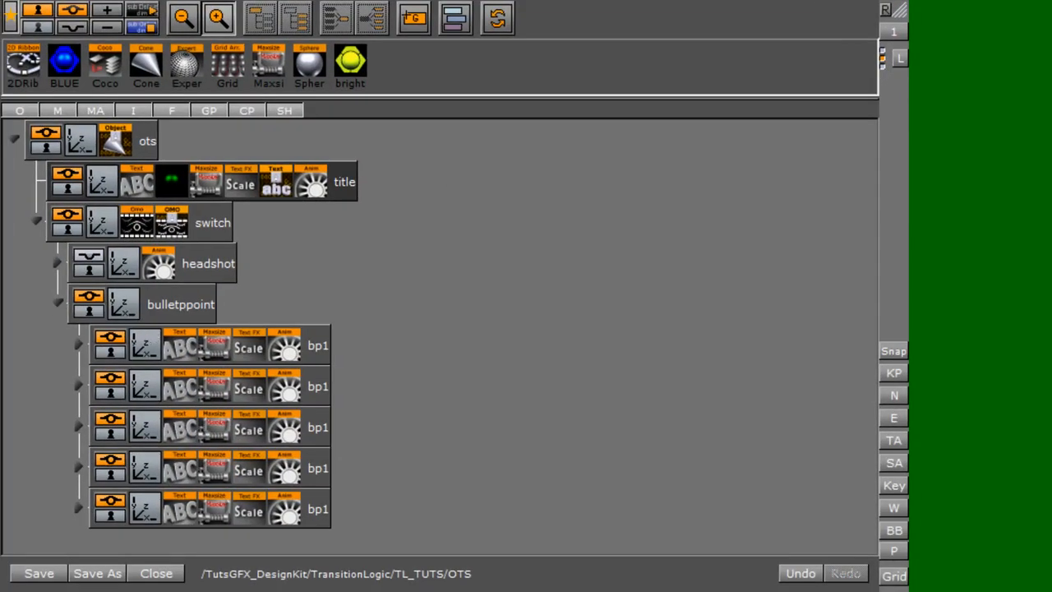
# - Add ControlText plugins to the five bp1 containers and number their Field Identifiers sequentially from 30 to 34
pyautogui.moveTo(366, 321); pyautogui.dragTo(195, 352)
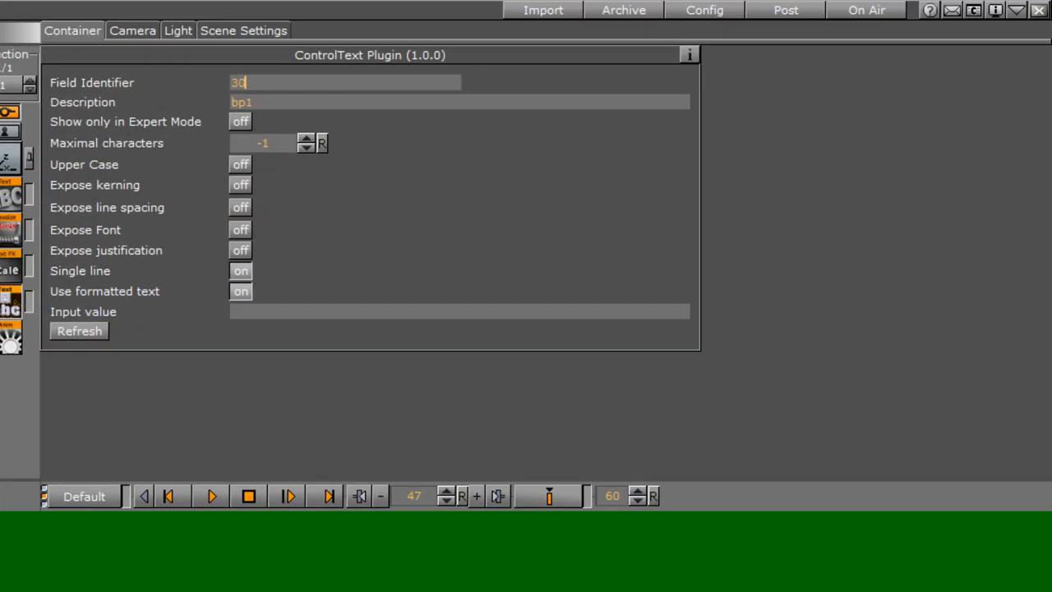
pyautogui.moveTo(268, 102); pyautogui.dragTo(224, 83)
pyautogui.write('31')
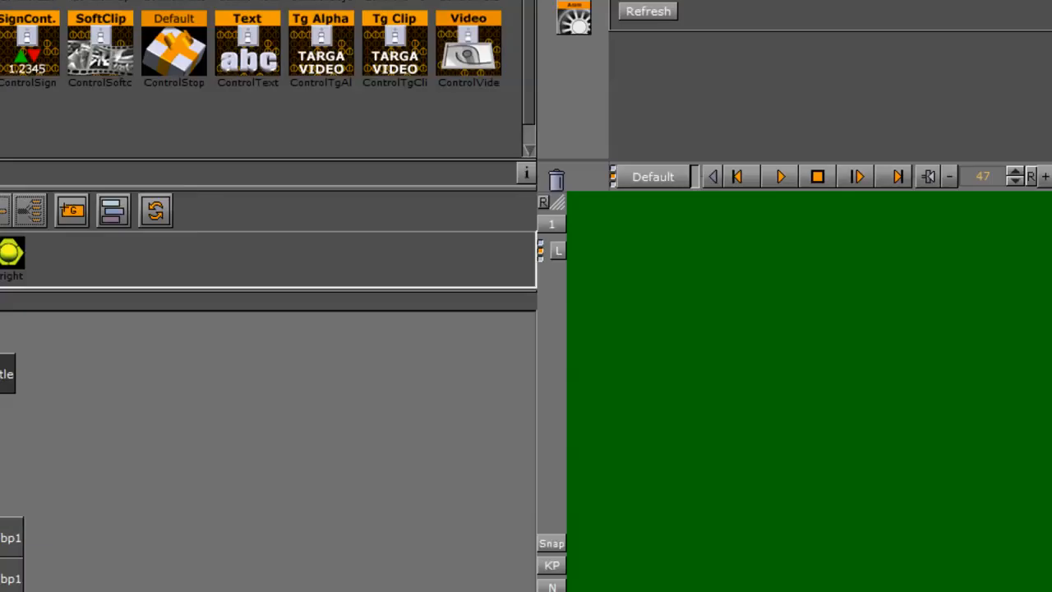
pyautogui.moveTo(344, 13); pyautogui.dragTo(289, 474)
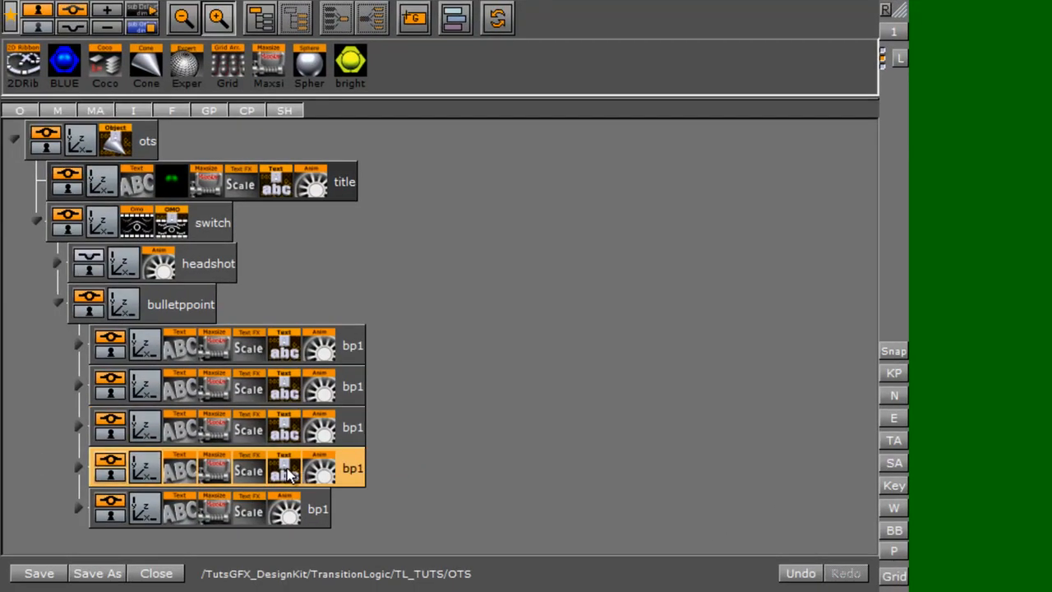
pyautogui.click(288, 473)
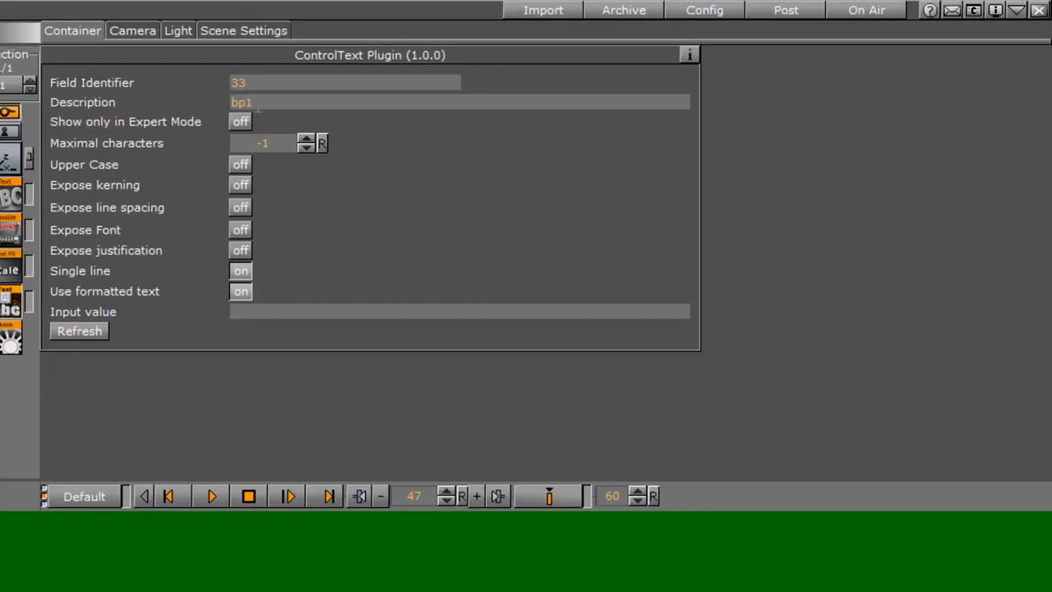
pyautogui.click(240, 87)
pyautogui.press('BackSpace')
pyautogui.write('4')
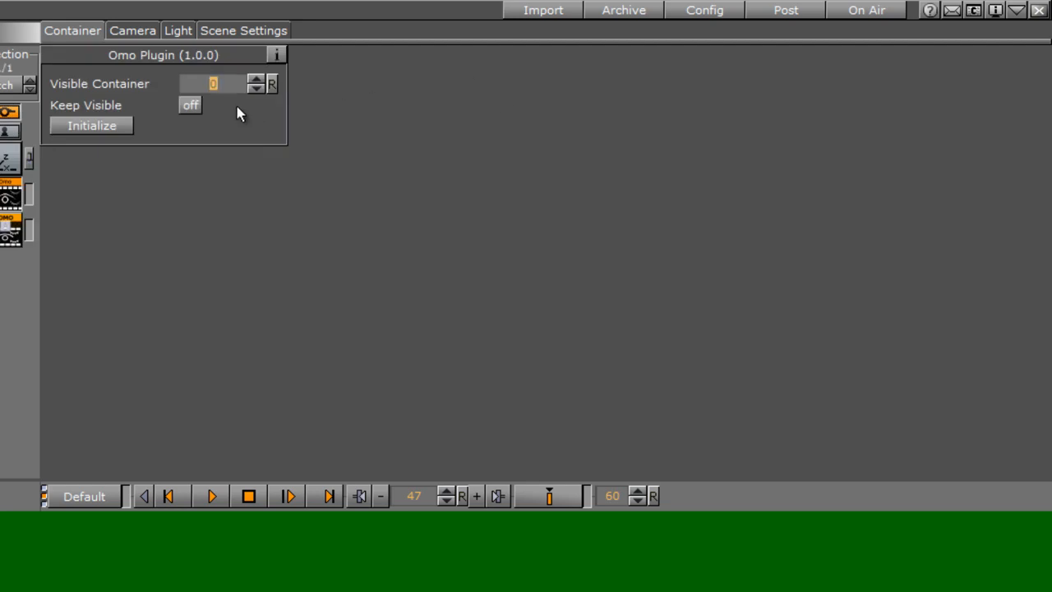
# - Set the switch Omo's Visible Container to 1 and collapse the bulletppoint container
pyautogui.click(255, 81)
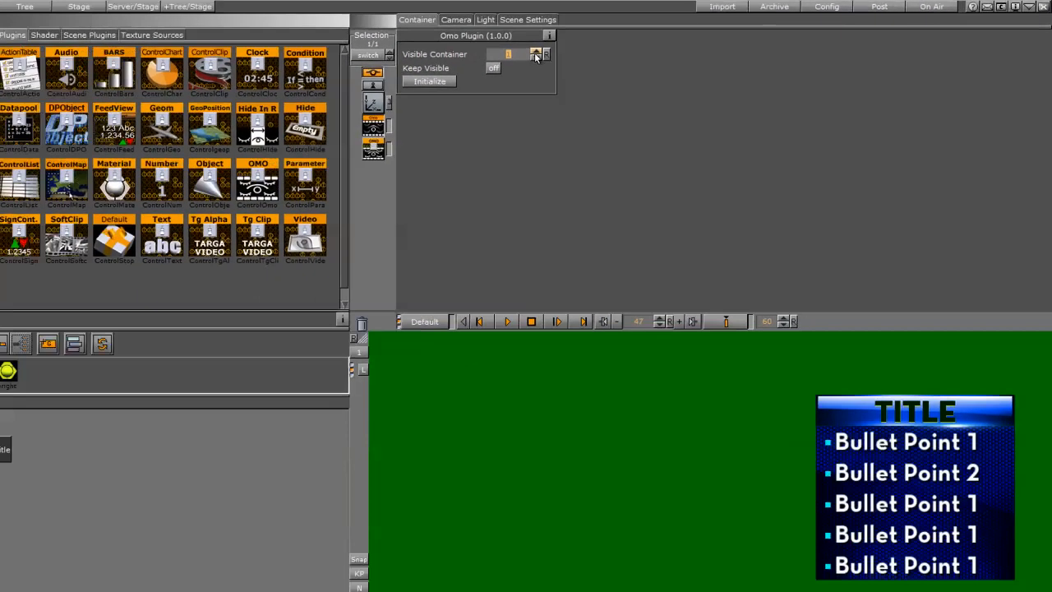
pyautogui.click(335, 80)
pyautogui.click(1, 539)
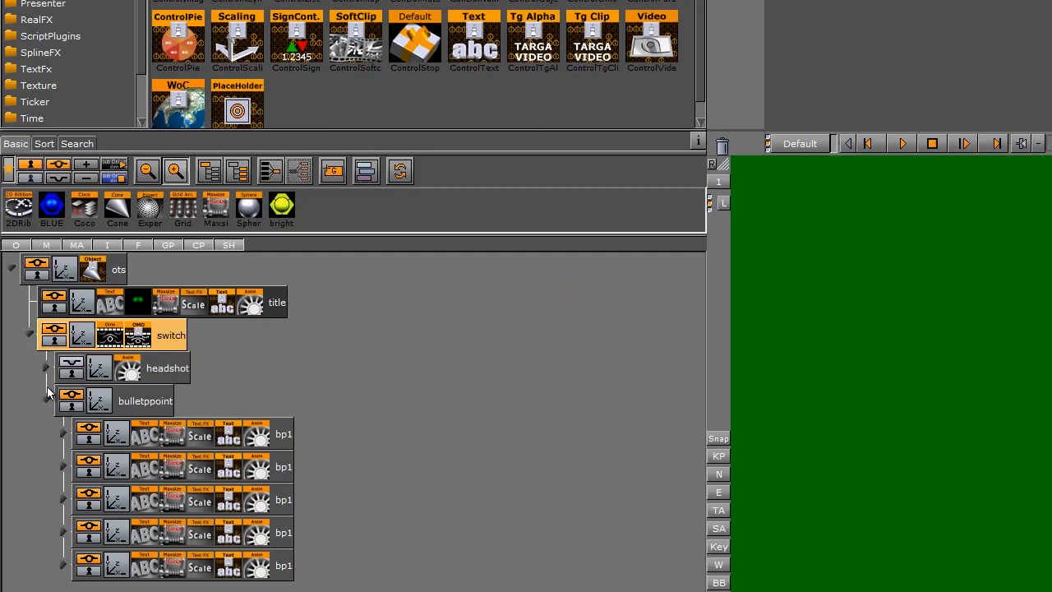
pyautogui.click(46, 401)
pyautogui.click(73, 404)
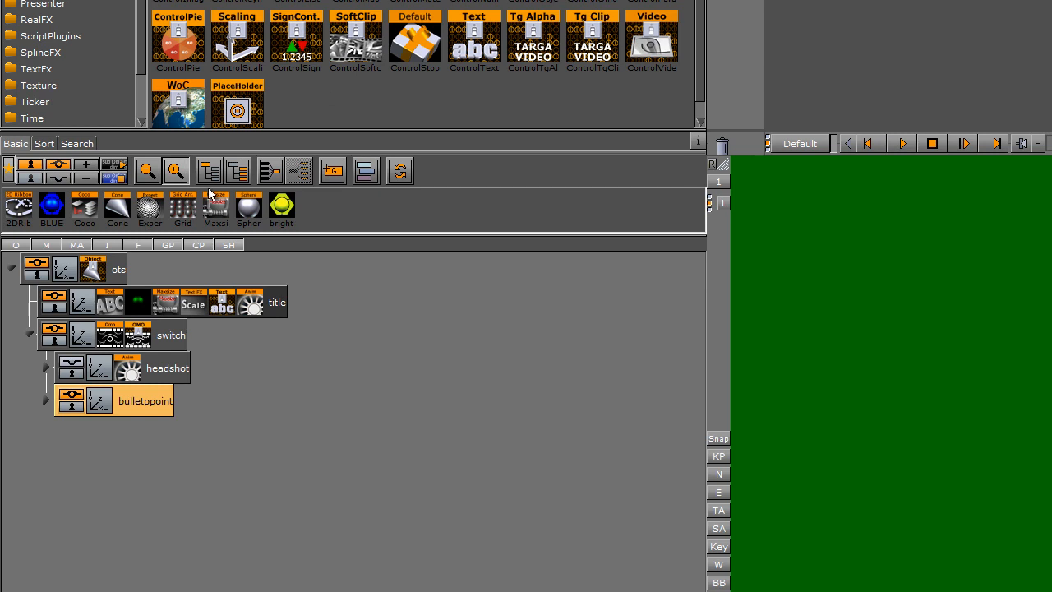
# - Add the Omo plugin from the Tools folder to the bulletppoint container
pyautogui.click(123, 341)
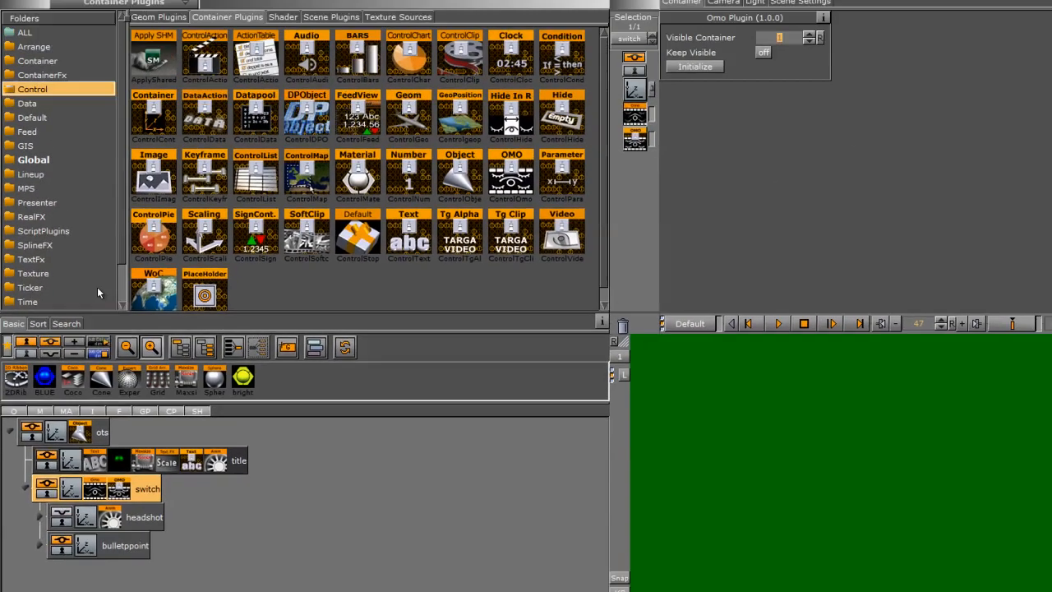
pyautogui.scroll(-3, 97, 288)
pyautogui.click(29, 290)
pyautogui.moveTo(143, 181); pyautogui.dragTo(112, 526)
pyautogui.moveTo(93, 438); pyautogui.dragTo(95, 437)
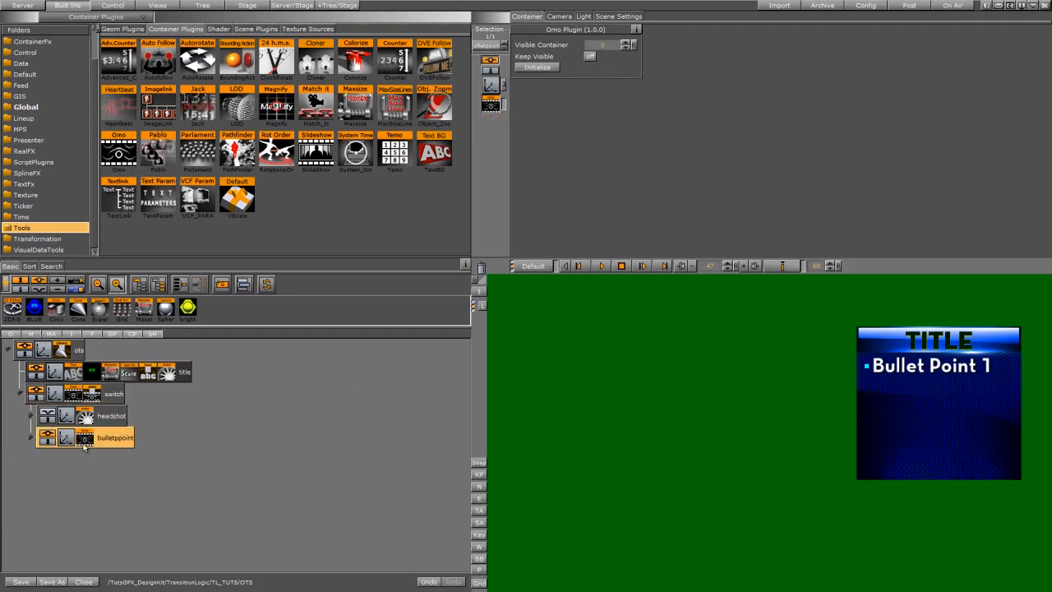
# - Step the bulletppoint Omo's Visible Container up and back to 0 to check how single bullet points are shown
pyautogui.click(625, 42)
pyautogui.click(625, 42)
pyautogui.click(624, 42)
pyautogui.click(626, 47)
pyautogui.click(626, 47)
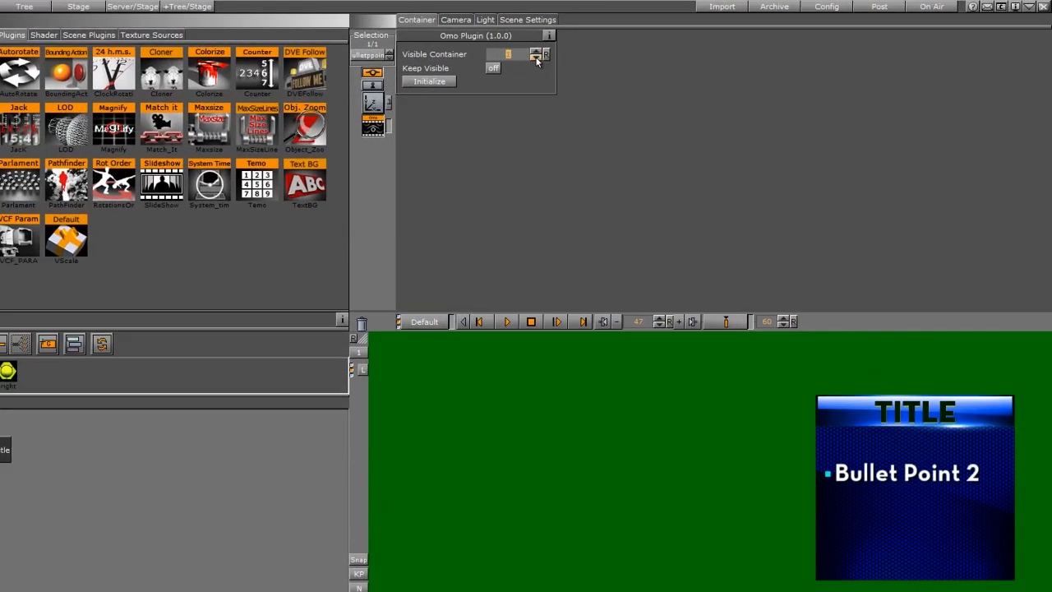
pyautogui.click(535, 58)
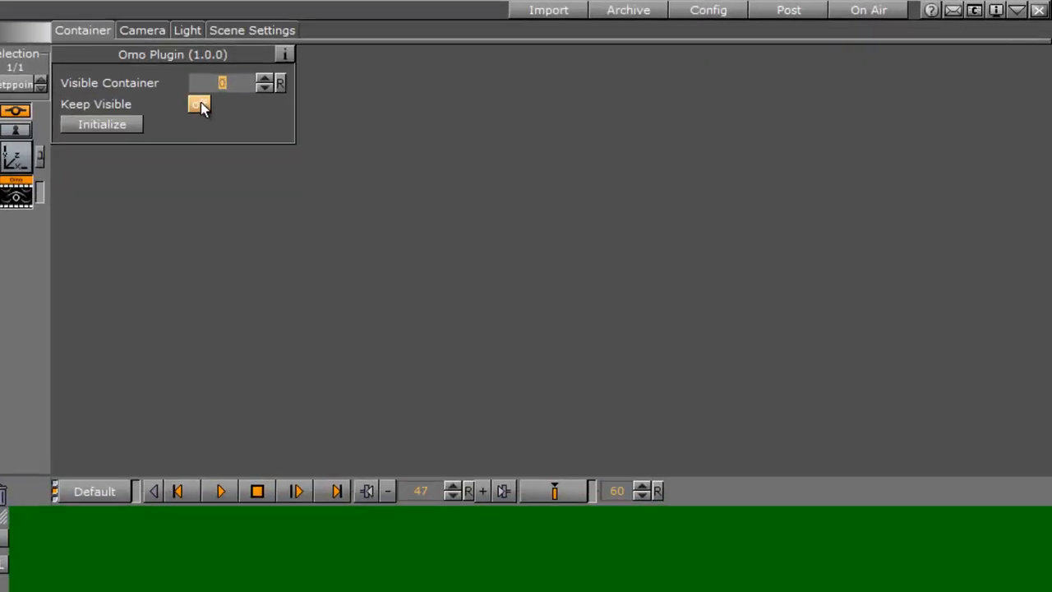
# - Turn on Keep Visible for the bulletppoint Omo and step Visible Container up and back to 0 to test cumulative bullets
pyautogui.click(263, 78)
pyautogui.click(263, 78)
pyautogui.click(263, 78)
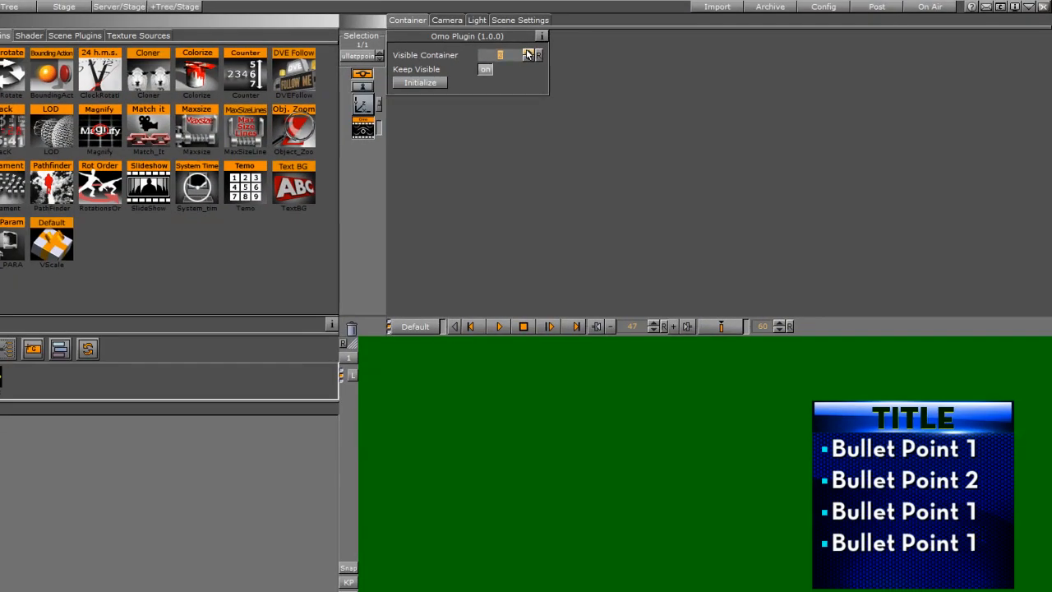
pyautogui.click(263, 78)
pyautogui.click(529, 58)
pyautogui.click(528, 58)
pyautogui.click(528, 58)
pyautogui.click(528, 59)
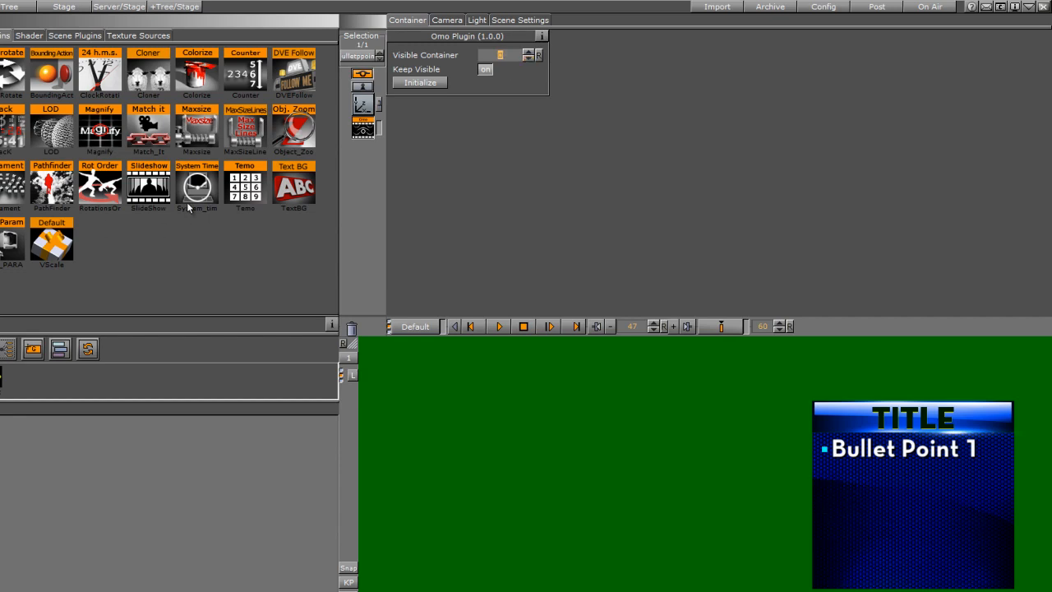
# - Add a ControlOmo plugin to the bulletppoint container and set its Field Identifier to 40
pyautogui.click(1, 107)
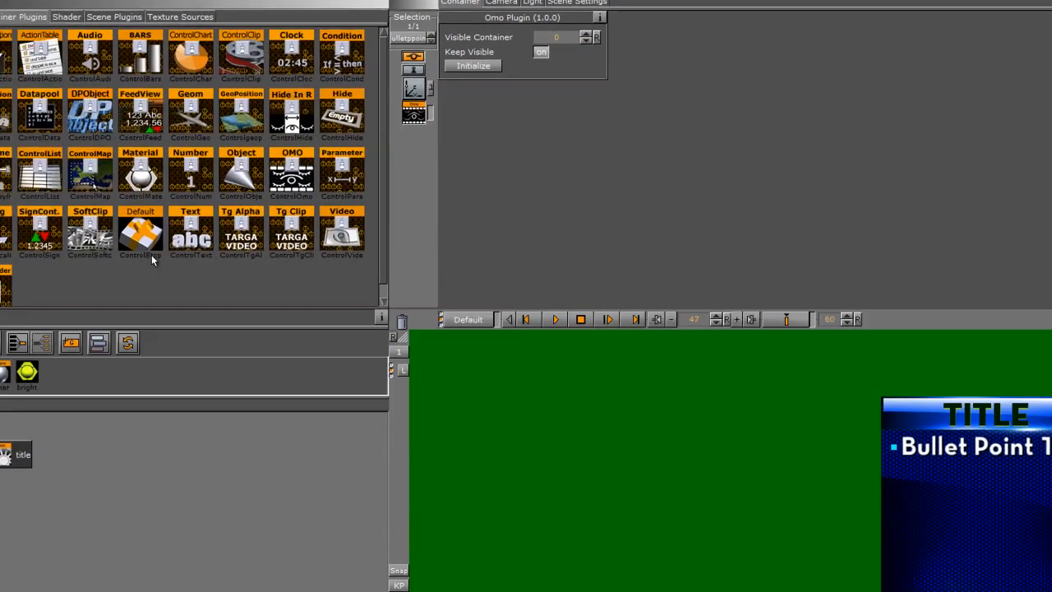
pyautogui.moveTo(245, 187); pyautogui.dragTo(74, 543)
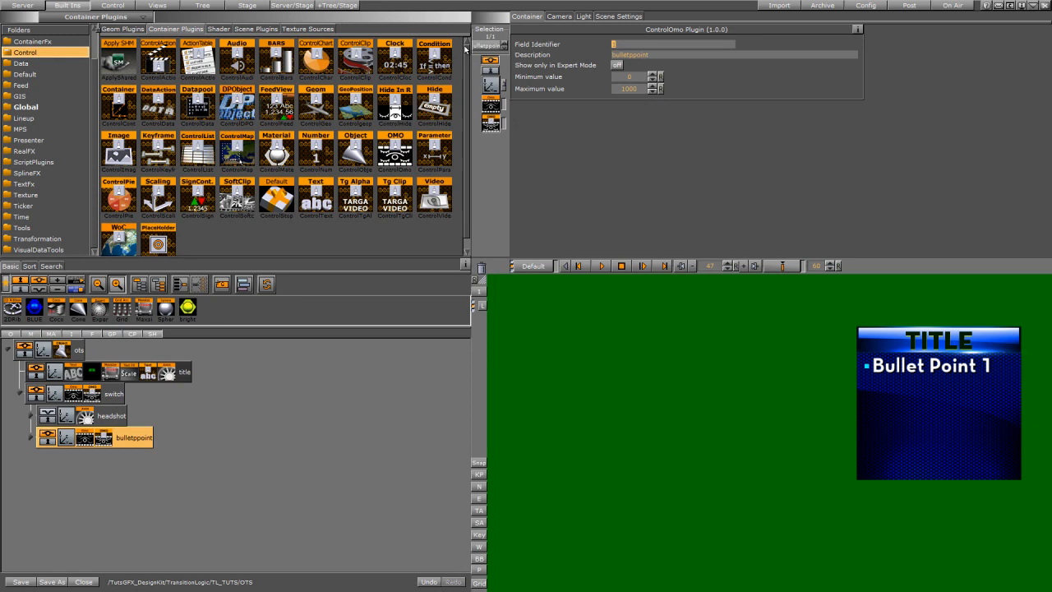
pyautogui.write('40')
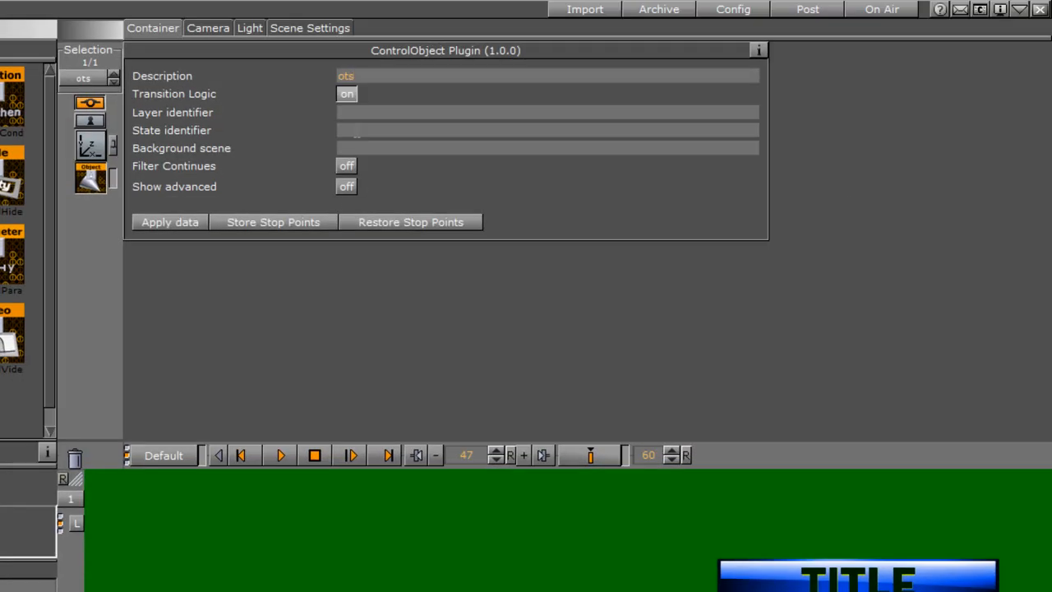
# - Set the ots ControlObject's layer identifier to OTS, state identifier to A and background scene to MASTER
pyautogui.click(357, 115)
pyautogui.write('OTS')
pyautogui.click(362, 132)
pyautogui.write('A')
pyautogui.click(349, 146)
pyautogui.write('MASTER')
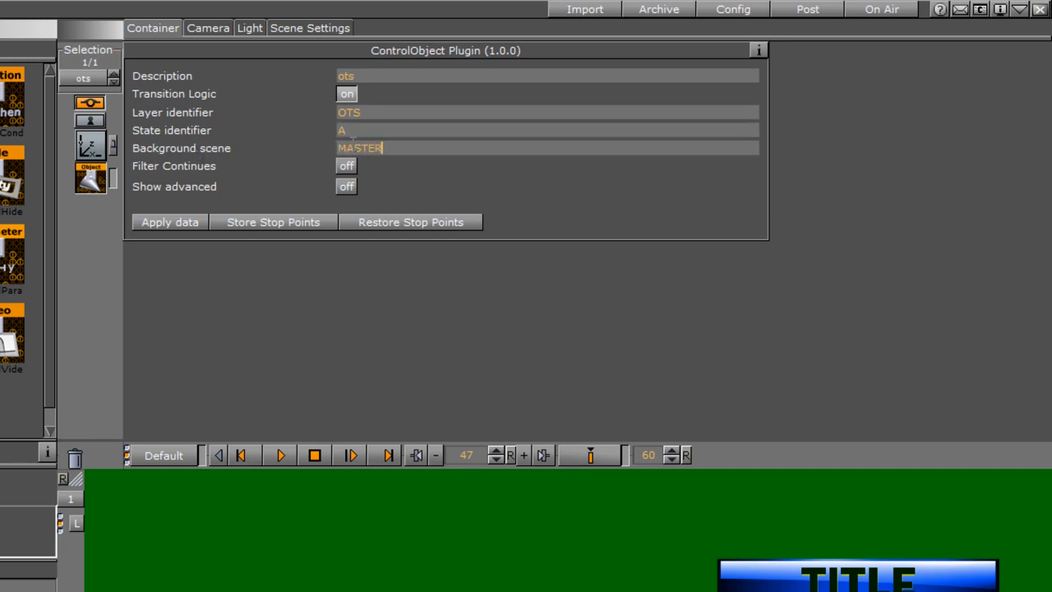